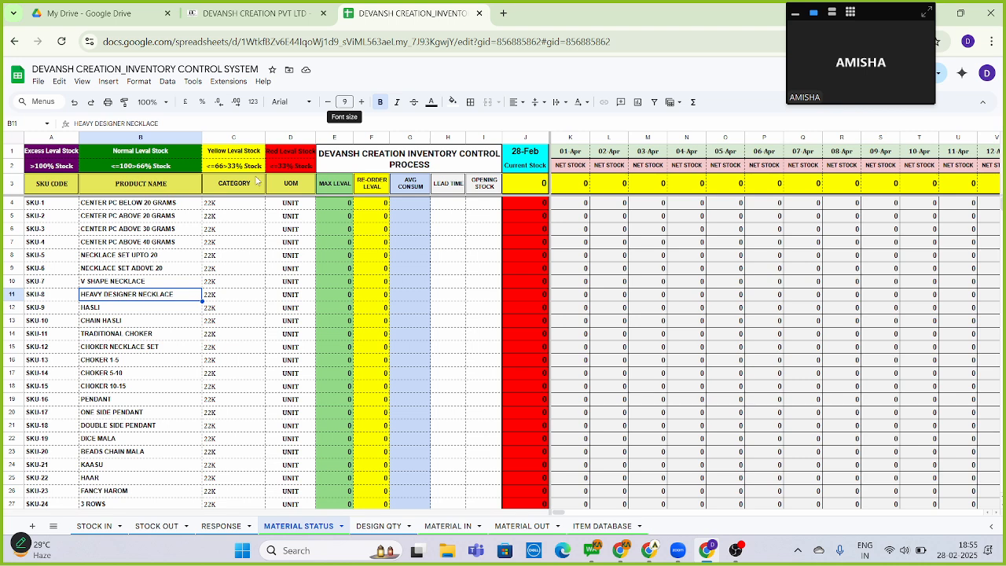
Open the ITEM DATABASE sheet and look through the whole SKU CODE column
{"action": "left_click", "coordinate": [581, 526]}
{"action": "left_click", "coordinate": [128, 240]}
{"action": "key", "text": "Left"}
{"action": "key", "text": "Up"}
{"action": "key", "text": "Up"}
{"action": "key", "text": "Up"}
{"action": "key", "text": "Up"}
{"action": "key", "text": "Down"}
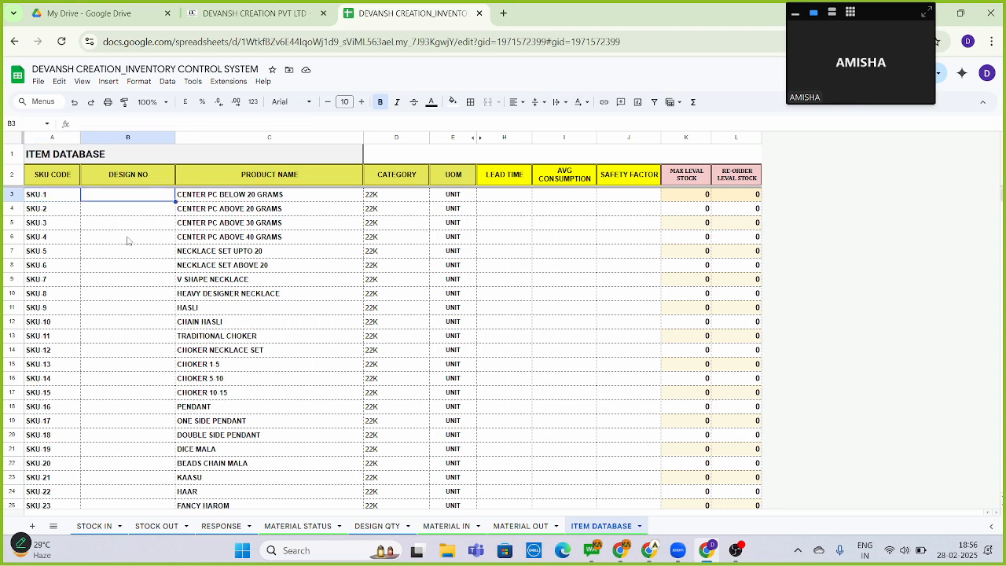
{"action": "key", "text": "Down"}
{"action": "key", "text": "Down"}
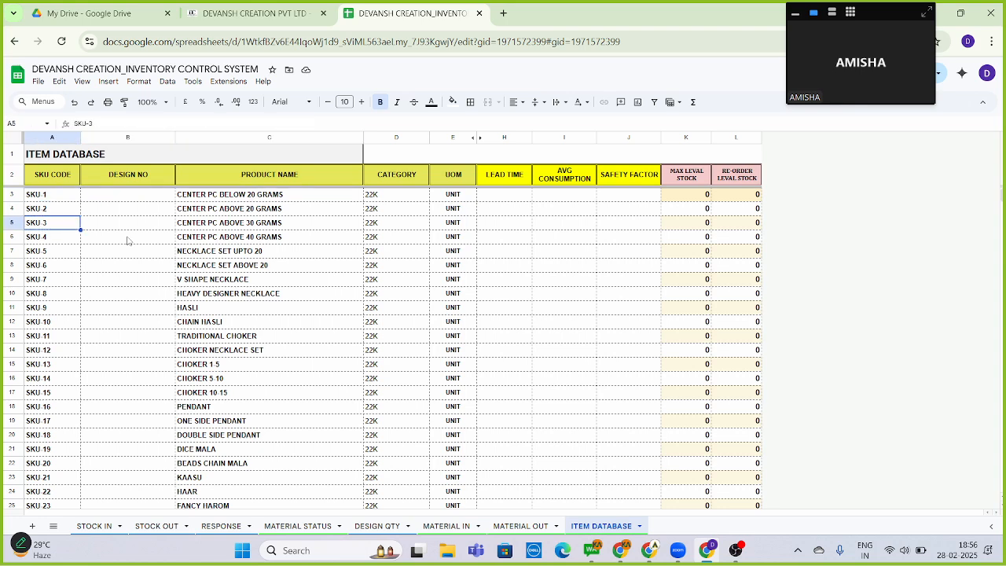
{"action": "key", "text": "Down"}
{"action": "key", "text": "ctrl+Down"}
{"action": "key", "text": "ctrl+Down"}
{"action": "key", "text": "ctrl+Up"}
{"action": "key", "text": "ctrl+Up"}
{"action": "key", "text": "Down"}
{"action": "key", "text": "Down"}
{"action": "key", "text": "Down"}
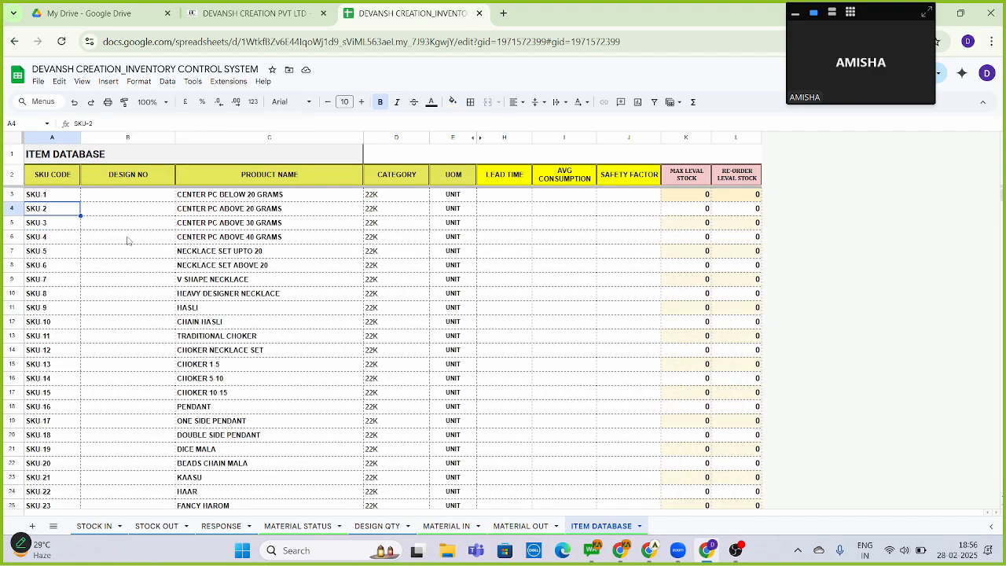
Examine the item's category and UOM, and the LEAD TIME, AVG CONSUMPTION and SAFETY FACTOR headers
{"action": "key", "text": "Right"}
{"action": "key", "text": "Right"}
{"action": "key", "text": "Right"}
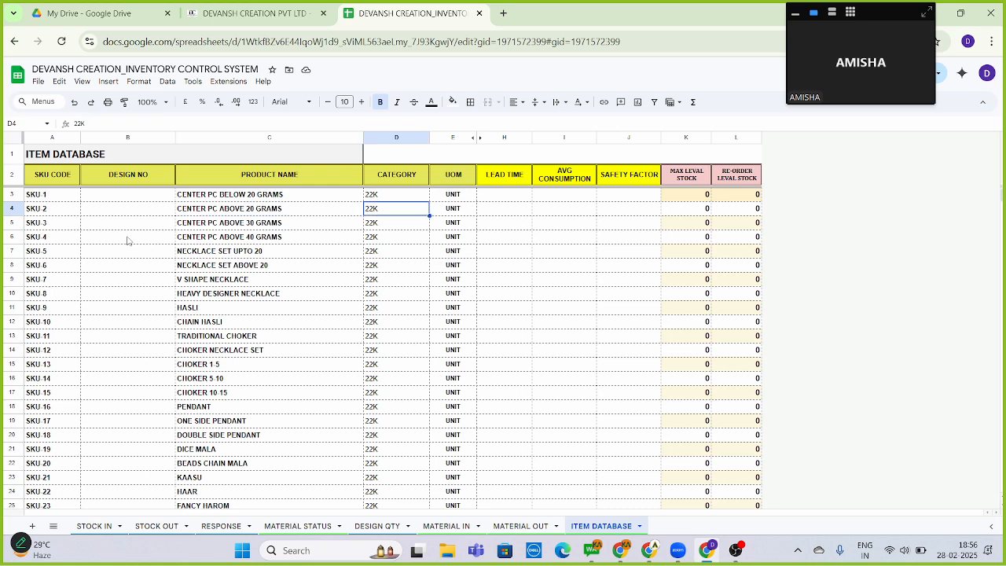
{"action": "key", "text": "Right"}
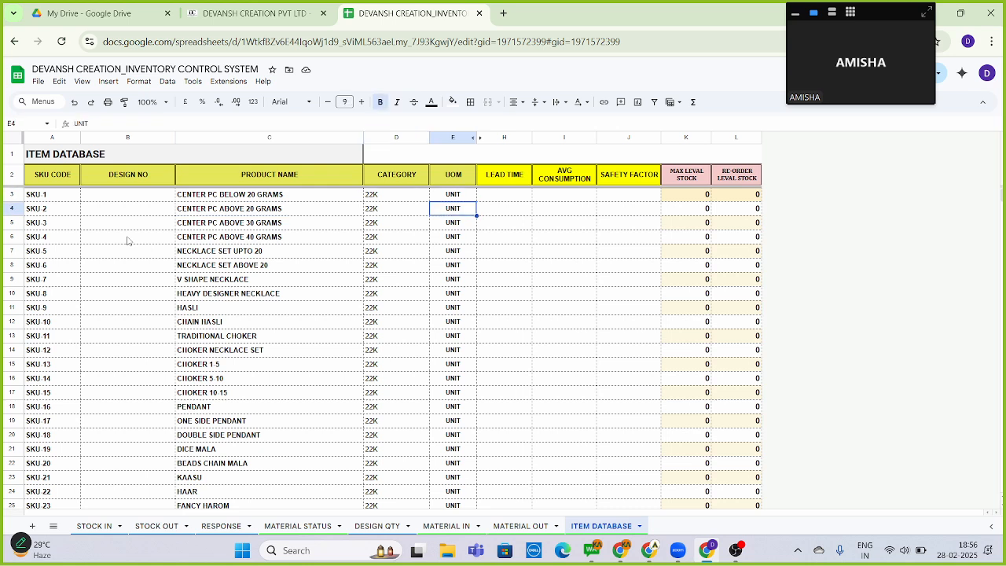
{"action": "key", "text": "Right"}
{"action": "key", "text": "Right"}
{"action": "key", "text": "Up"}
{"action": "key", "text": "Up"}
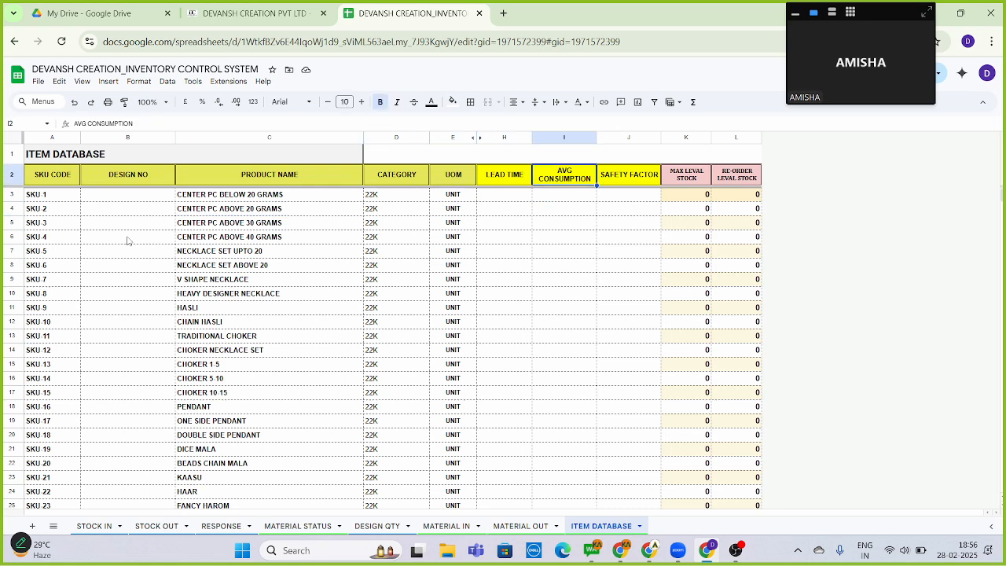
{"action": "key", "text": "Left"}
{"action": "key", "text": "Right"}
{"action": "key", "text": "Right"}
{"action": "key", "text": "Left"}
{"action": "key", "text": "Left"}
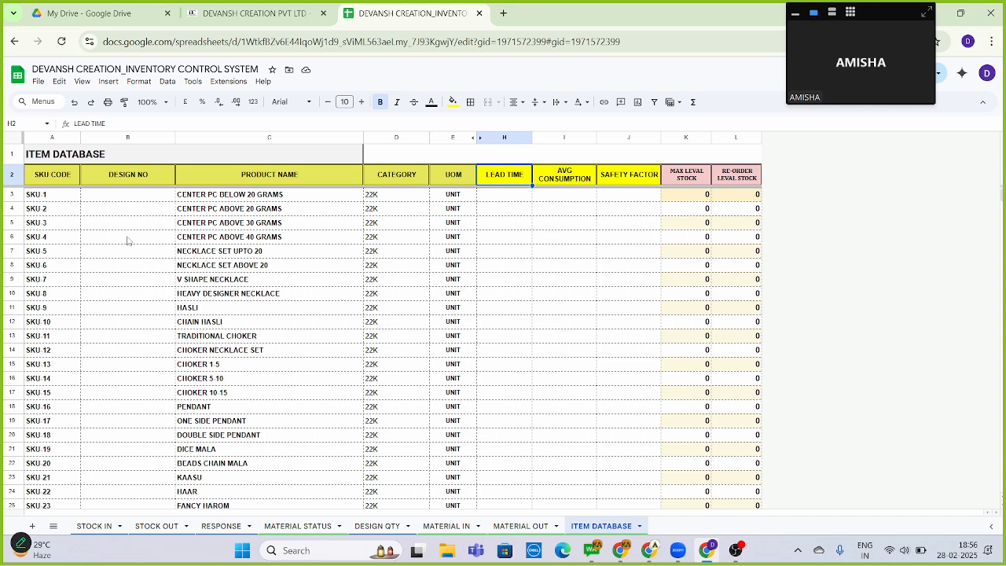
{"action": "key", "text": "Down"}
{"action": "key", "text": "Down"}
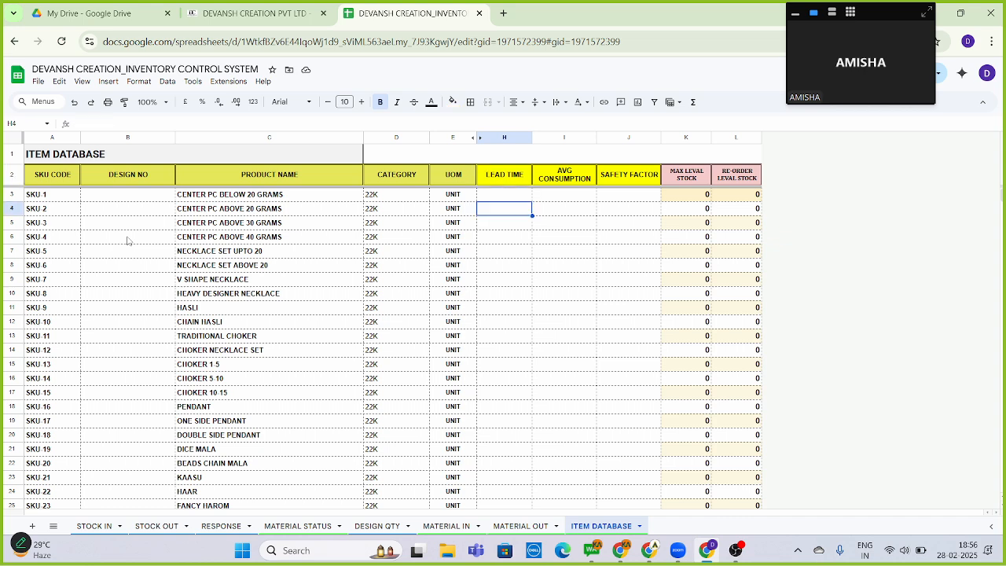
{"action": "key", "text": "Up"}
{"action": "key", "text": "Up"}
{"action": "key", "text": "Down"}
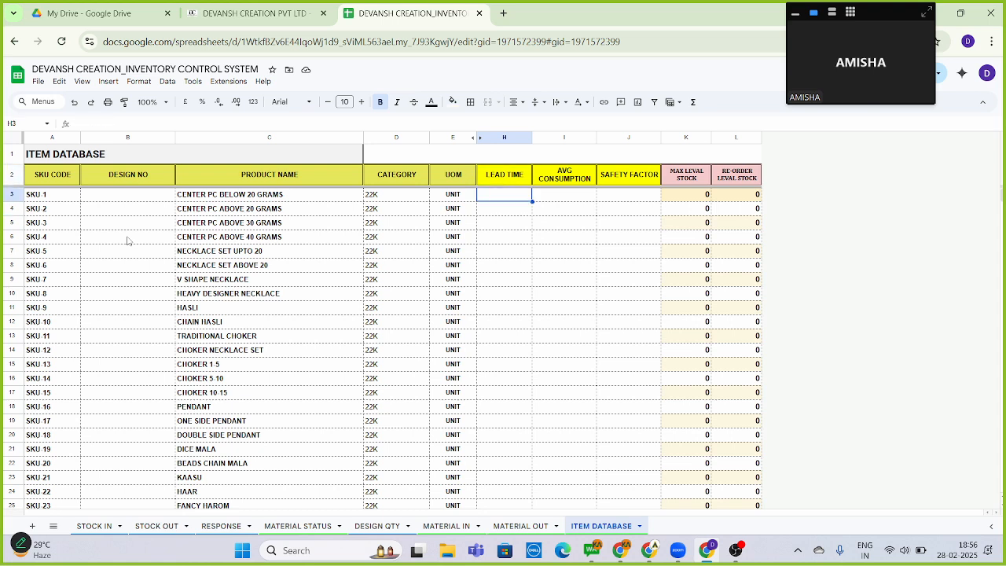
{"action": "key", "text": "Down"}
{"action": "key", "text": "Up"}
{"action": "key", "text": "Down"}
{"action": "key", "text": "Up"}
{"action": "key", "text": "Down"}
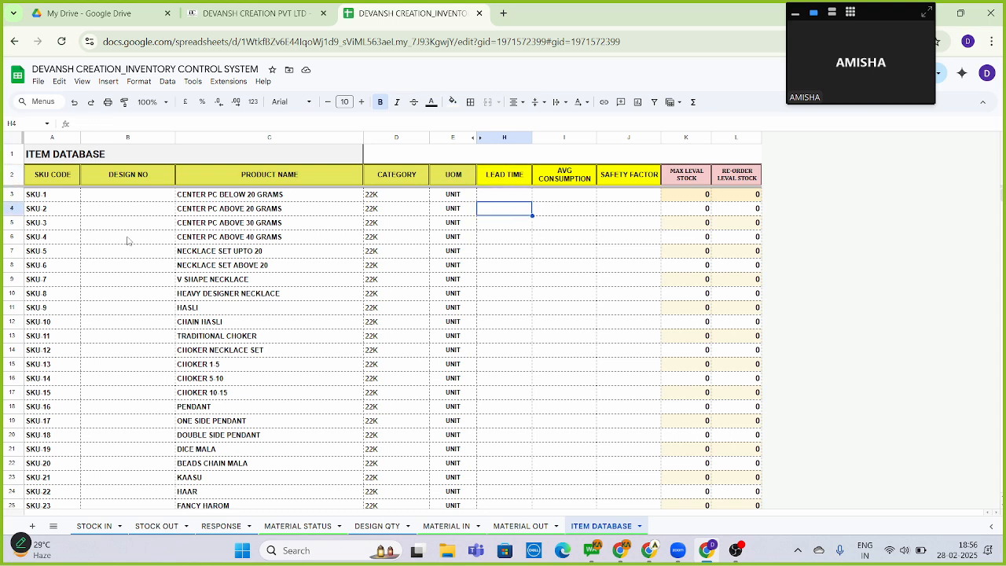
Set the lead time of SKU-1 to 5 in the item database
{"action": "key", "text": "Left"}
{"action": "key", "text": "Left"}
{"action": "key", "text": "Left"}
{"action": "key", "text": "Up"}
{"action": "key", "text": "Right"}
{"action": "key", "text": "Right"}
{"action": "key", "text": "Right"}
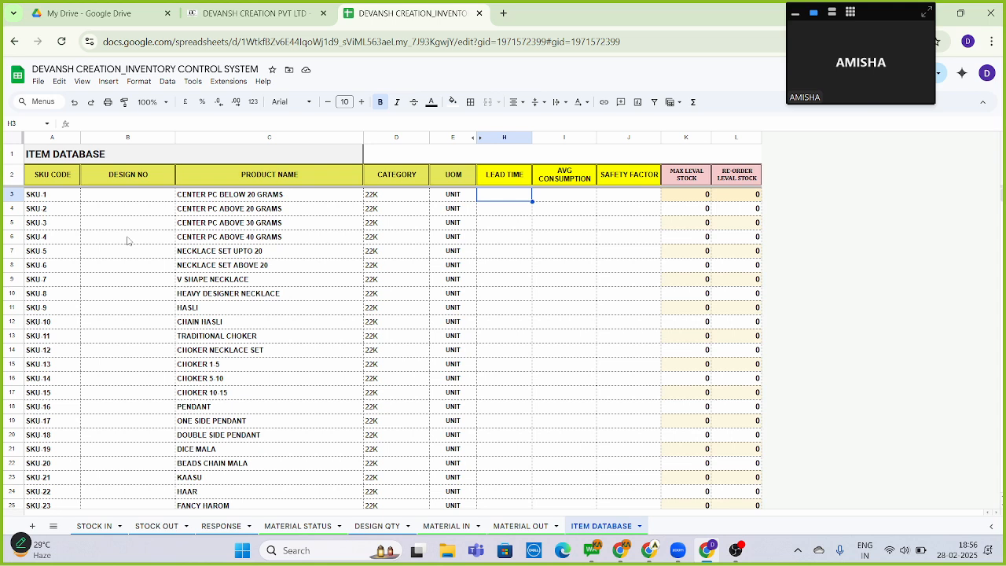
{"action": "type", "text": "5"}
{"action": "key", "text": "Return"}
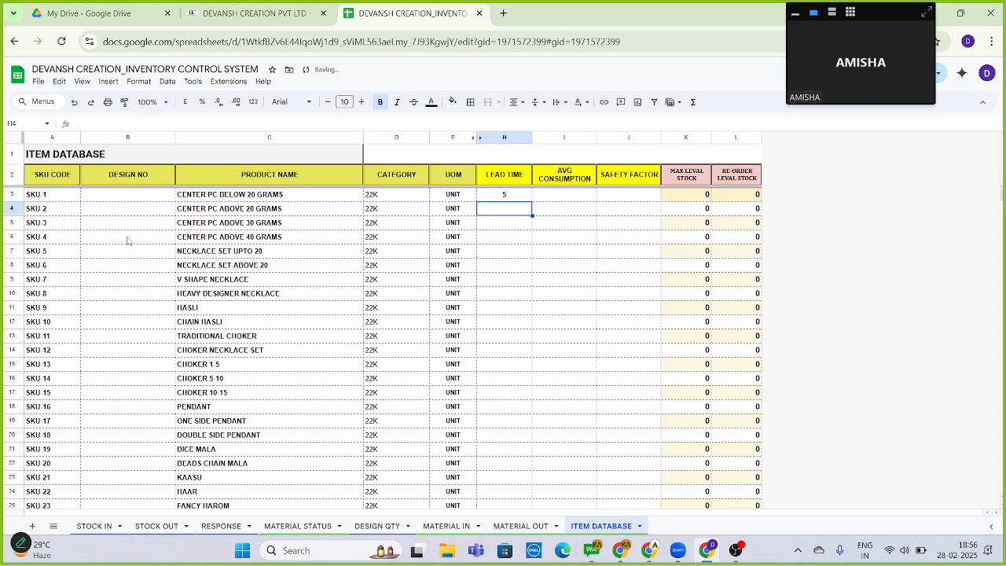
{"action": "key", "text": "Up"}
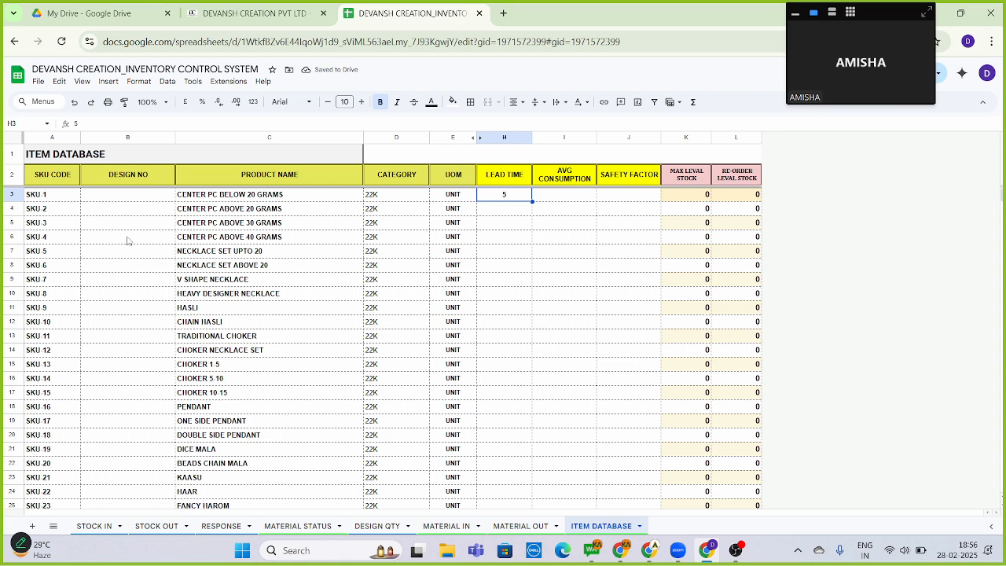
Set the average consumption of SKU-1 to 2
{"action": "key", "text": "Right"}
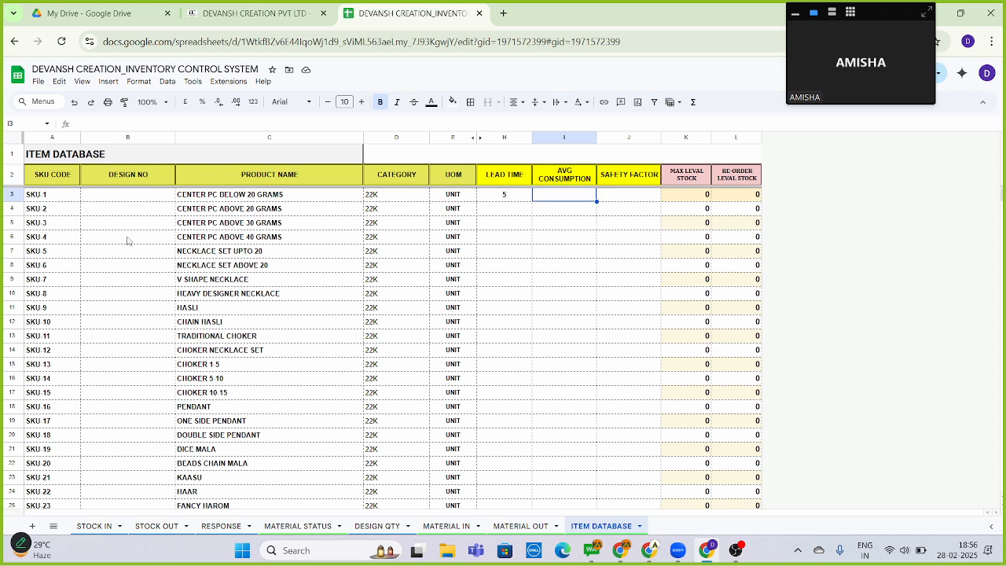
{"action": "type", "text": "2"}
{"action": "key", "text": "Return"}
{"action": "key", "text": "Up"}
Set the safety factor of SKU-1 to 1.5
{"action": "key", "text": "Right"}
{"action": "key", "text": "Left"}
{"action": "key", "text": "Right"}
{"action": "type", "text": "1.5"}
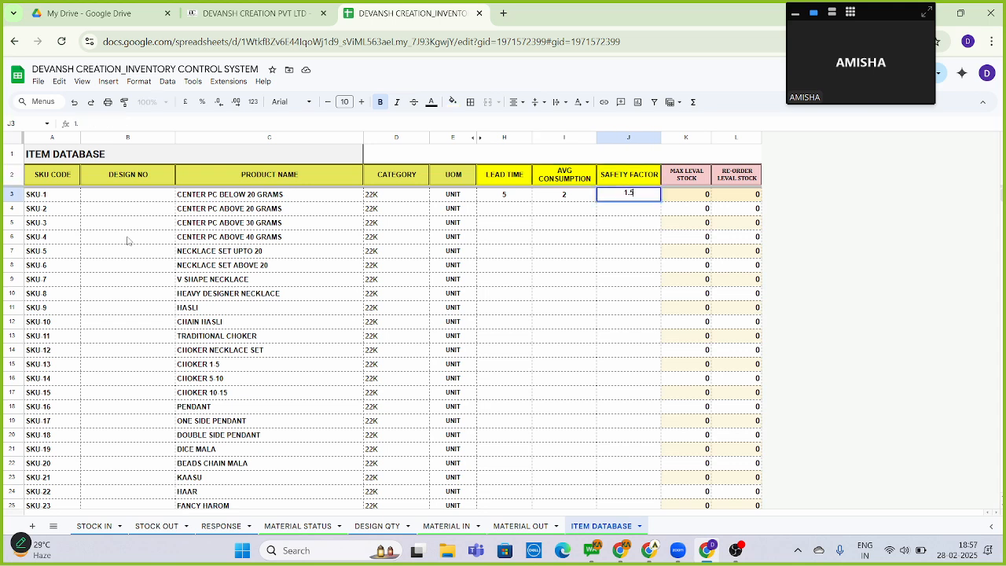
{"action": "key", "text": "Return"}
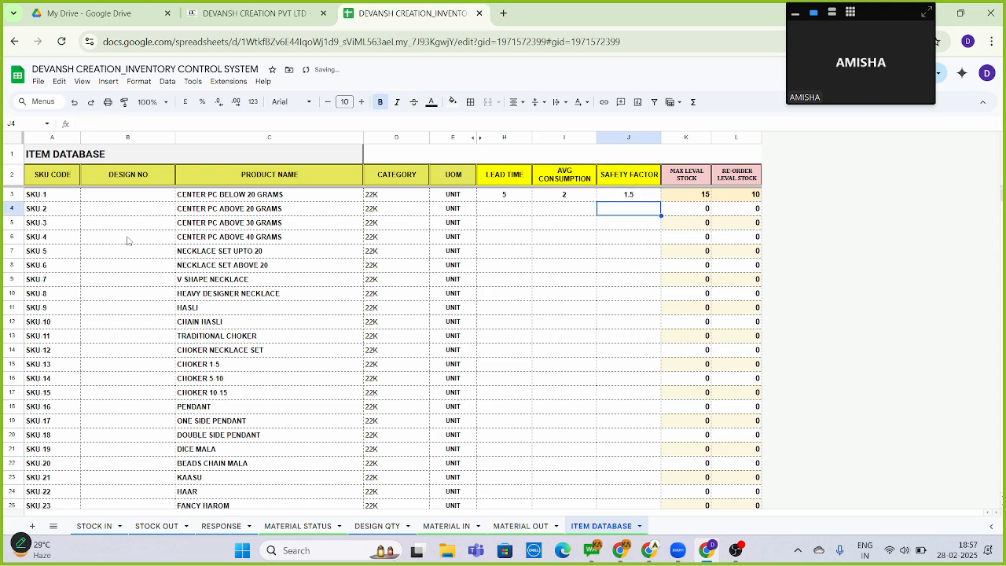
Inspect the formulas behind the maximum level stock and re-order level stock of SKU-1
{"action": "key", "text": "Right"}
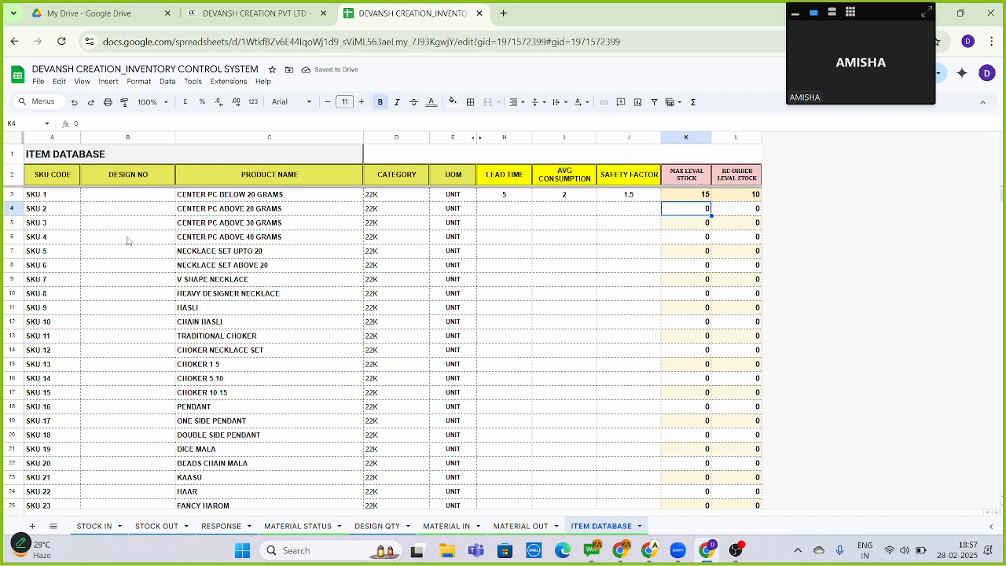
{"action": "key", "text": "Up"}
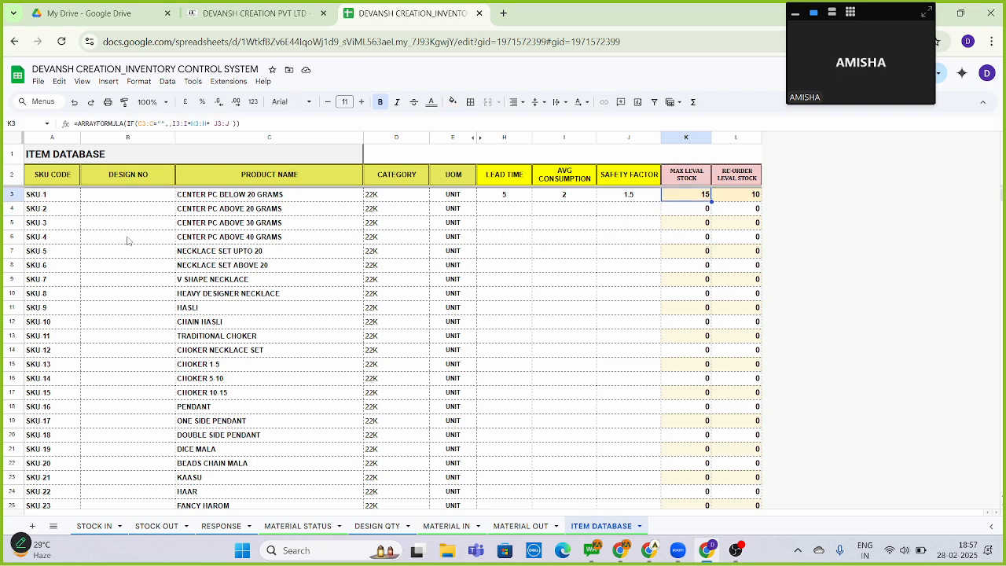
{"action": "key", "text": "Right"}
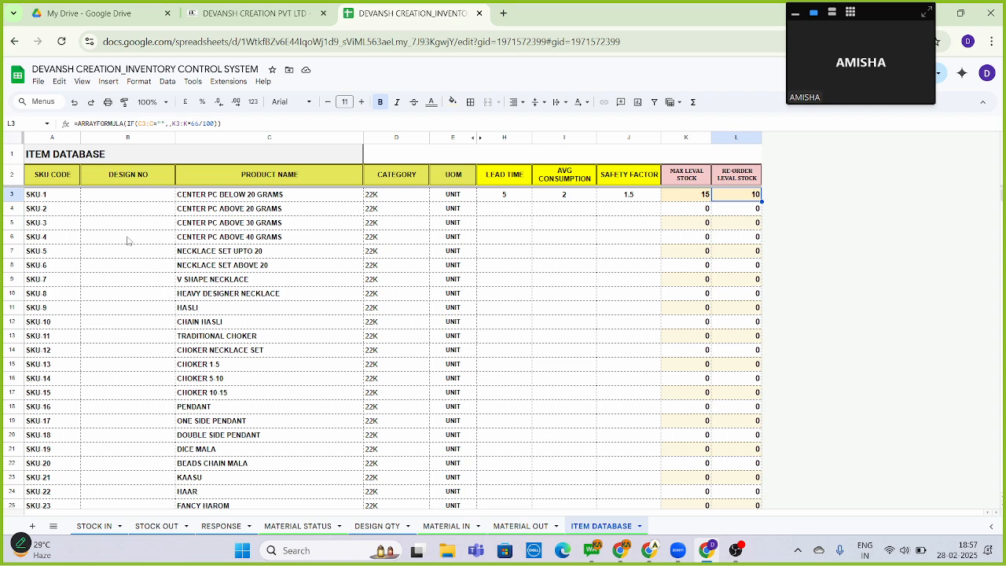
{"action": "key", "text": "Left"}
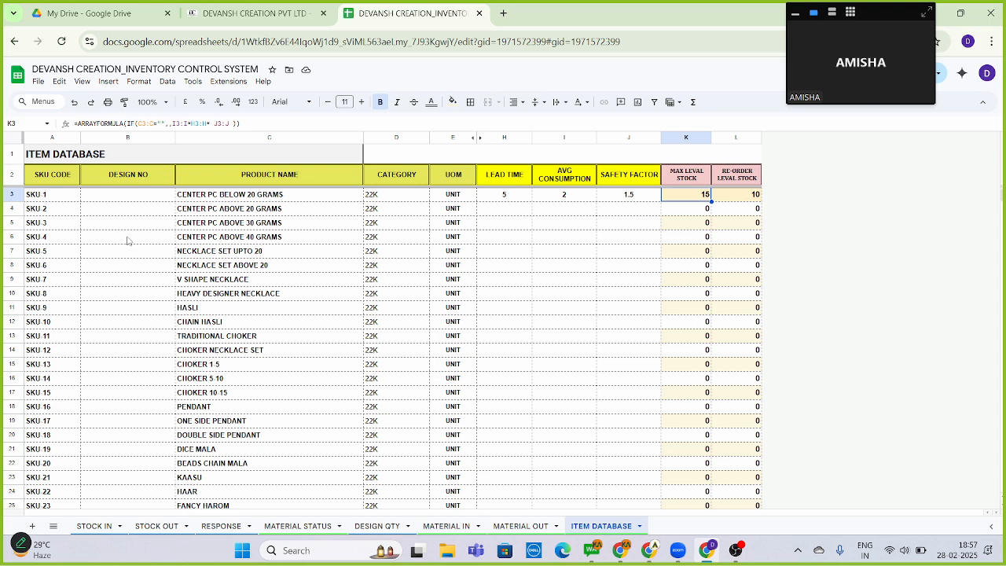
Increase the font size of SKU-1's lead time, average consumption and safety factor cells (H3:J3) to 11
{"action": "key", "text": "Left"}
{"action": "key", "text": "Left"}
{"action": "key", "text": "Left"}
{"action": "key", "text": "Down"}
{"action": "key", "text": "Down"}
{"action": "key", "text": "Down"}
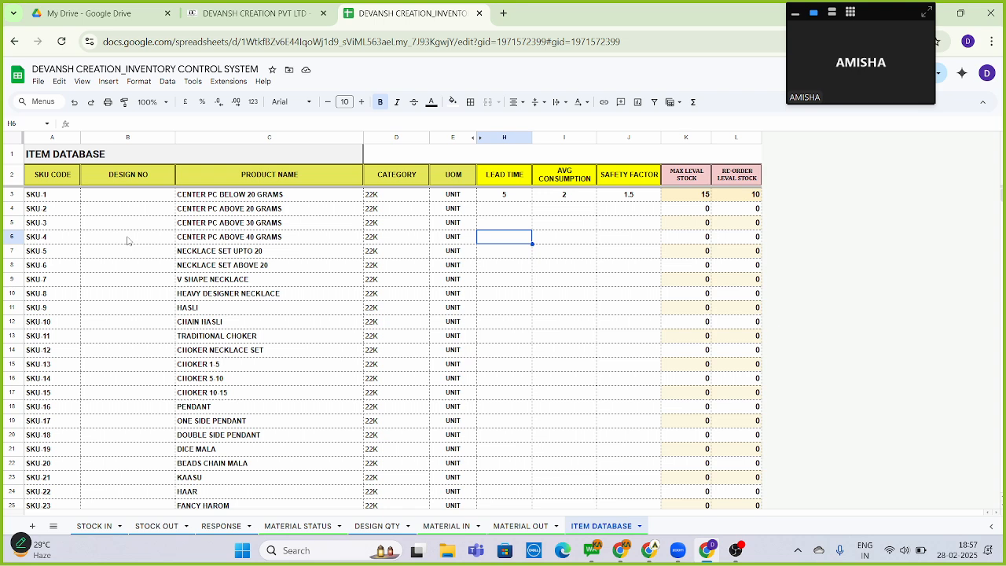
{"action": "key", "text": "Up"}
{"action": "key", "text": "Up"}
{"action": "key", "text": "Up"}
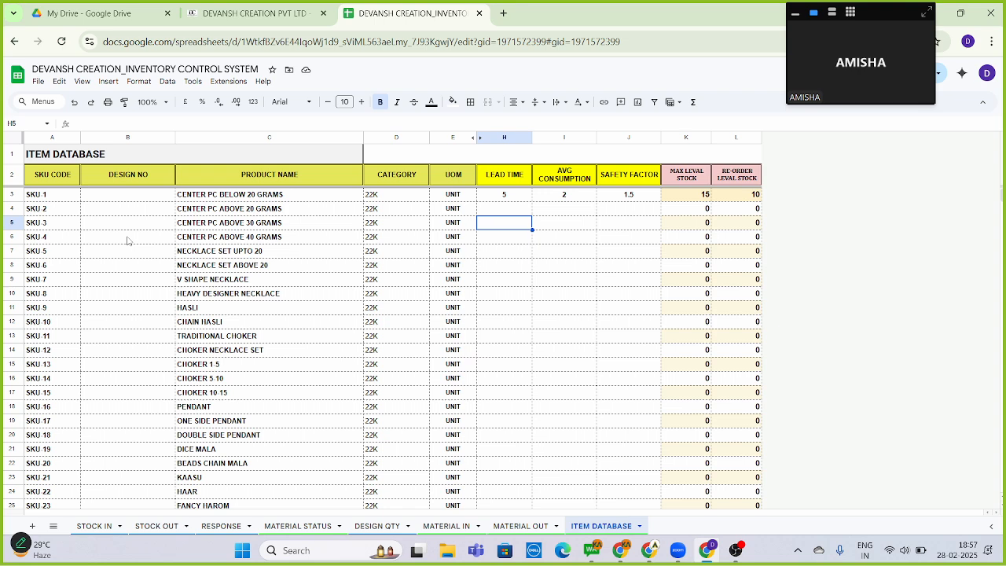
{"action": "key", "text": "shift+Right"}
{"action": "key", "text": "shift+Right"}
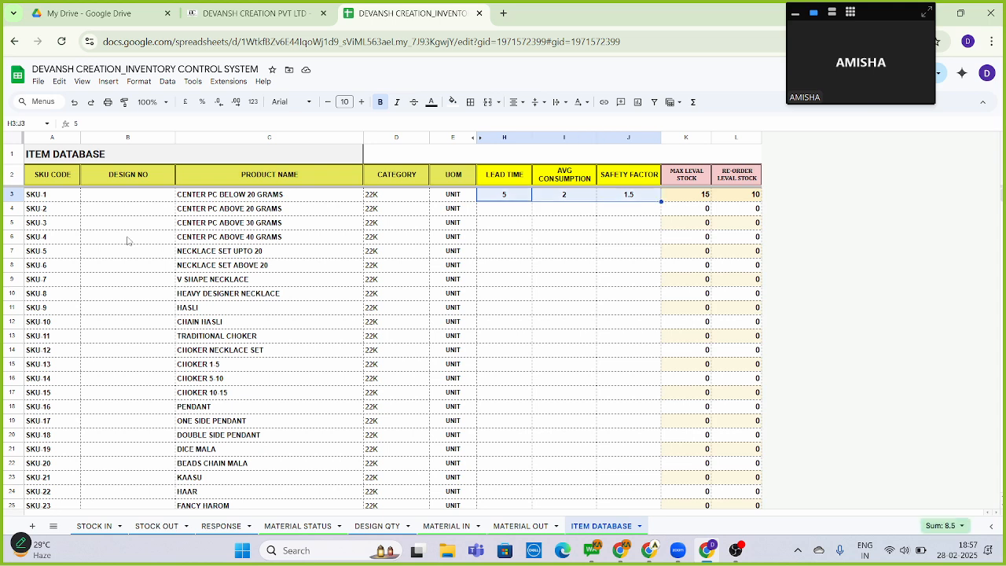
{"action": "left_click", "coordinate": [362, 102]}
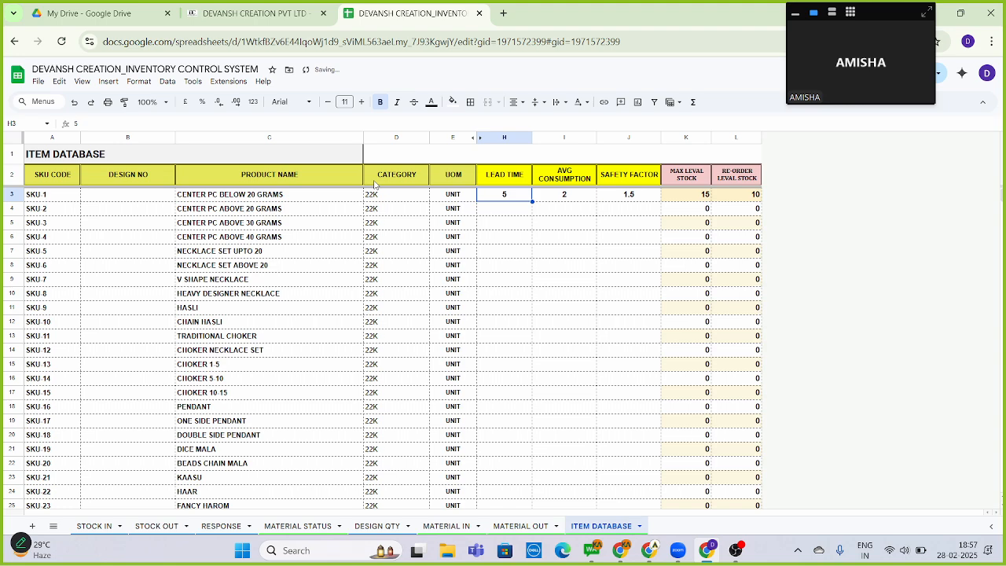
Copy only the formatting of H3:J3 onto the rows below, H4:J999
{"action": "key", "text": "Down"}
{"action": "key", "text": "shift+Right"}
{"action": "key", "text": "shift+Right"}
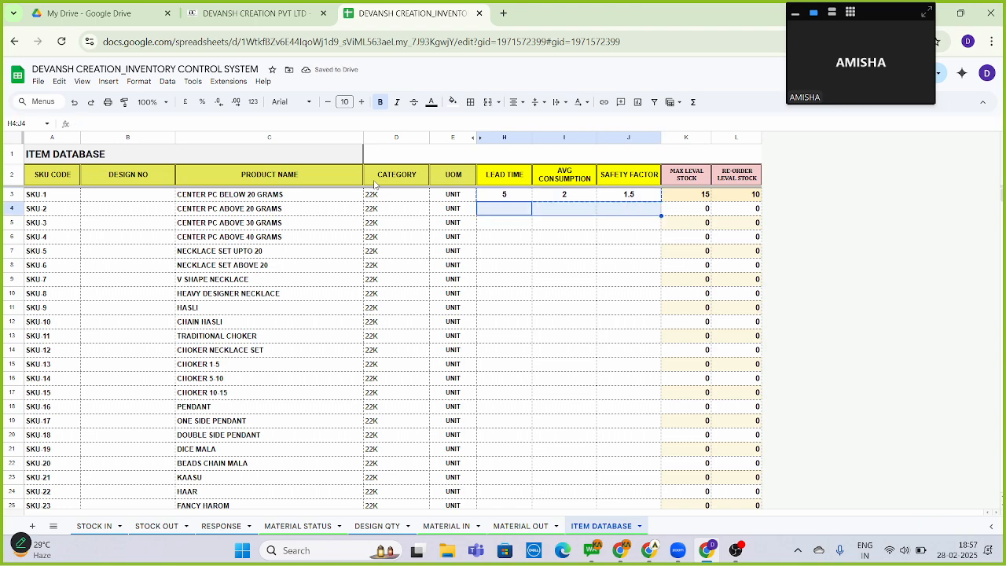
{"action": "key", "text": "ctrl+shift+Down"}
{"action": "key", "text": "ctrl+alt+v"}
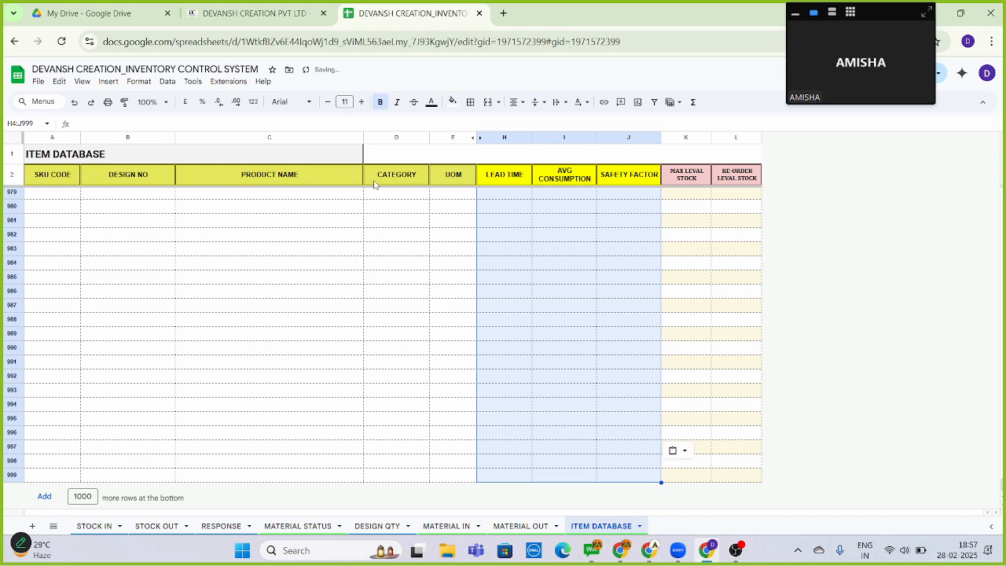
Try safety factors of 0 and 1 in turn for SKU-1
{"action": "key", "text": "Up"}
{"action": "key", "text": "Up"}
{"action": "key", "text": "Down"}
{"action": "key", "text": "Down"}
{"action": "key", "text": "Right"}
{"action": "key", "text": "Up"}
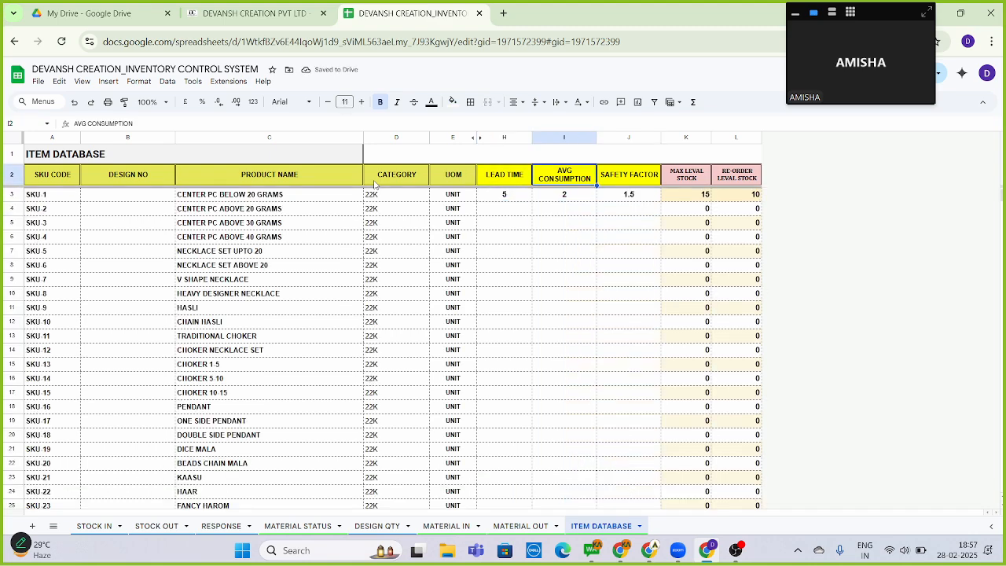
{"action": "key", "text": "Right"}
{"action": "type", "text": "0"}
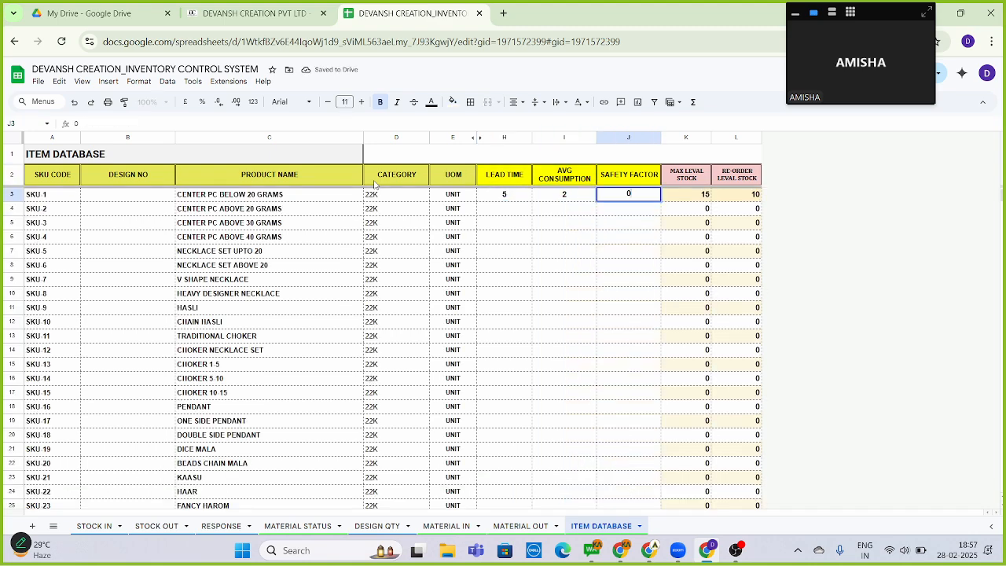
{"action": "key", "text": "Return"}
{"action": "key", "text": "Up"}
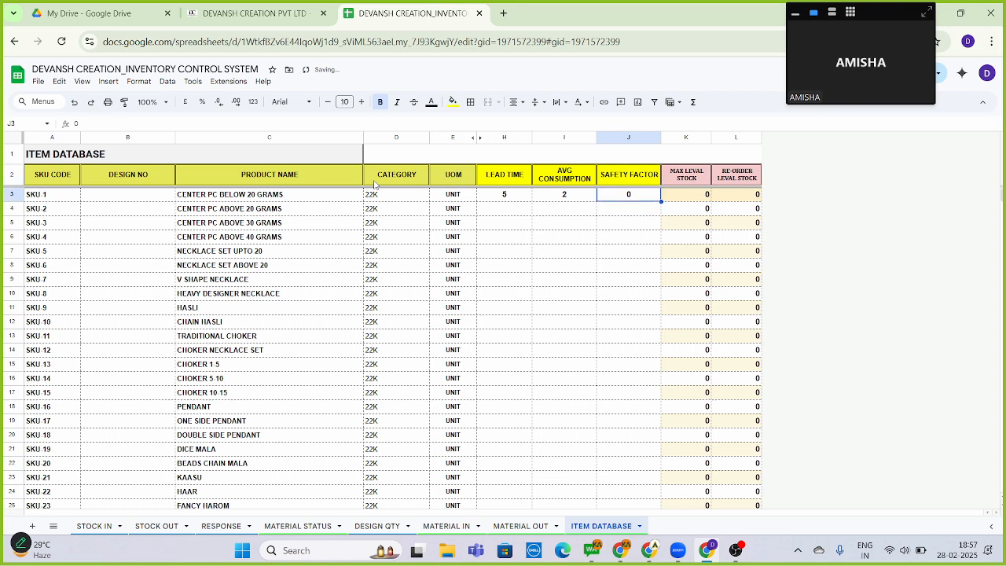
{"action": "type", "text": "1"}
{"action": "key", "text": "Return"}
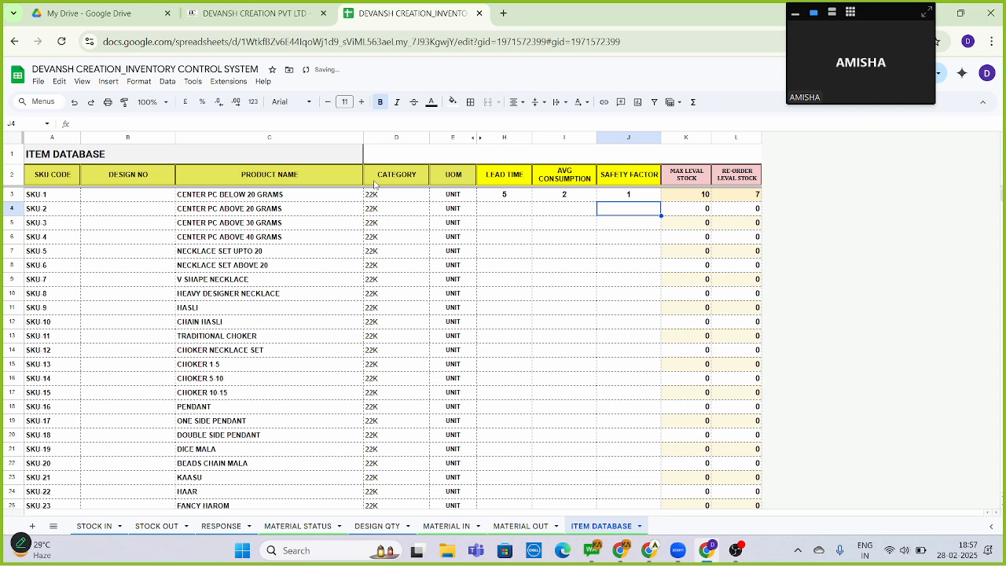
Set the safety factor of SKU-1 to 2
{"action": "key", "text": "Up"}
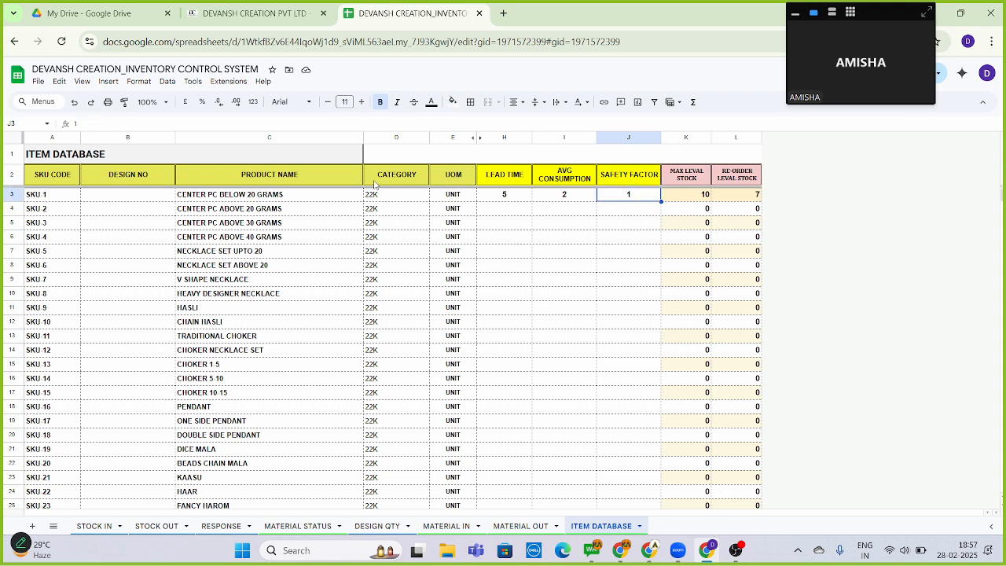
{"action": "type", "text": "2"}
{"action": "key", "text": "Return"}
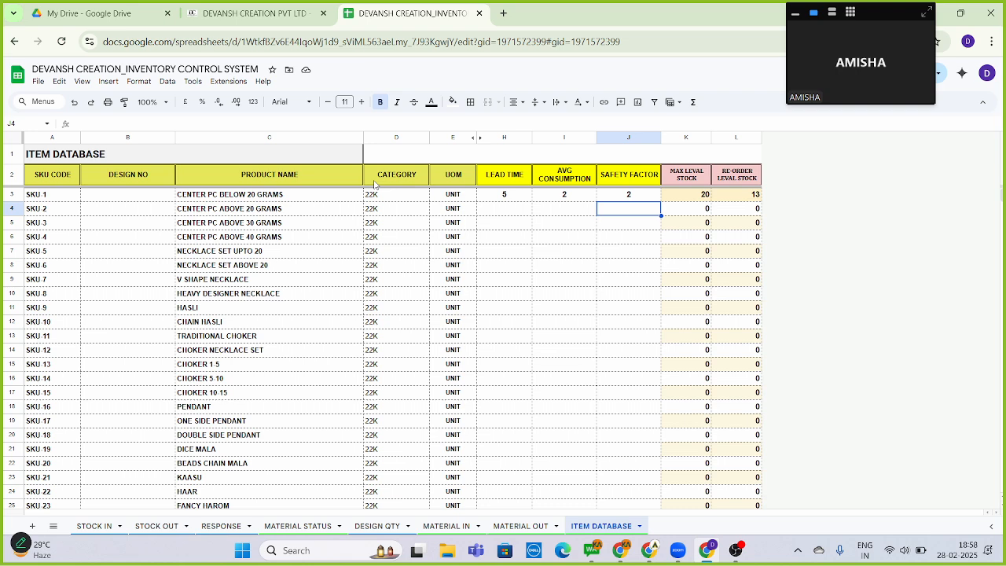
{"action": "key", "text": "Up"}
{"action": "key", "text": "Left"}
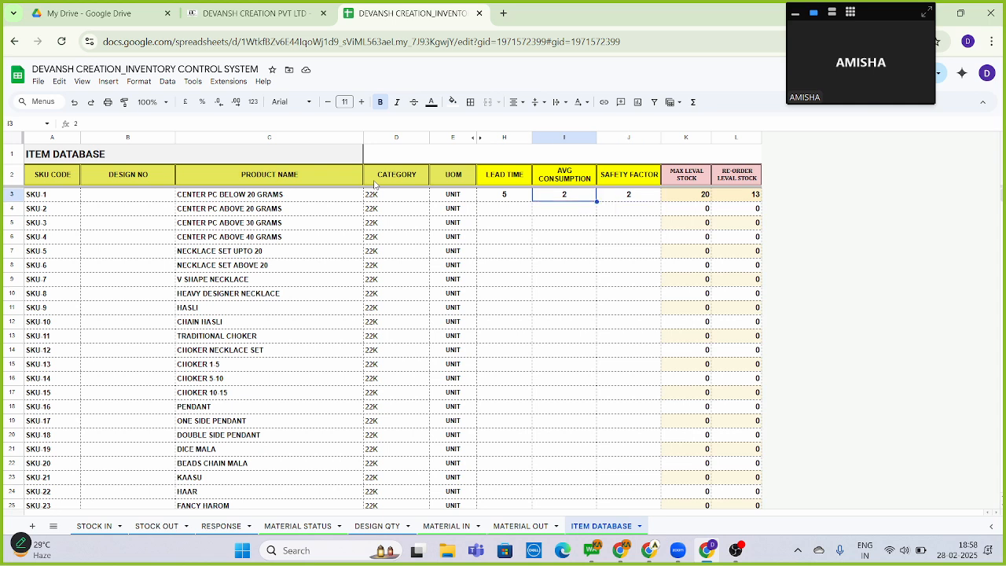
{"action": "key", "text": "Left"}
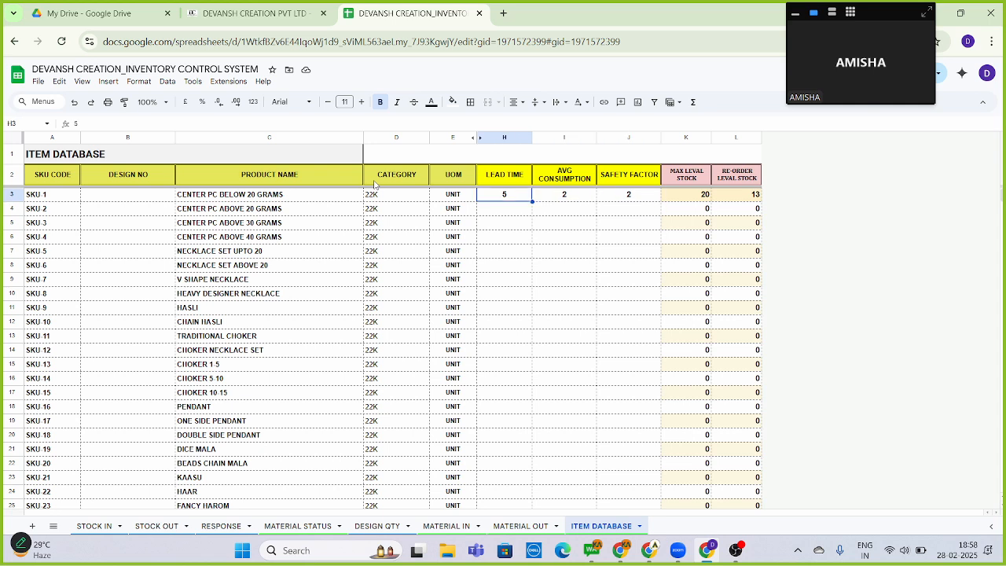
{"action": "key", "text": "Right"}
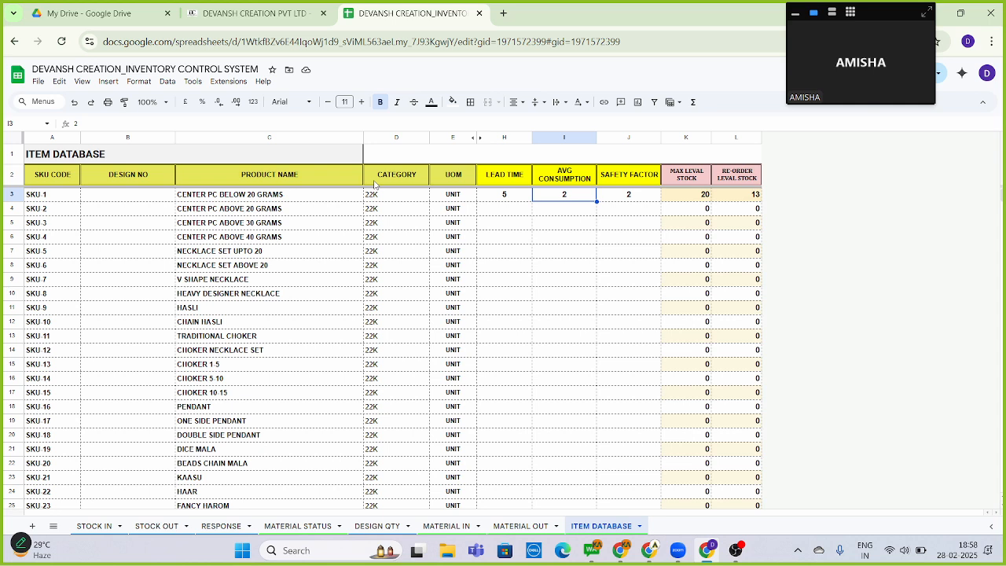
Set the safety factor of SKU-1 to 1.5
{"action": "key", "text": "Right"}
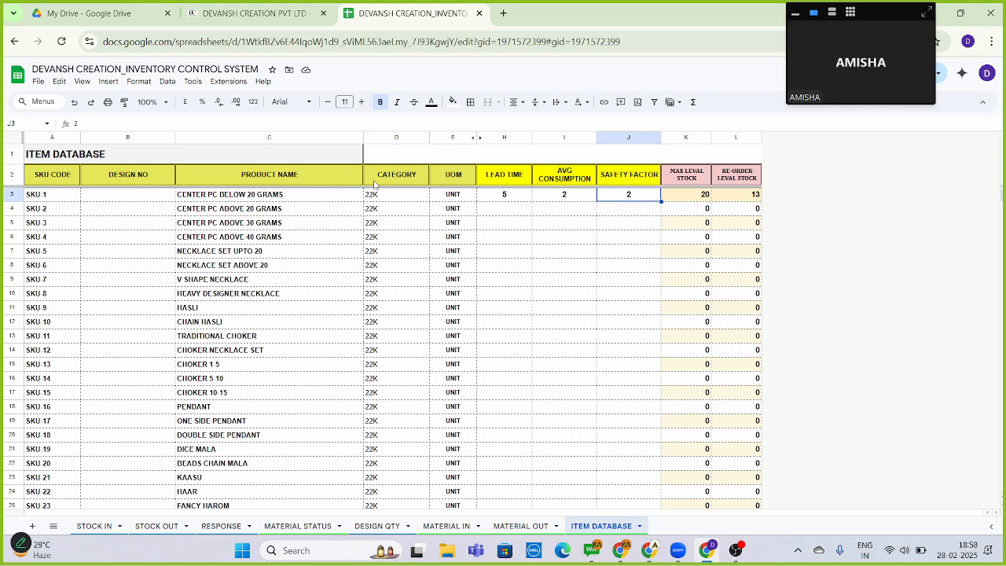
{"action": "key", "text": "Left"}
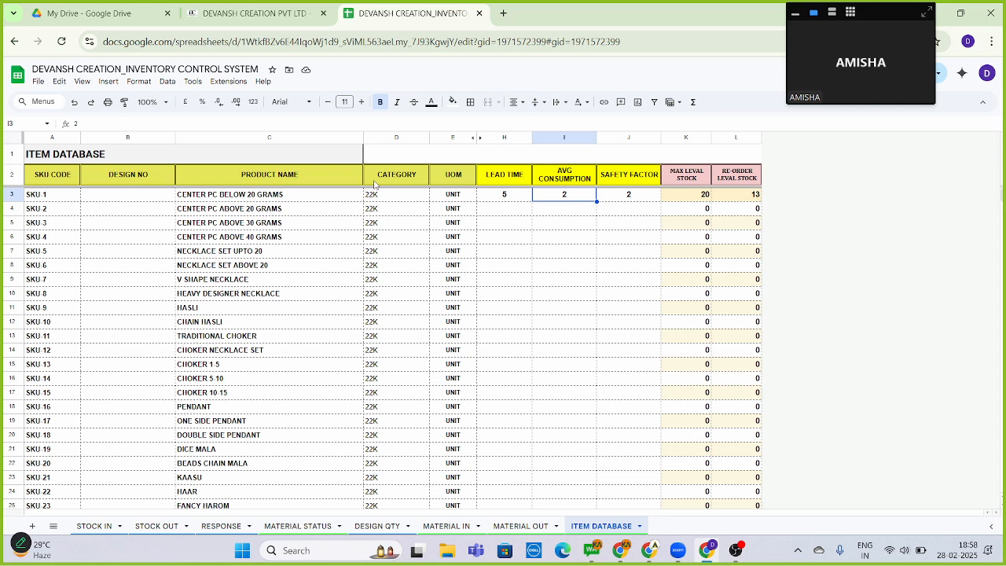
{"action": "key", "text": "Right"}
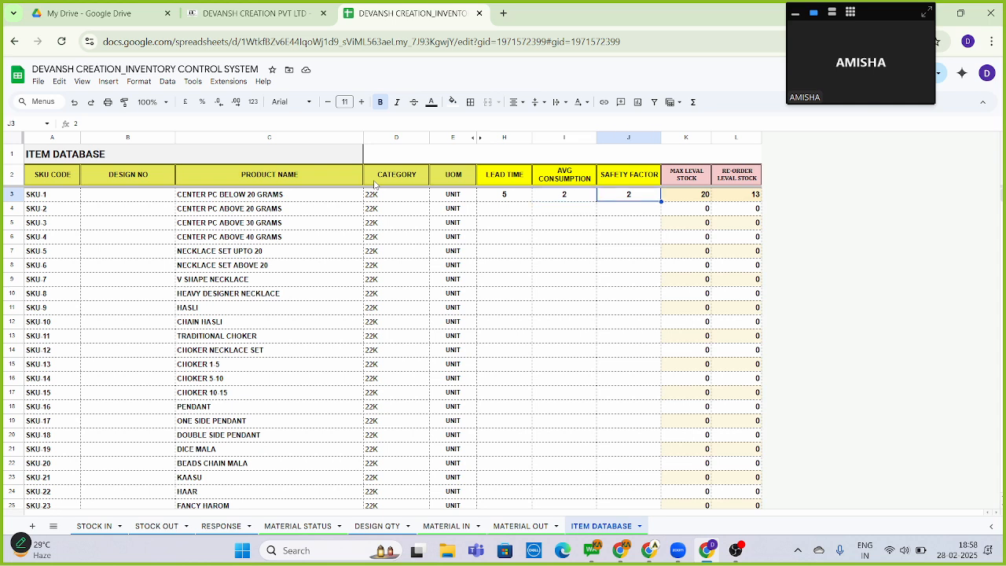
{"action": "type", "text": "1.5"}
{"action": "key", "text": "Return"}
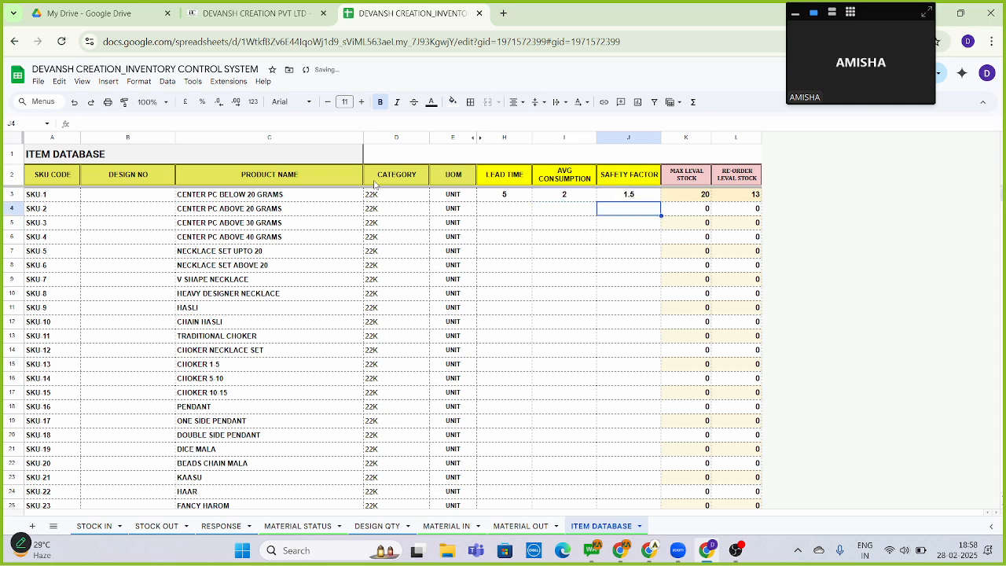
{"action": "key", "text": "Up"}
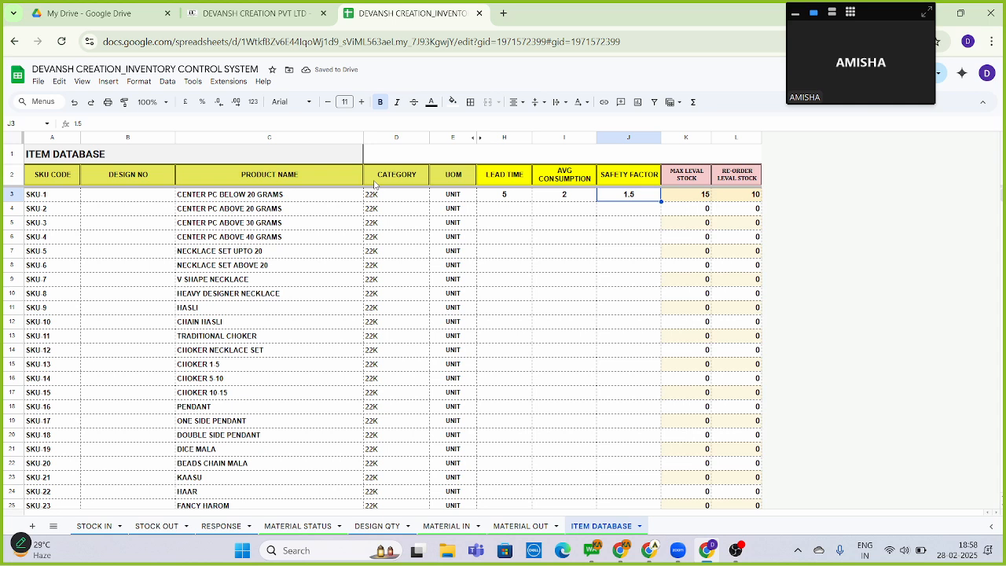
Examine SKU-1's lead time, average consumption and safety factor, and the formulas behind its max level and re-order level stock
{"action": "key", "text": "Left"}
{"action": "key", "text": "Left"}
{"action": "key", "text": "Right"}
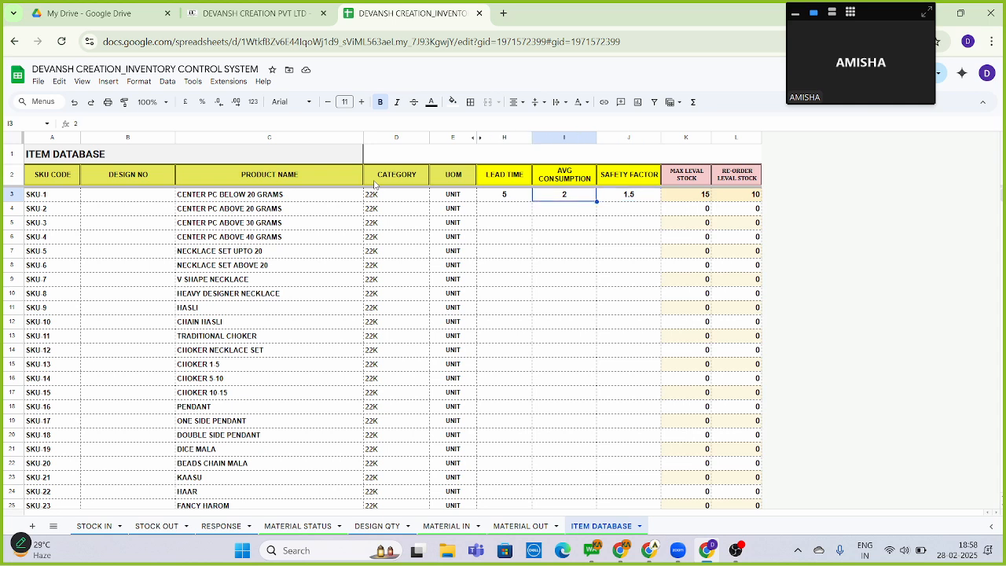
{"action": "key", "text": "Right"}
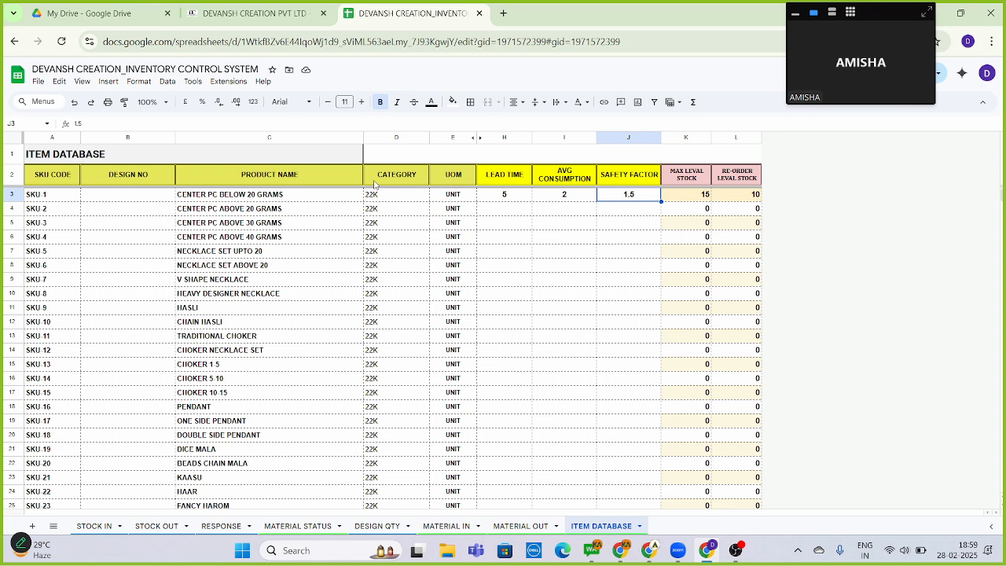
{"action": "key", "text": "Right"}
{"action": "key", "text": "Right"}
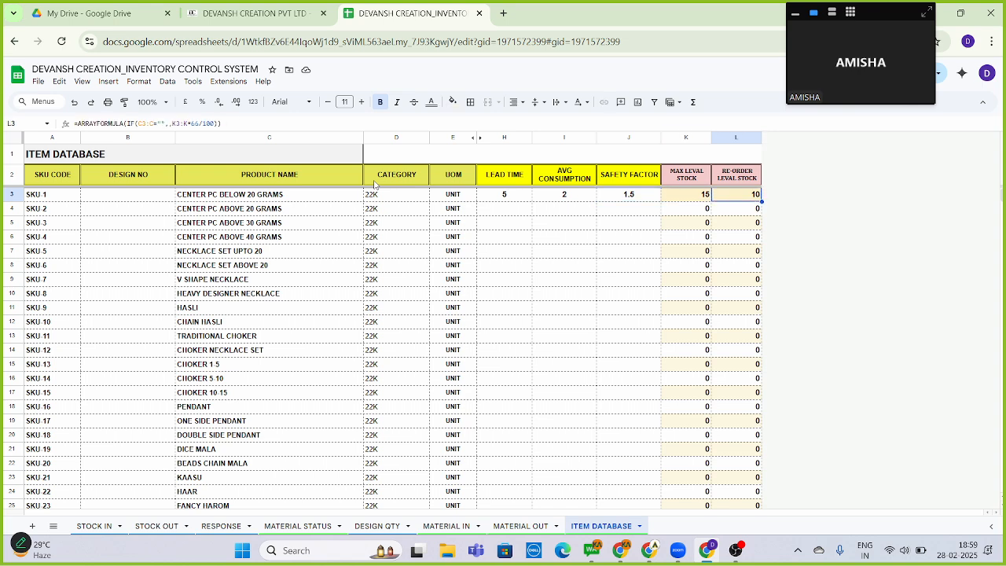
{"action": "key", "text": "Left"}
{"action": "key", "text": "Up"}
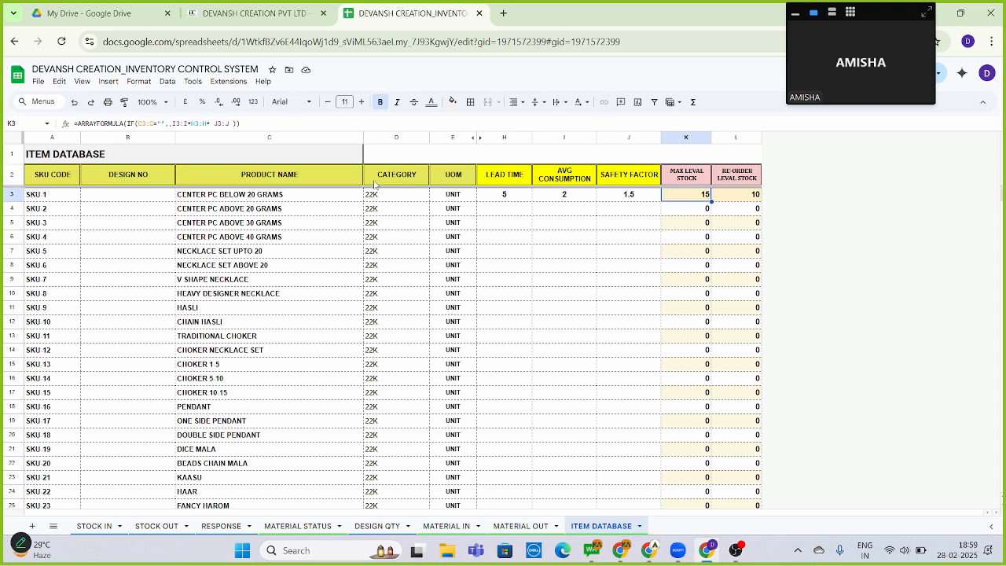
{"action": "key", "text": "Down"}
{"action": "key", "text": "Right"}
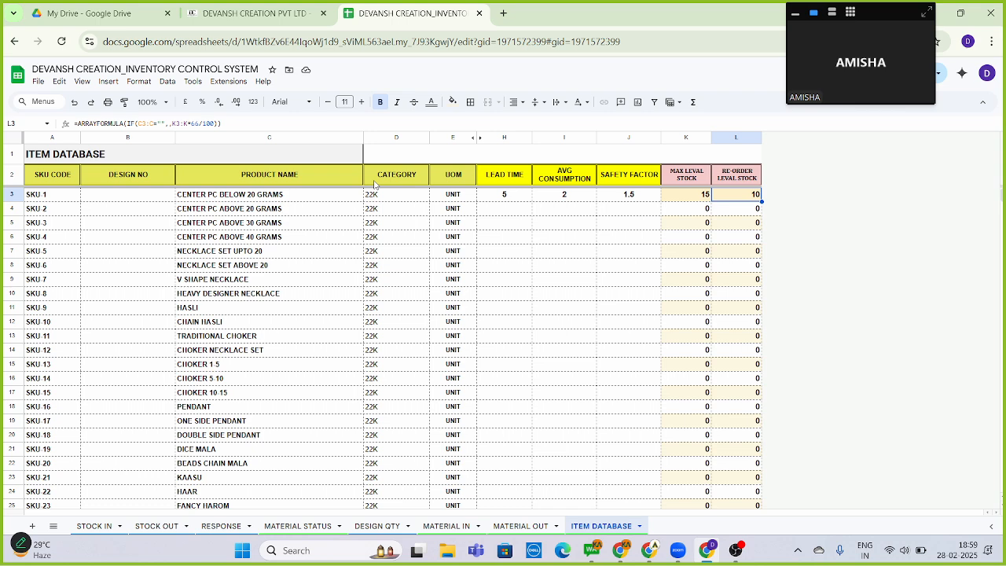
{"action": "key", "text": "Down"}
{"action": "key", "text": "Up"}
{"action": "key", "text": "Left"}
{"action": "key", "text": "Left"}
{"action": "key", "text": "Left"}
{"action": "key", "text": "Left"}
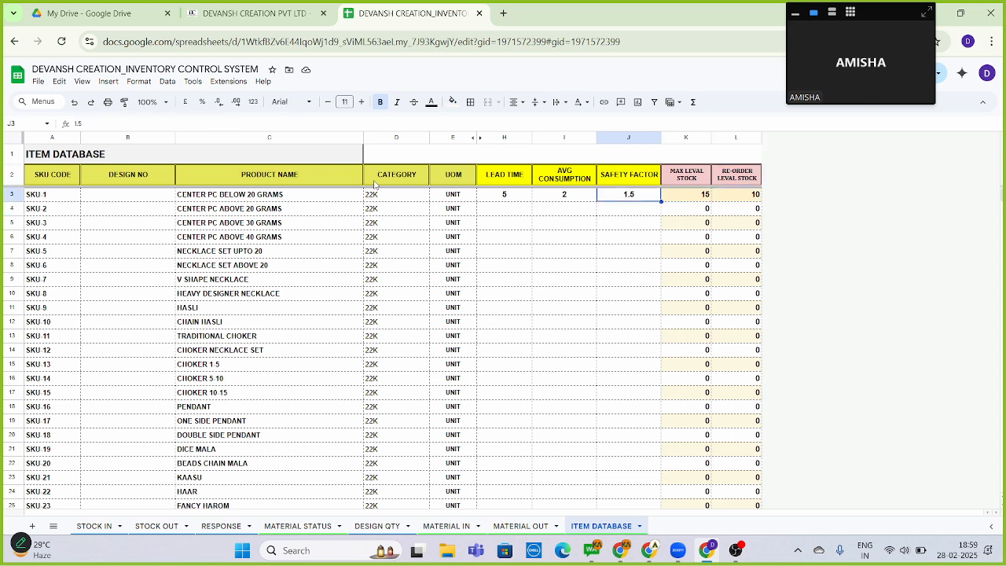
{"action": "key", "text": "Right"}
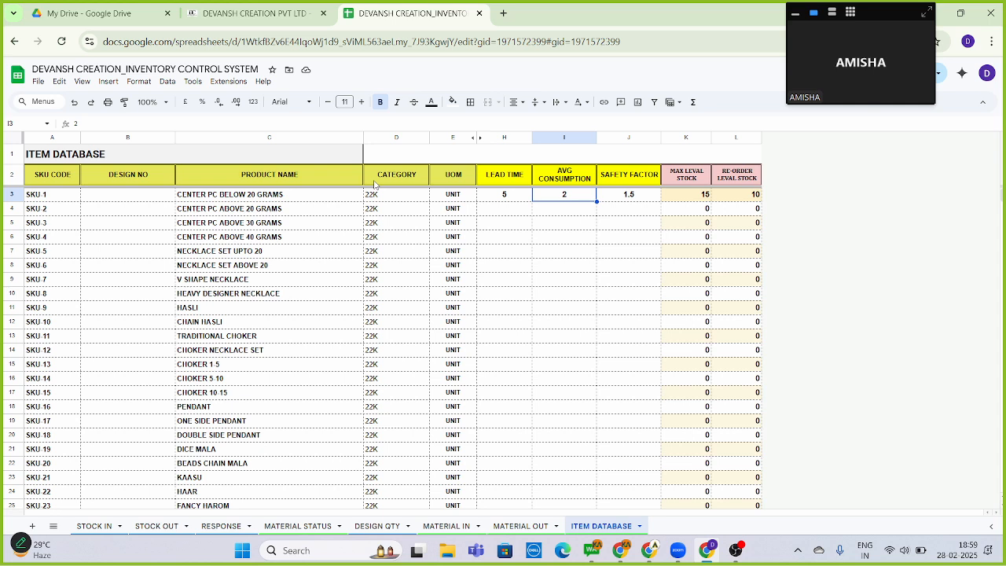
{"action": "key", "text": "Down"}
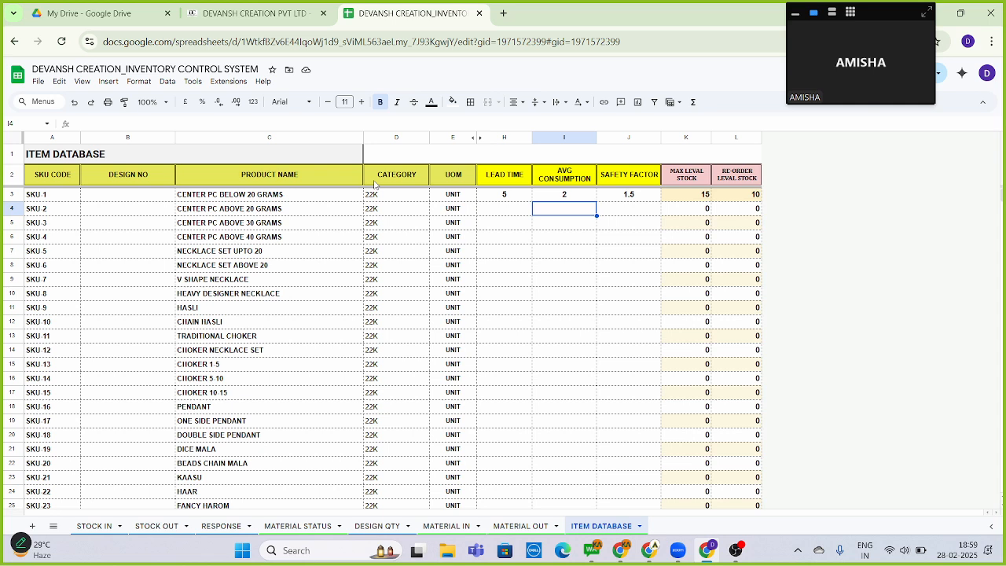
Open the MATERIAL STATUS sheet and check SKU-1's max level and re-order level there
{"action": "left_click", "coordinate": [290, 525]}
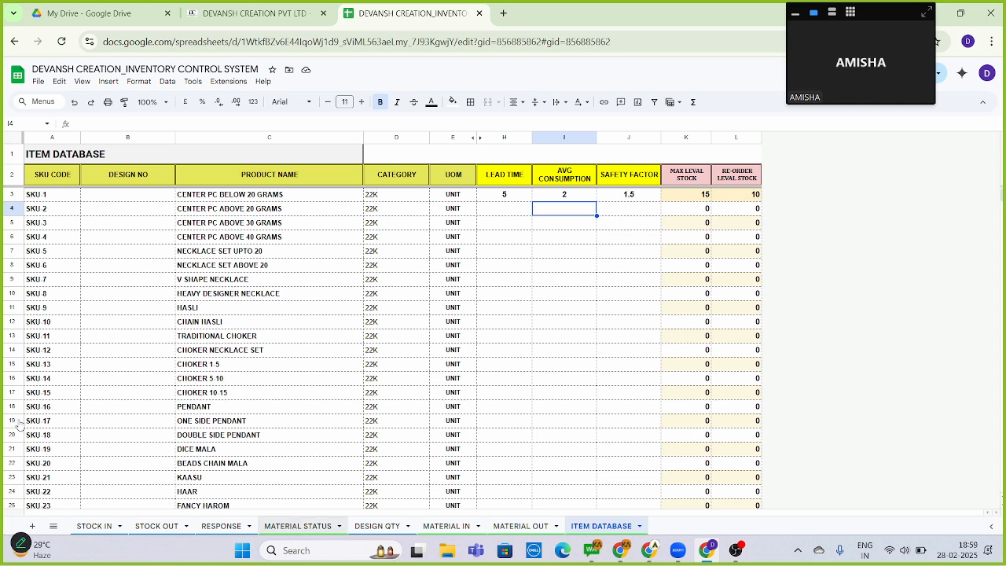
{"action": "left_click", "coordinate": [235, 250]}
{"action": "key", "text": "Up"}
{"action": "key", "text": "Up"}
{"action": "key", "text": "Up"}
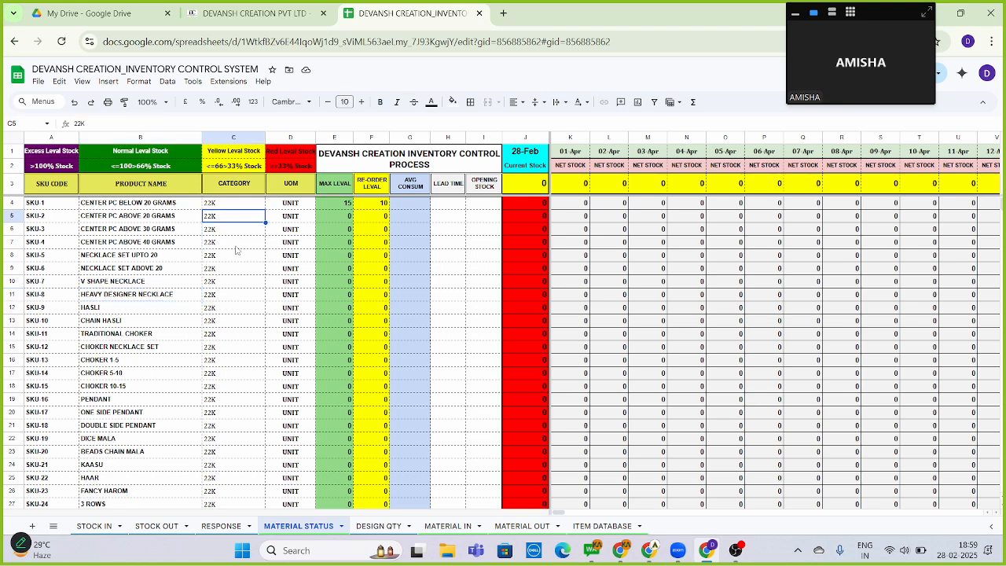
{"action": "key", "text": "Right"}
{"action": "key", "text": "Right"}
{"action": "key", "text": "Right"}
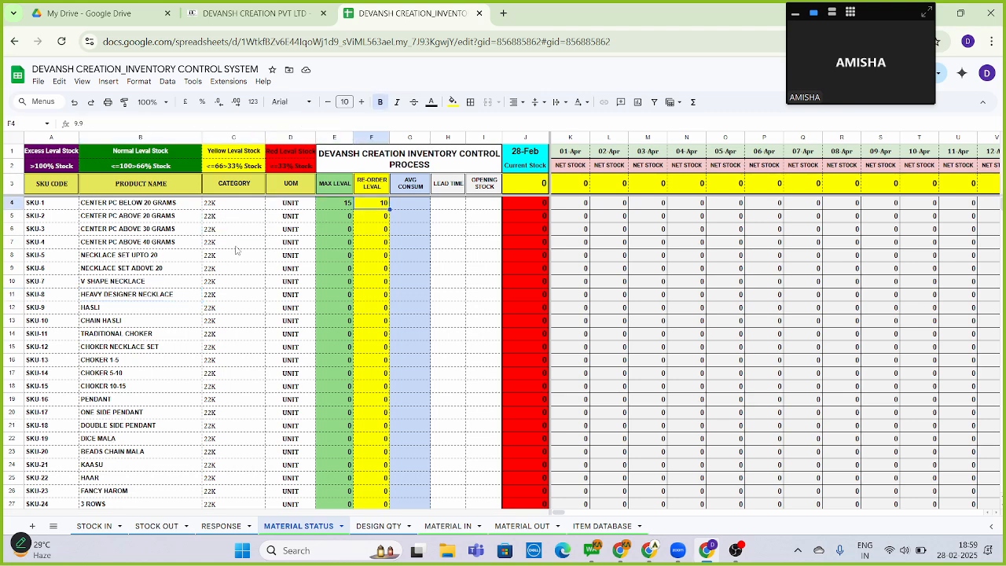
{"action": "key", "text": "Right"}
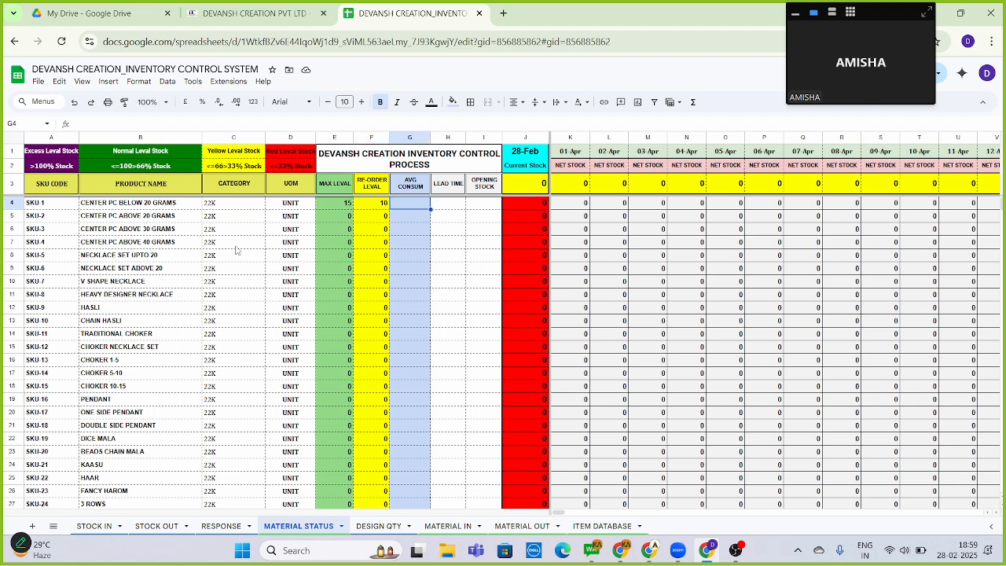
{"action": "key", "text": "Left"}
{"action": "key", "text": "Left"}
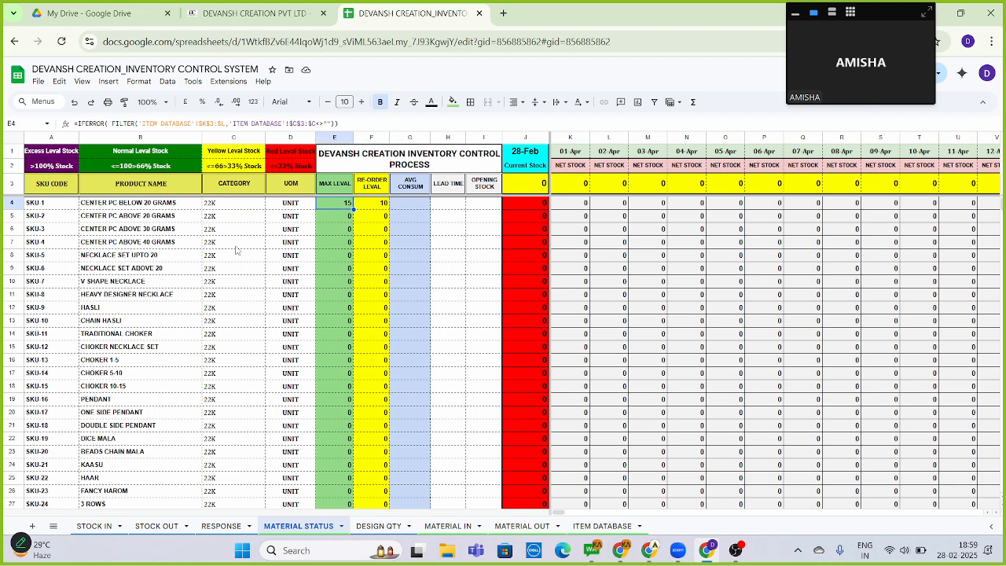
Check SKU-1's average consumption and lead time cells against its max level cell on the MATERIAL STATUS sheet
{"action": "key", "text": "Right"}
{"action": "key", "text": "Right"}
{"action": "key", "text": "Up"}
{"action": "key", "text": "Right"}
{"action": "key", "text": "Down"}
{"action": "key", "text": "Left"}
{"action": "key", "text": "Up"}
{"action": "key", "text": "Down"}
{"action": "key", "text": "Right"}
{"action": "key", "text": "Down"}
{"action": "key", "text": "Up"}
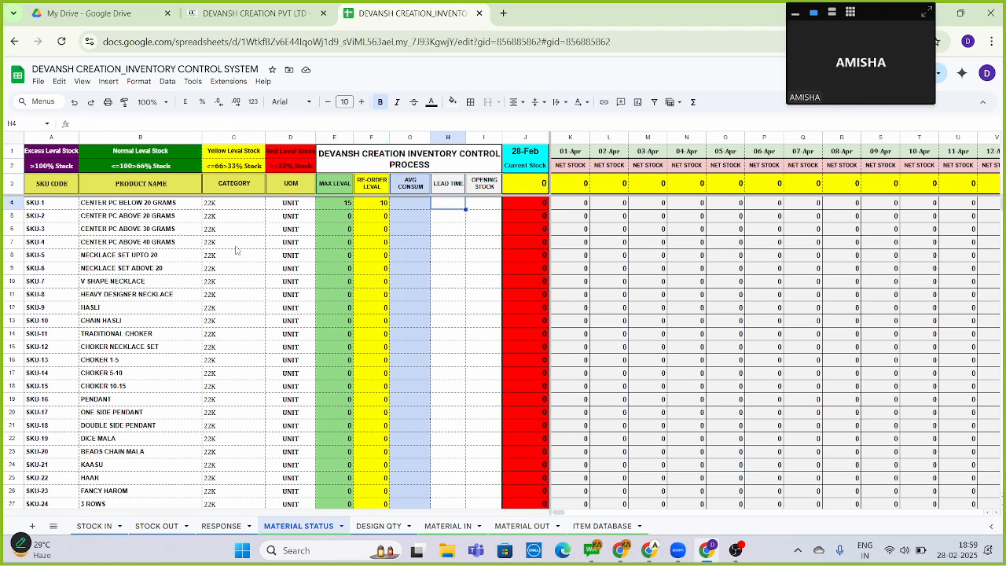
{"action": "key", "text": "Left"}
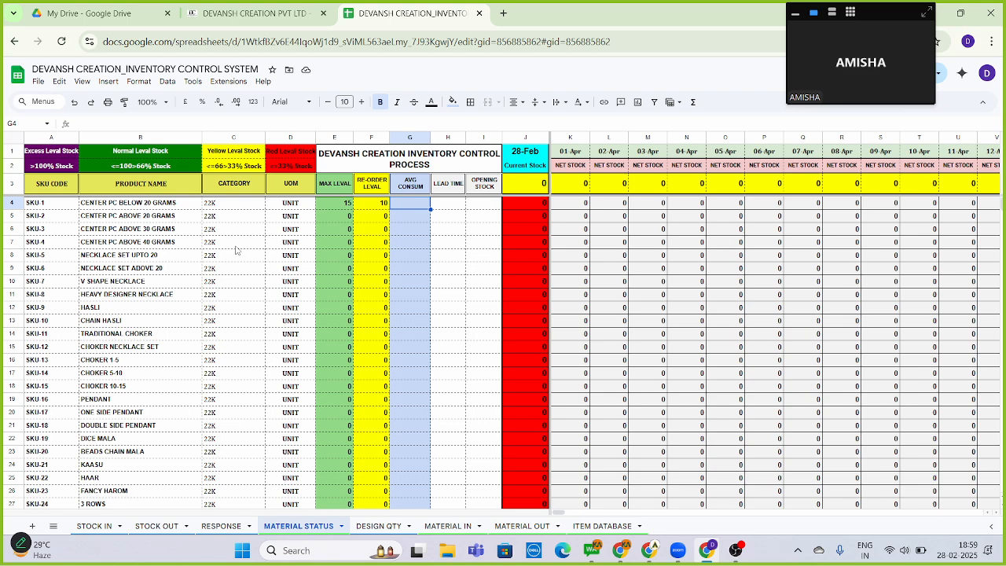
{"action": "key", "text": "Left"}
{"action": "key", "text": "Left"}
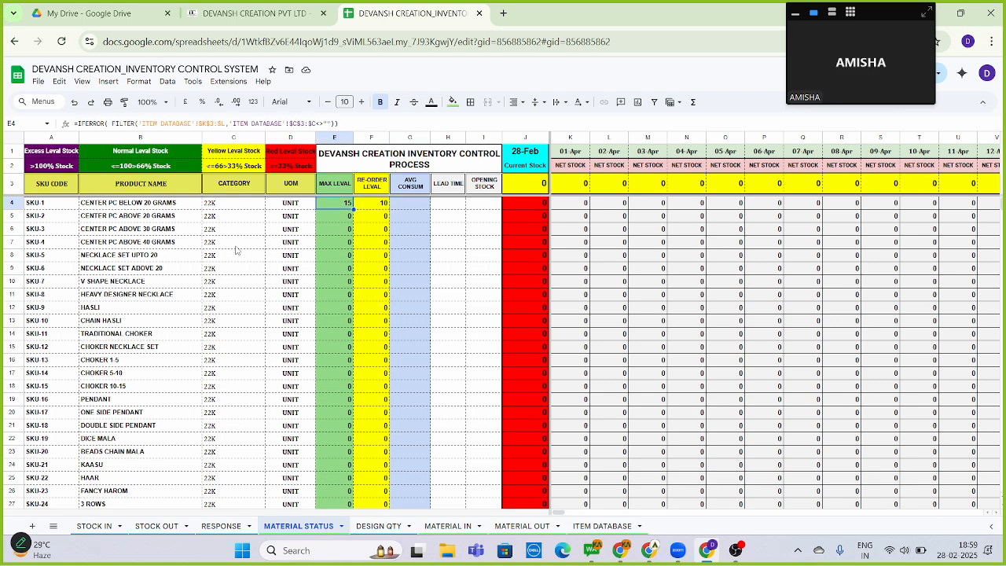
{"action": "key", "text": "Right"}
{"action": "key", "text": "Right"}
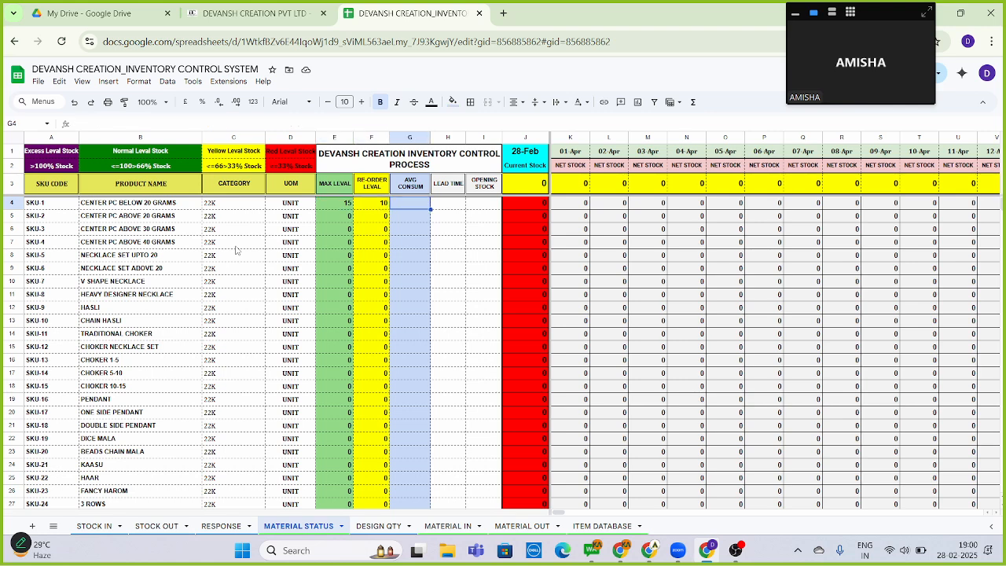
Inspect the formulas behind SKU-1's max level, product name and SKU code
{"action": "key", "text": "Left"}
{"action": "key", "text": "Left"}
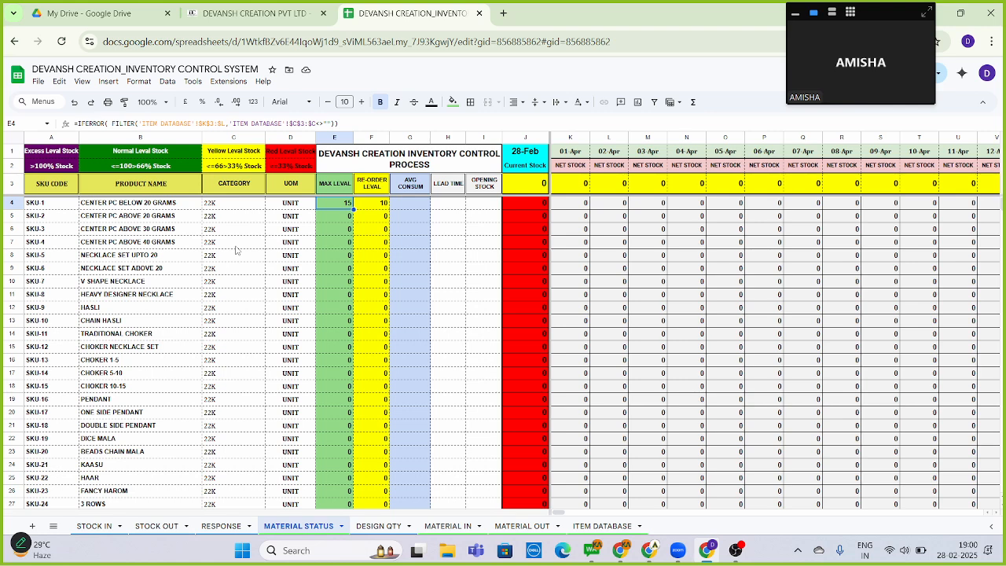
{"action": "key", "text": "Left"}
{"action": "key", "text": "Left"}
{"action": "key", "text": "Left"}
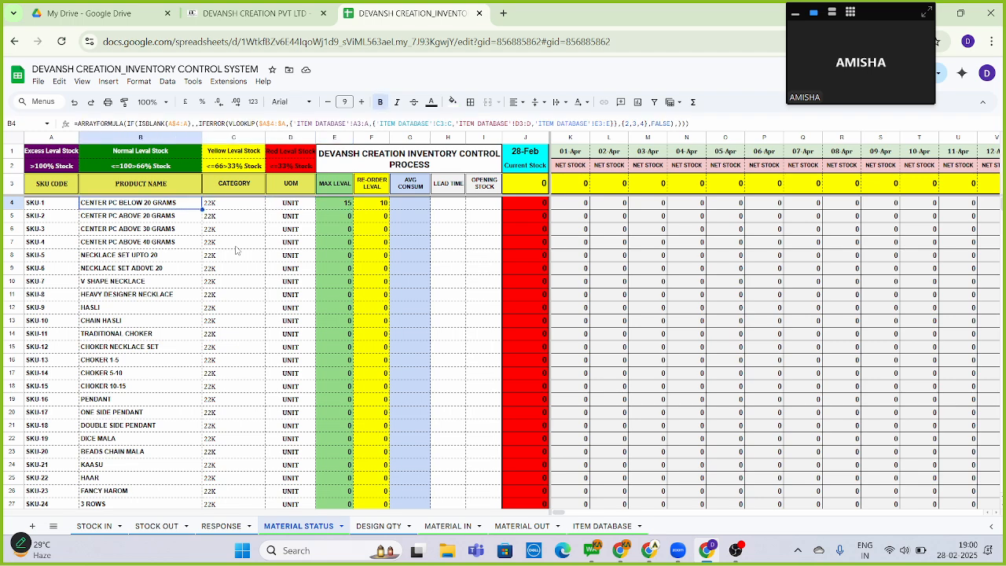
{"action": "key", "text": "Left"}
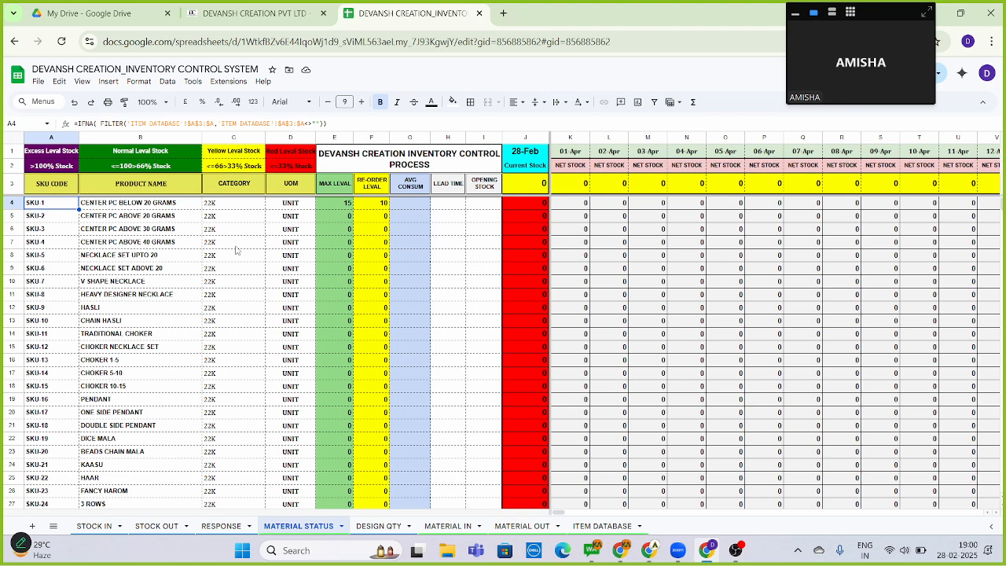
Return to the ITEM DATABASE sheet and review the product rows up to the lead time column
{"action": "left_click", "coordinate": [615, 526]}
{"action": "left_click", "coordinate": [362, 229]}
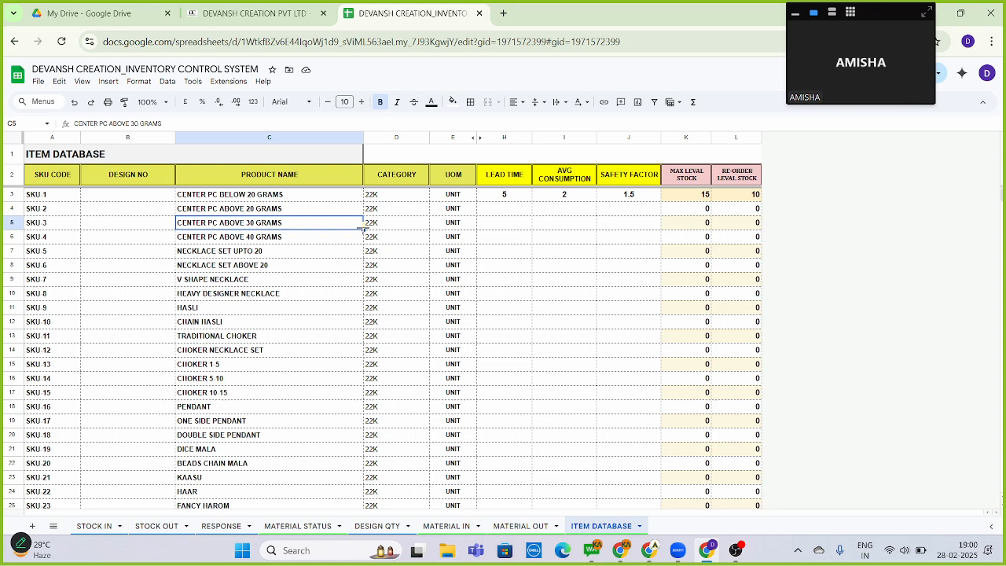
{"action": "key", "text": "Right"}
{"action": "key", "text": "Right"}
{"action": "key", "text": "Up"}
{"action": "key", "text": "Up"}
{"action": "key", "text": "Down"}
{"action": "key", "text": "Down"}
{"action": "key", "text": "Right"}
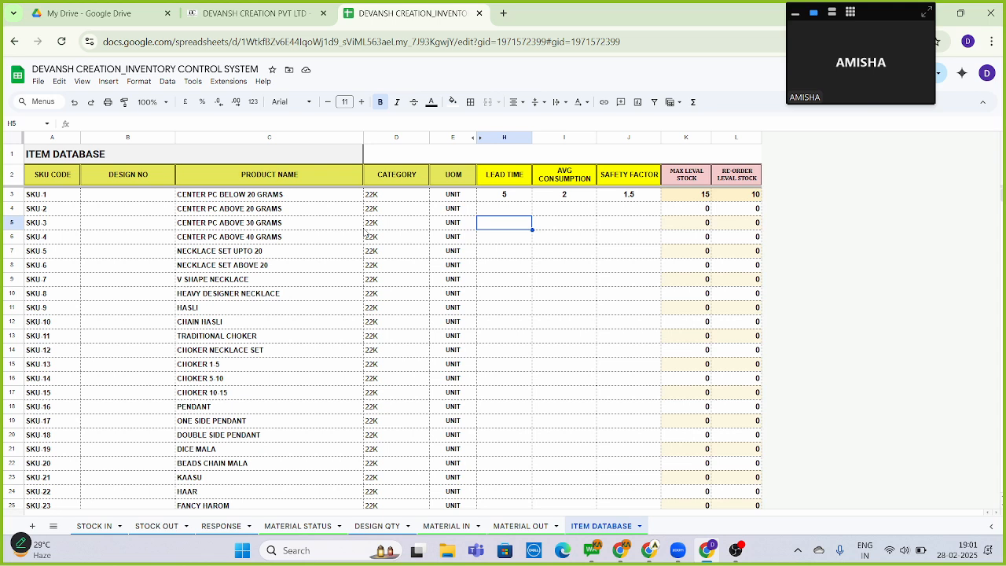
Go back to the MATERIAL STATUS sheet and look across SKU-1's row from max level to lead time
{"action": "left_click", "coordinate": [298, 526]}
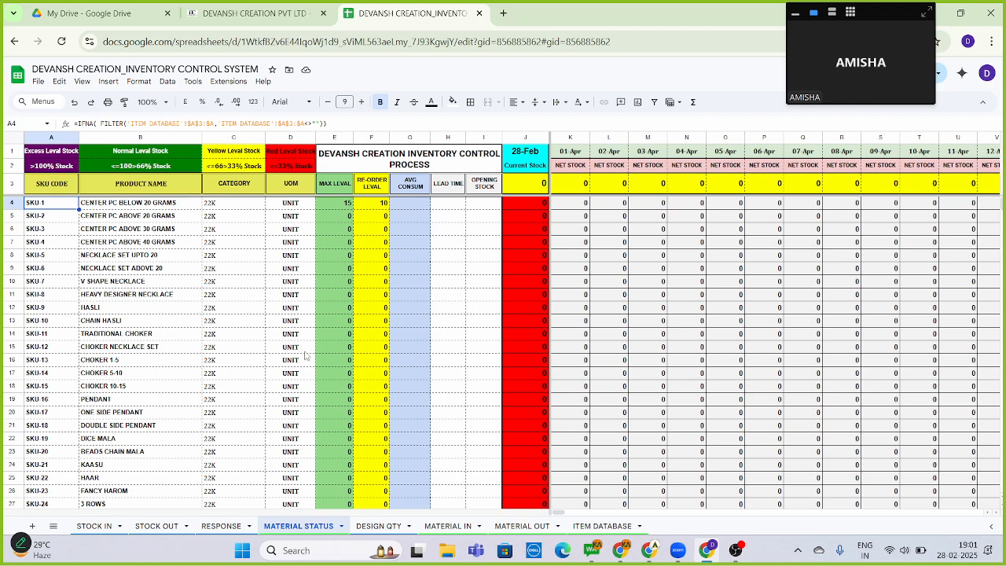
{"action": "key", "text": "Right"}
{"action": "key", "text": "Right"}
{"action": "key", "text": "Right"}
{"action": "key", "text": "Right"}
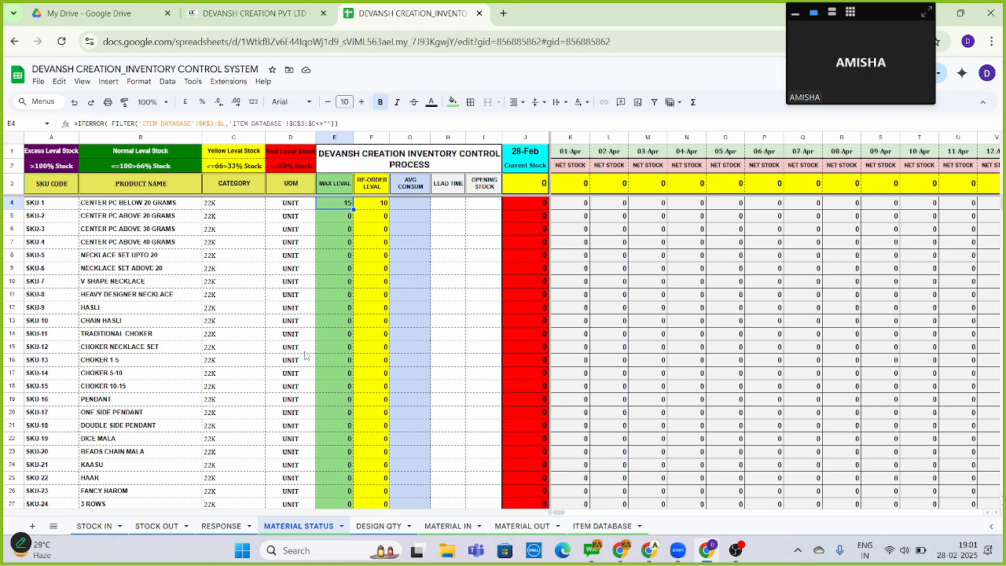
{"action": "key", "text": "Right"}
{"action": "key", "text": "Right"}
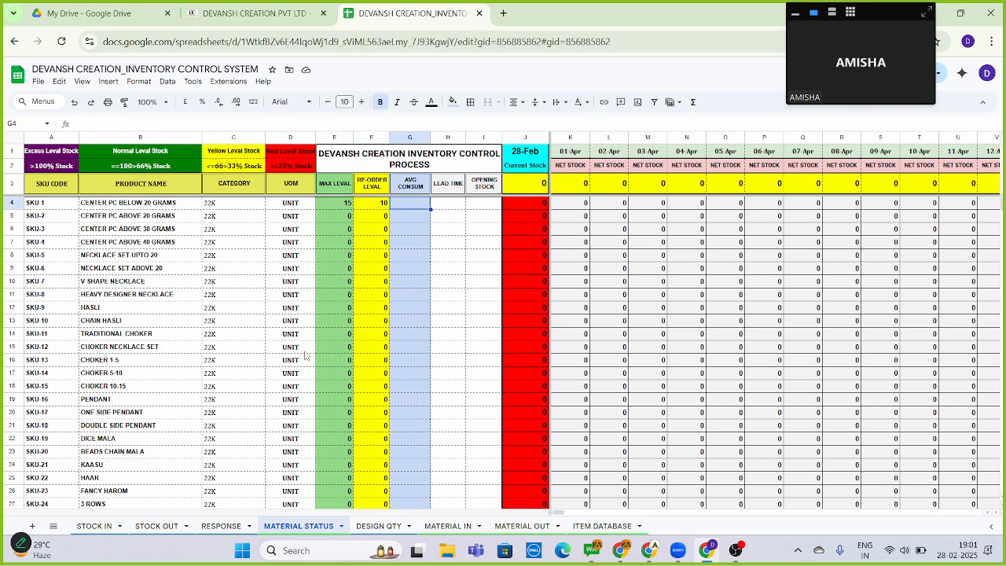
{"action": "key", "text": "Right"}
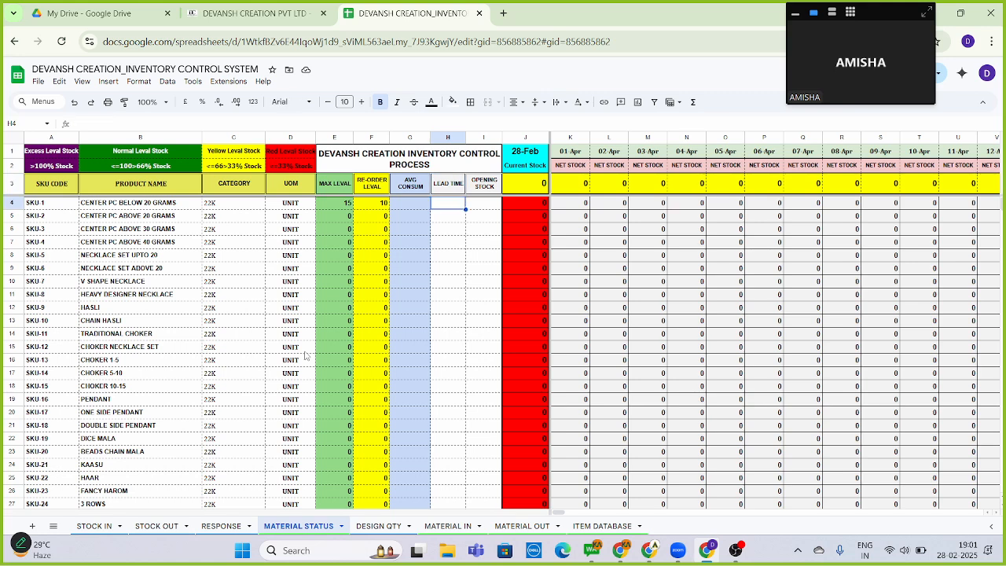
{"action": "key", "text": "Left"}
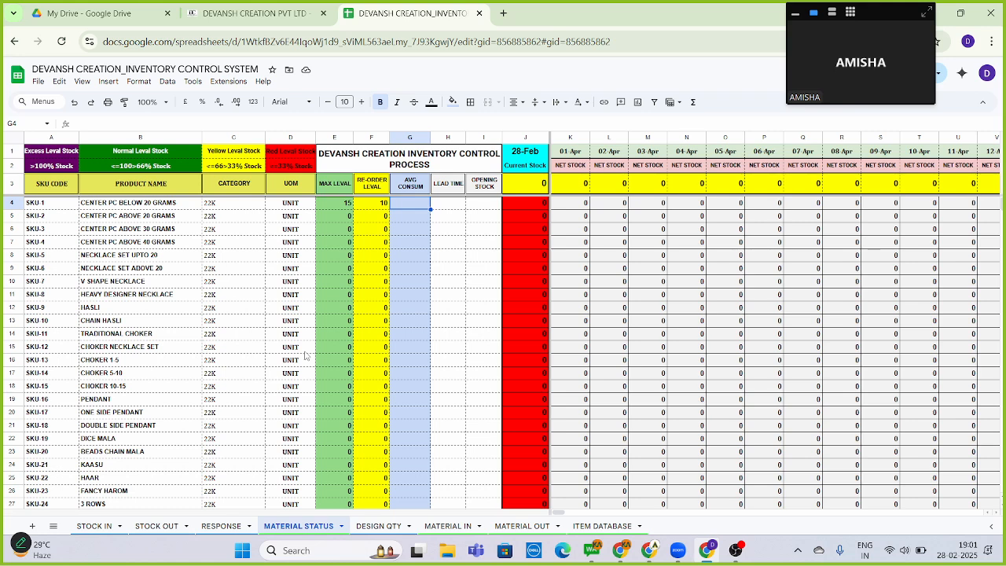
Copy SKU-1's max level formula into its average consumption cell G4 on the MATERIAL STATUS sheet
{"action": "left_click", "coordinate": [602, 531]}
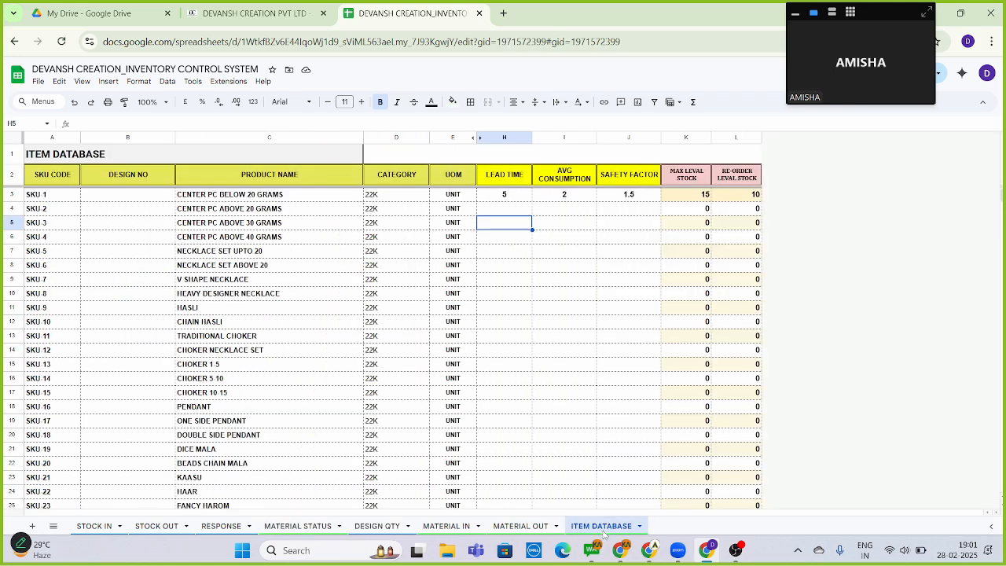
{"action": "left_click", "coordinate": [292, 532]}
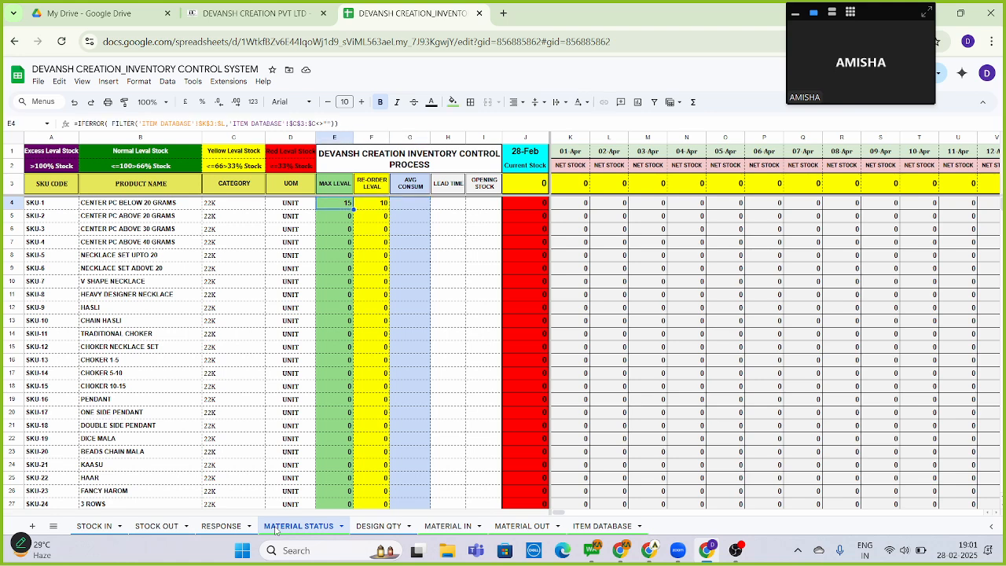
{"action": "key", "text": "Return"}
{"action": "key", "text": "ctrl+a"}
{"action": "key", "text": "ctrl+c"}
{"action": "key", "text": "Right"}
{"action": "key", "text": "Escape"}
{"action": "key", "text": "Right"}
{"action": "key", "text": "Right"}
{"action": "key", "text": "Return"}
{"action": "key", "text": "ctrl+v"}
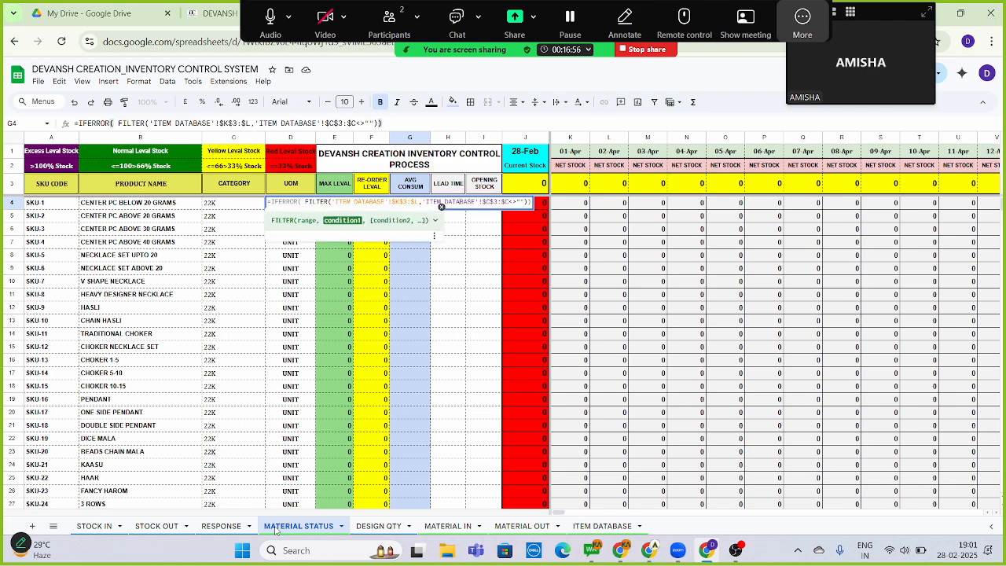
Change the FILTER range in G4's pasted formula to 'ITEM DATABASE'!$H$3:$I
{"action": "key", "text": "Left"}
{"action": "key", "text": "Left"}
{"action": "key", "text": "Left"}
{"action": "key", "text": "Left"}
{"action": "key", "text": "Left"}
{"action": "key", "text": "BackSpace"}
{"action": "type", "text": "H"}
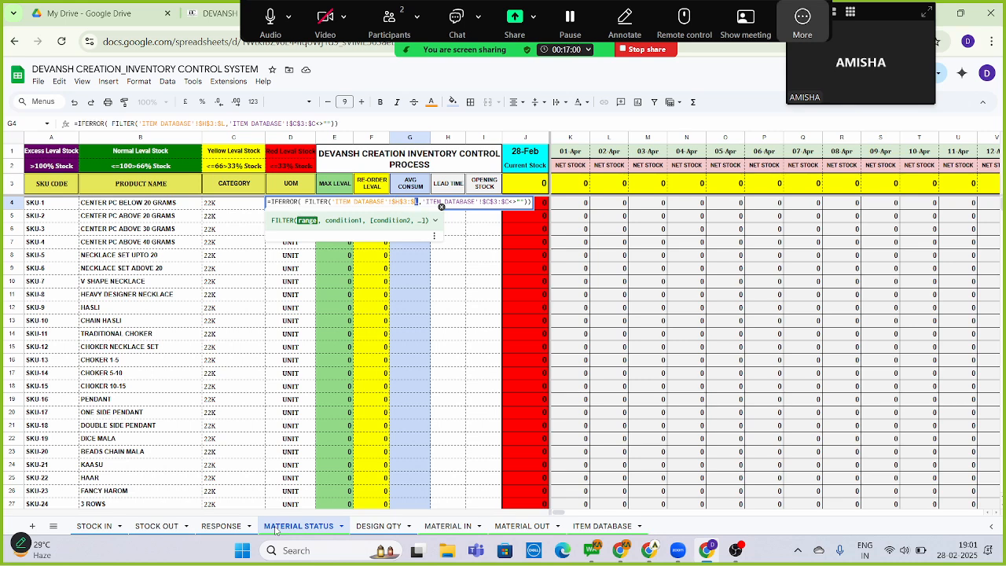
{"action": "key", "text": "Return"}
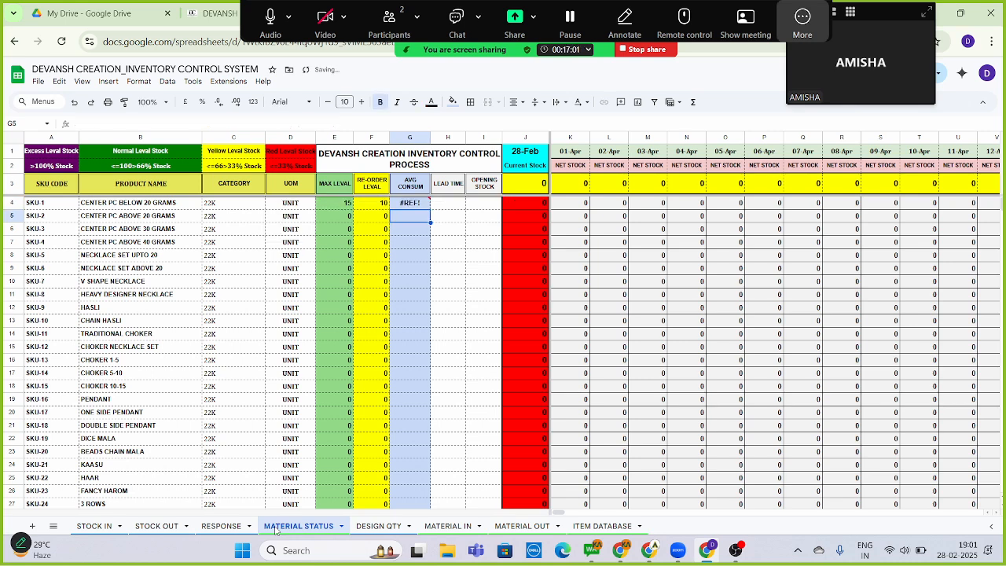
Hide the floating meeting controls and check SKU-1's average consumption cell
{"action": "left_click", "coordinate": [802, 21]}
{"action": "left_click", "coordinate": [817, 128]}
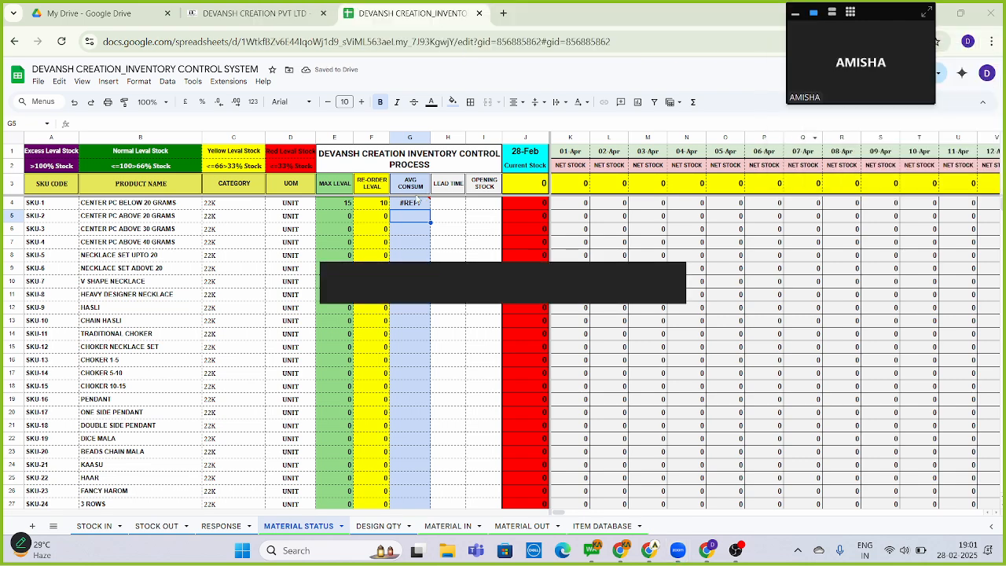
{"action": "left_click", "coordinate": [414, 204]}
{"action": "left_click", "coordinate": [410, 243]}
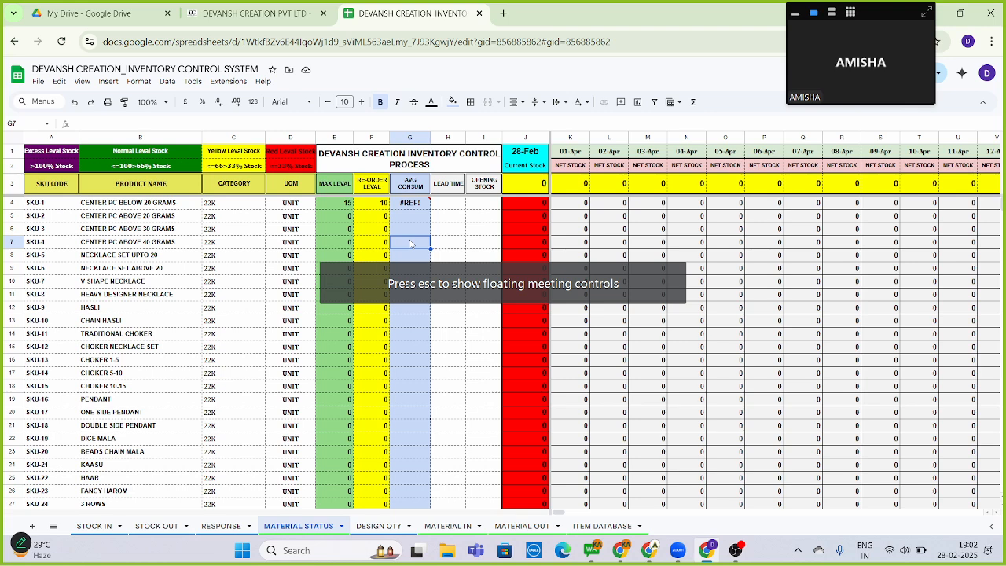
Clear the average consumption and lead time values in SKU-27's JAALI row
{"action": "key", "text": "Down"}
{"action": "key", "text": "Down"}
{"action": "key", "text": "Down"}
{"action": "key", "text": "Down"}
{"action": "key", "text": "Down"}
{"action": "key", "text": "Down"}
{"action": "key", "text": "Down"}
{"action": "key", "text": "Down"}
{"action": "key", "text": "Down"}
{"action": "key", "text": "Down"}
{"action": "key", "text": "Down"}
{"action": "key", "text": "Down"}
{"action": "key", "text": "Down"}
{"action": "key", "text": "Down"}
{"action": "key", "text": "Down"}
{"action": "key", "text": "Down"}
{"action": "key", "text": "Down"}
{"action": "key", "text": "Down"}
{"action": "key", "text": "Down"}
{"action": "key", "text": "Down"}
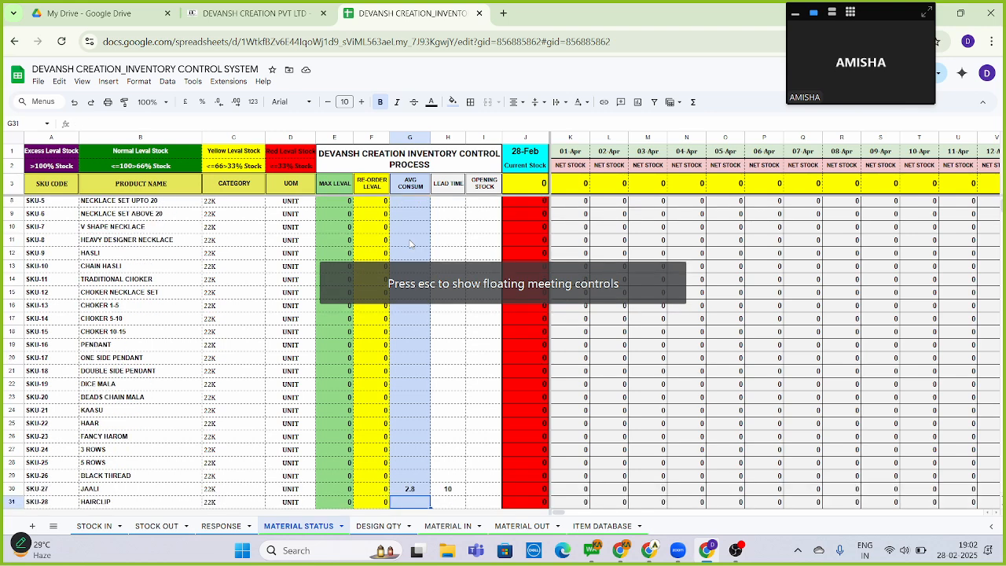
{"action": "key", "text": "Up"}
{"action": "key", "text": "Delete"}
{"action": "key", "text": "Right"}
{"action": "key", "text": "Delete"}
{"action": "key", "text": "Left"}
{"action": "key", "text": "ctrl+Down"}
{"action": "key", "text": "ctrl+Up"}
{"action": "key", "text": "Down"}
{"action": "key", "text": "Up"}
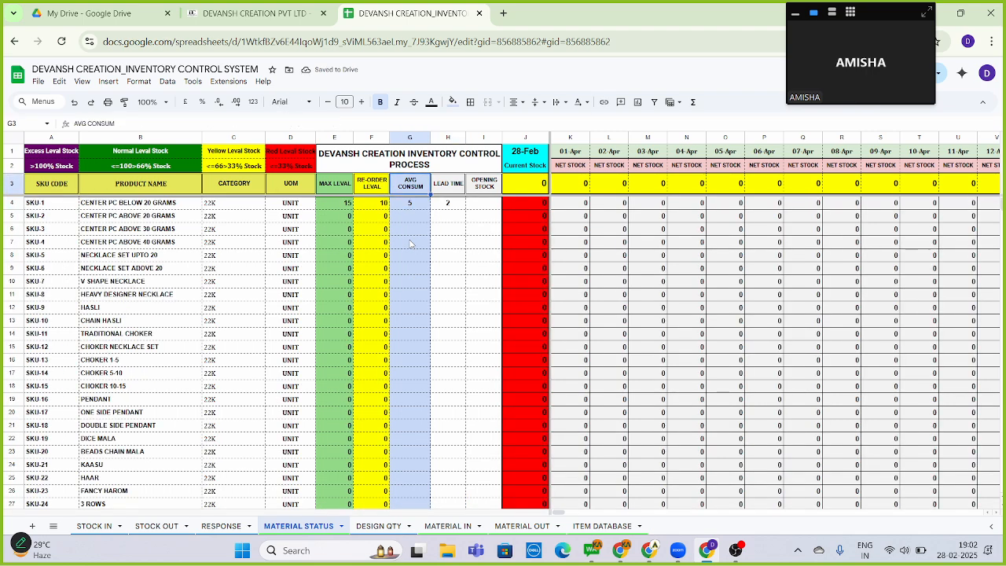
Check SKU-1's average consumption and lead time cells and look down the opening stock column
{"action": "key", "text": "Up"}
{"action": "key", "text": "Right"}
{"action": "key", "text": "Down"}
{"action": "key", "text": "Left"}
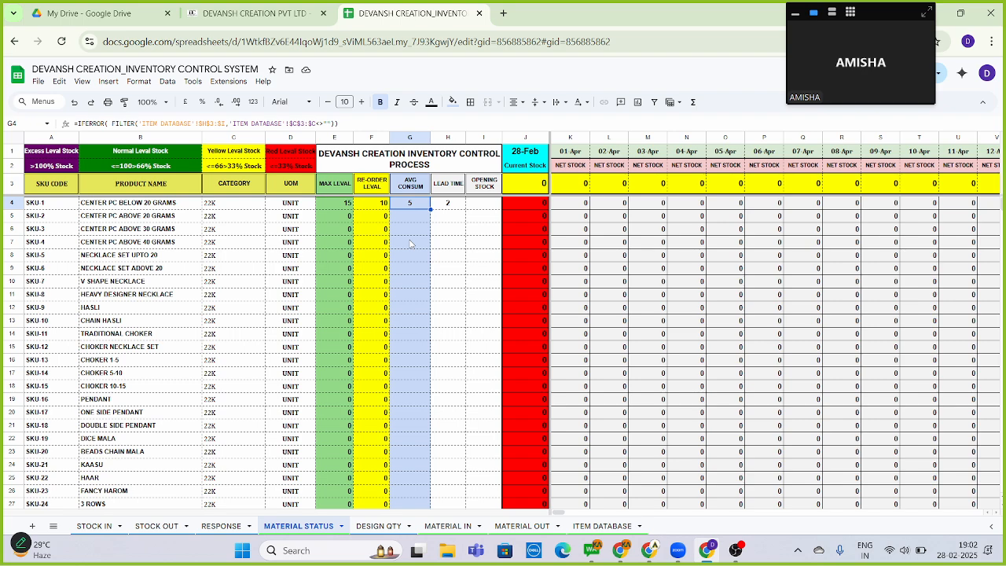
{"action": "key", "text": "Right"}
{"action": "key", "text": "Right"}
{"action": "key", "text": "Up"}
{"action": "key", "text": "Down"}
{"action": "key", "text": "Down"}
{"action": "key", "text": "Down"}
{"action": "key", "text": "Down"}
{"action": "key", "text": "Down"}
{"action": "key", "text": "Down"}
{"action": "key", "text": "Down"}
{"action": "key", "text": "Down"}
{"action": "key", "text": "Down"}
{"action": "key", "text": "Down"}
{"action": "key", "text": "Down"}
{"action": "key", "text": "Down"}
{"action": "key", "text": "Down"}
{"action": "key", "text": "Down"}
{"action": "key", "text": "Down"}
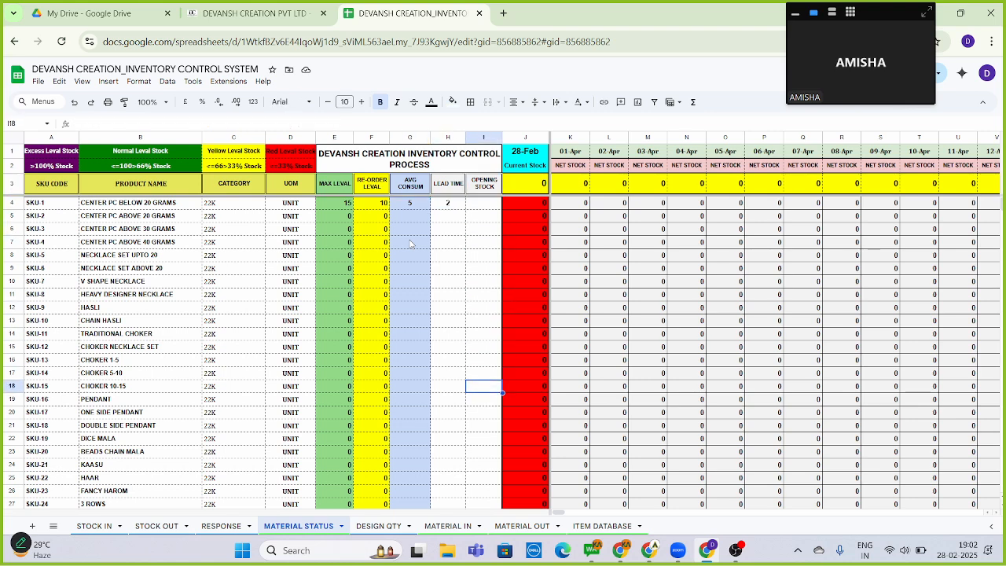
Review SKU-1's row again from max level across to opening stock
{"action": "key", "text": "ctrl+Up"}
{"action": "key", "text": "Down"}
{"action": "key", "text": "Left"}
{"action": "key", "text": "Left"}
{"action": "key", "text": "Left"}
{"action": "key", "text": "Left"}
{"action": "key", "text": "Left"}
{"action": "key", "text": "Left"}
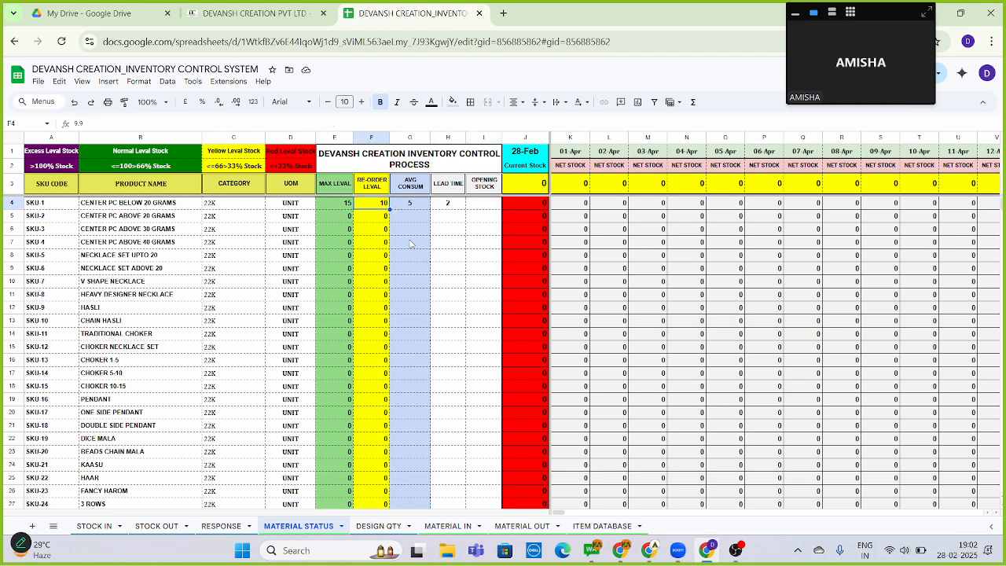
{"action": "key", "text": "Left"}
{"action": "key", "text": "Right"}
{"action": "key", "text": "Right"}
{"action": "key", "text": "Right"}
{"action": "key", "text": "Right"}
{"action": "key", "text": "Right"}
{"action": "key", "text": "Right"}
{"action": "key", "text": "Right"}
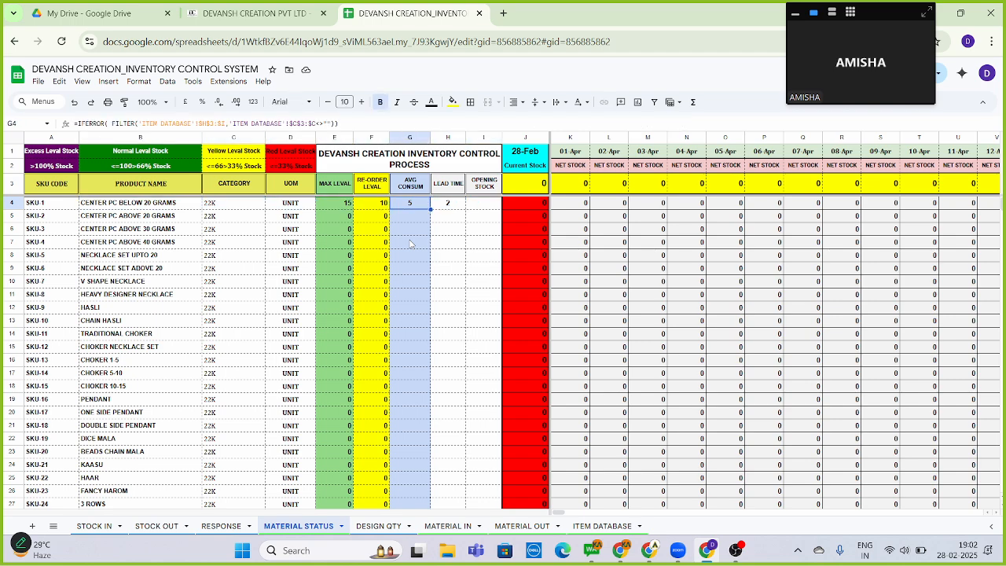
Enter opening stock values of 15, 20, 25 and 30 for SKU-1 through SKU-4
{"action": "type", "text": "15"}
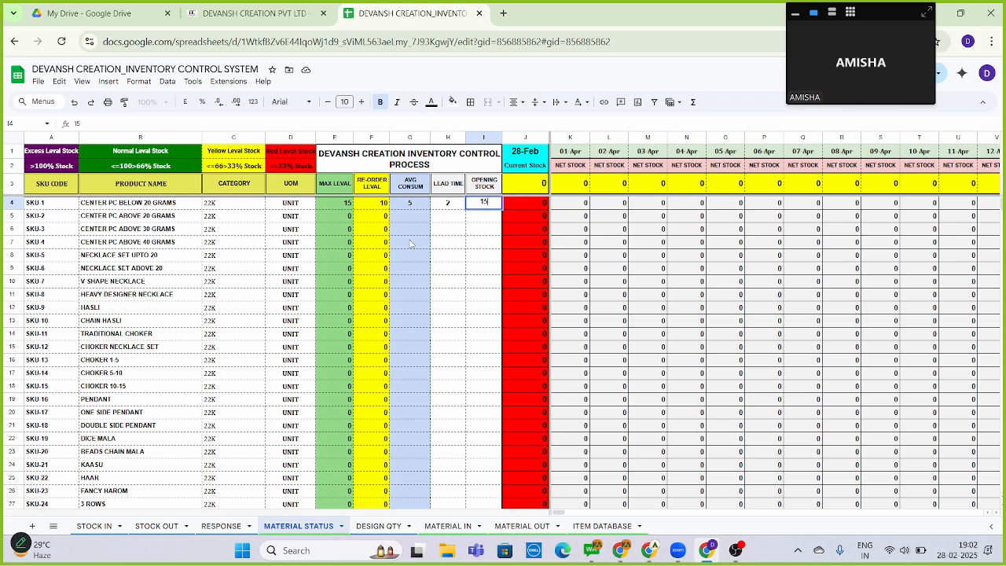
{"action": "key", "text": "Return"}
{"action": "type", "text": "20"}
{"action": "key", "text": "Return"}
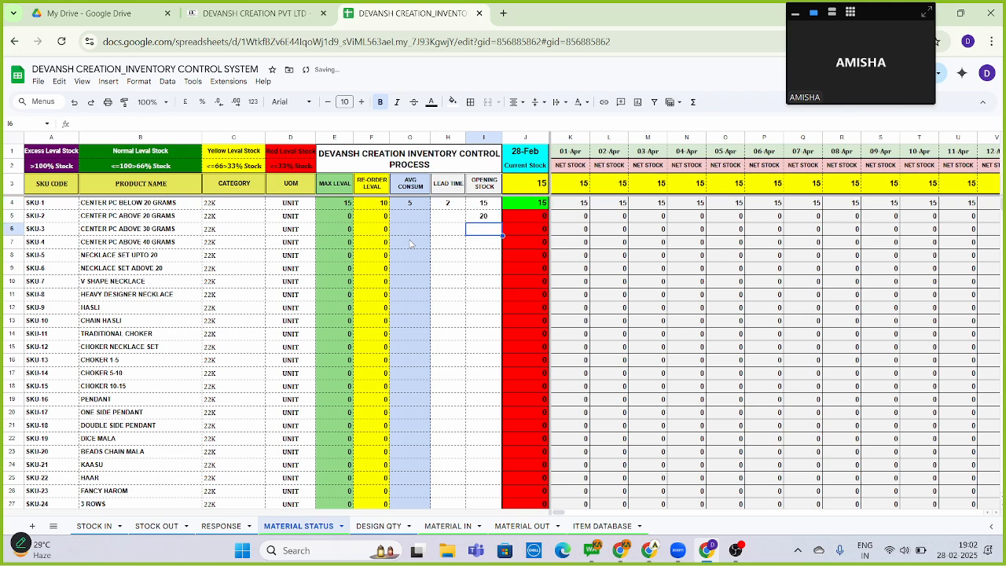
{"action": "type", "text": "25"}
{"action": "key", "text": "Return"}
{"action": "type", "text": "30"}
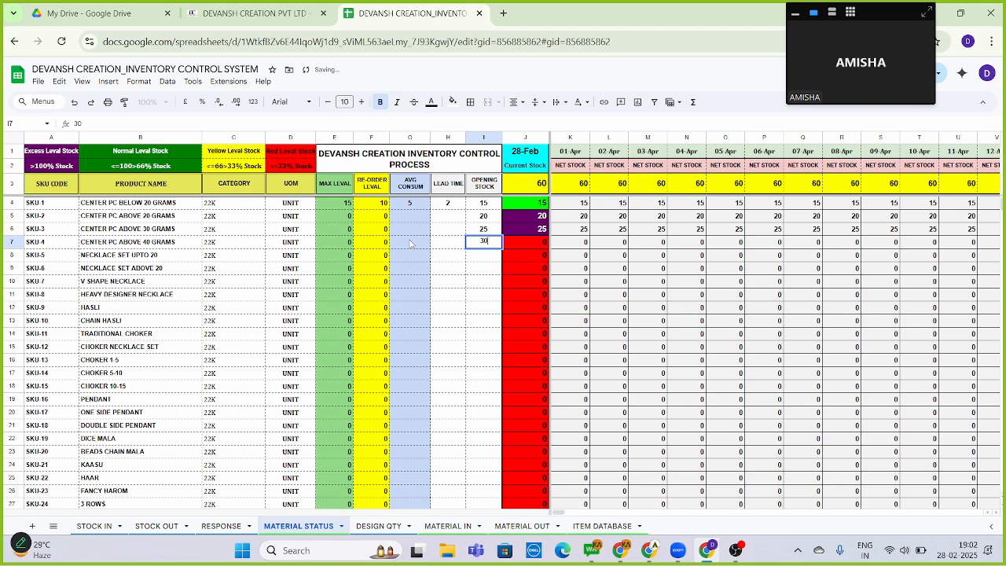
{"action": "key", "text": "Return"}
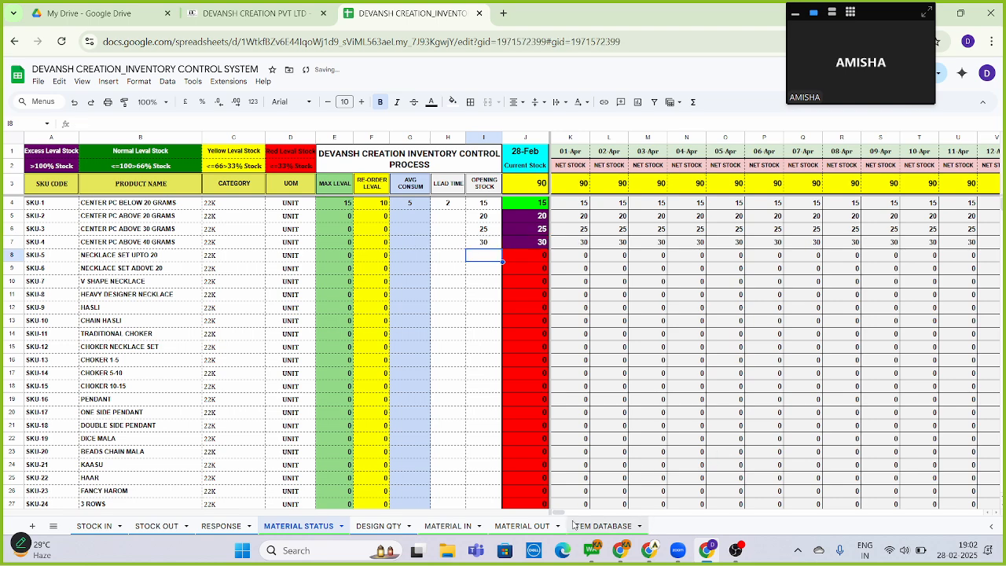
Check the product rows on the ITEM DATABASE sheet and return to SKU-1's opening stock on MATERIAL STATUS
{"action": "left_click", "coordinate": [602, 525]}
{"action": "left_click", "coordinate": [297, 526]}
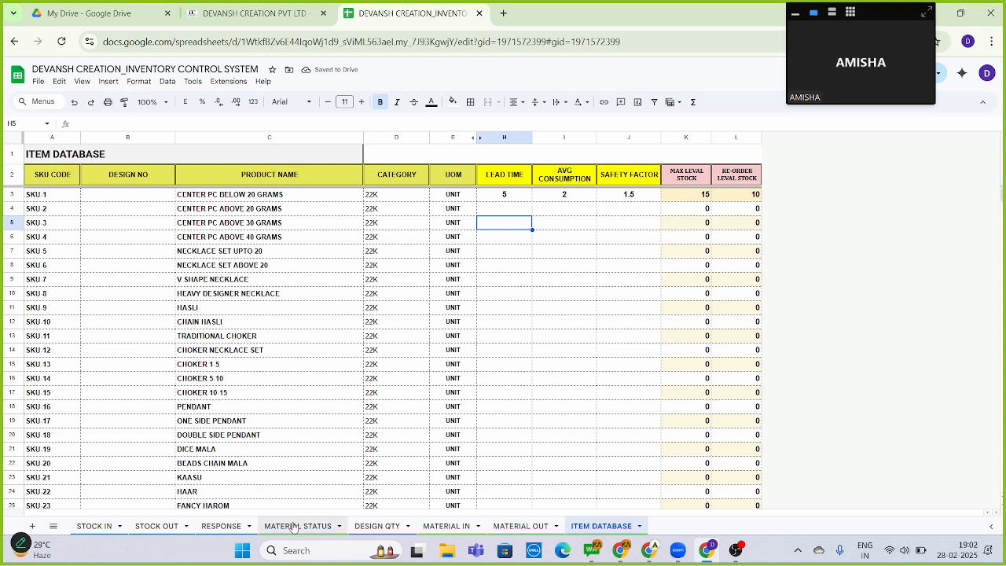
{"action": "left_click", "coordinate": [472, 287]}
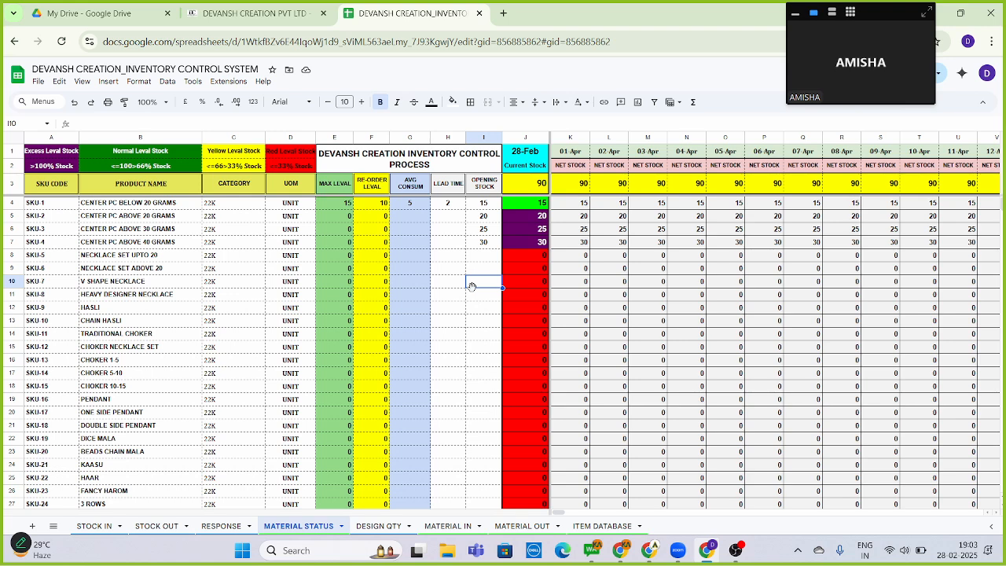
{"action": "key", "text": "Up"}
{"action": "key", "text": "Up"}
{"action": "key", "text": "Up"}
{"action": "key", "text": "Up"}
{"action": "key", "text": "Up"}
{"action": "key", "text": "Up"}
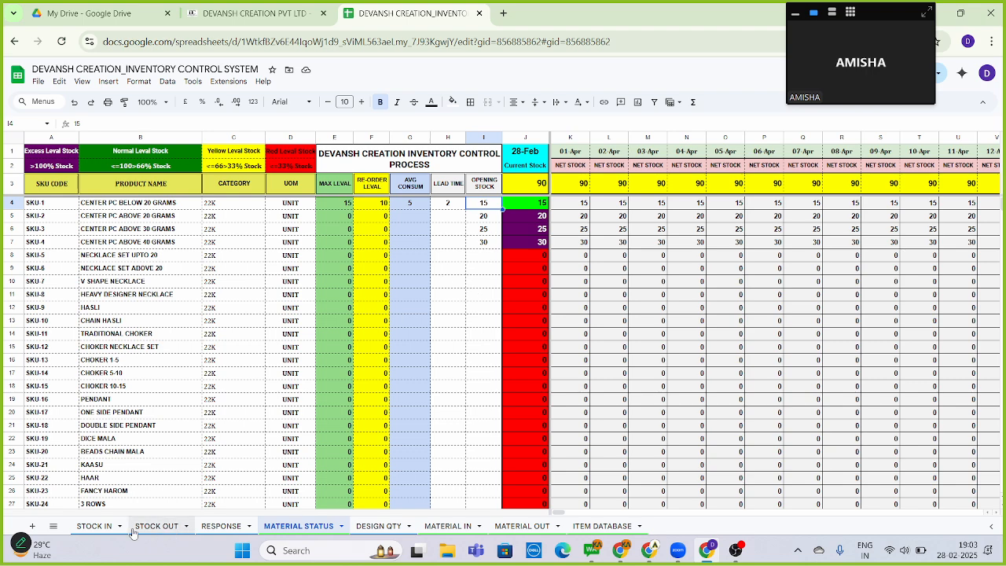
Review the STOCK IN and STOCK OUT entry sheets and return to the MATERIAL STATUS sheet
{"action": "left_click", "coordinate": [93, 528]}
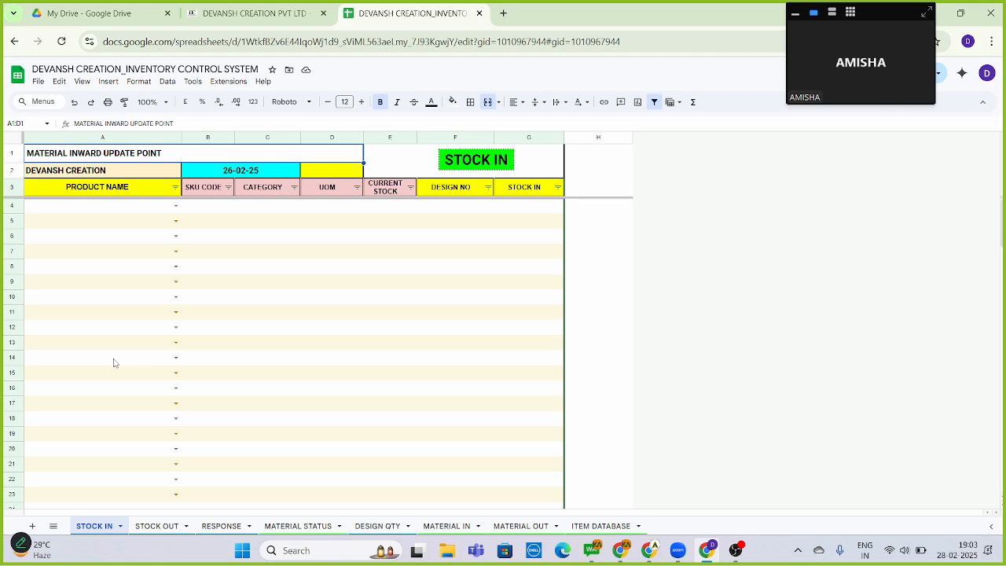
{"action": "left_click", "coordinate": [157, 525]}
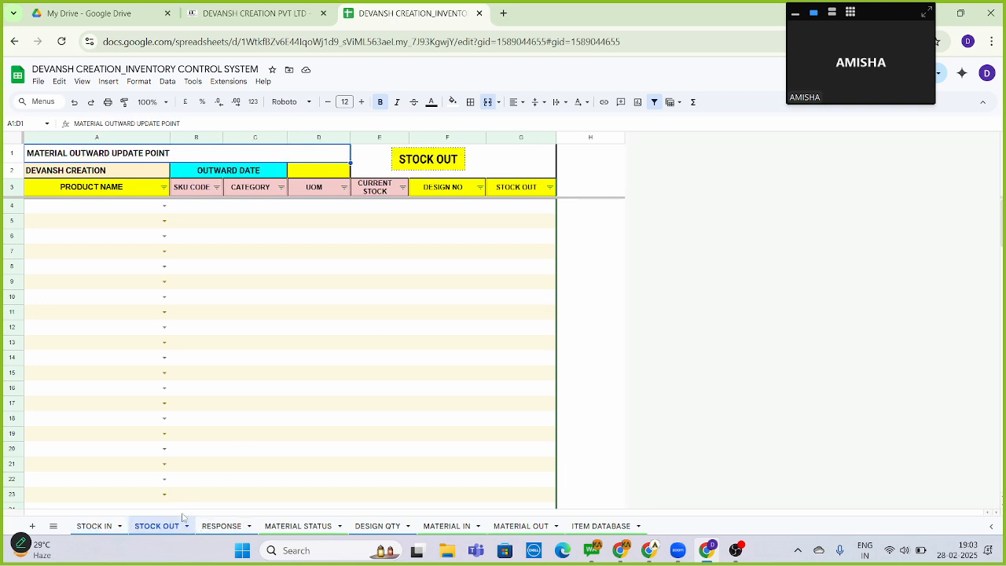
{"action": "left_click", "coordinate": [297, 526]}
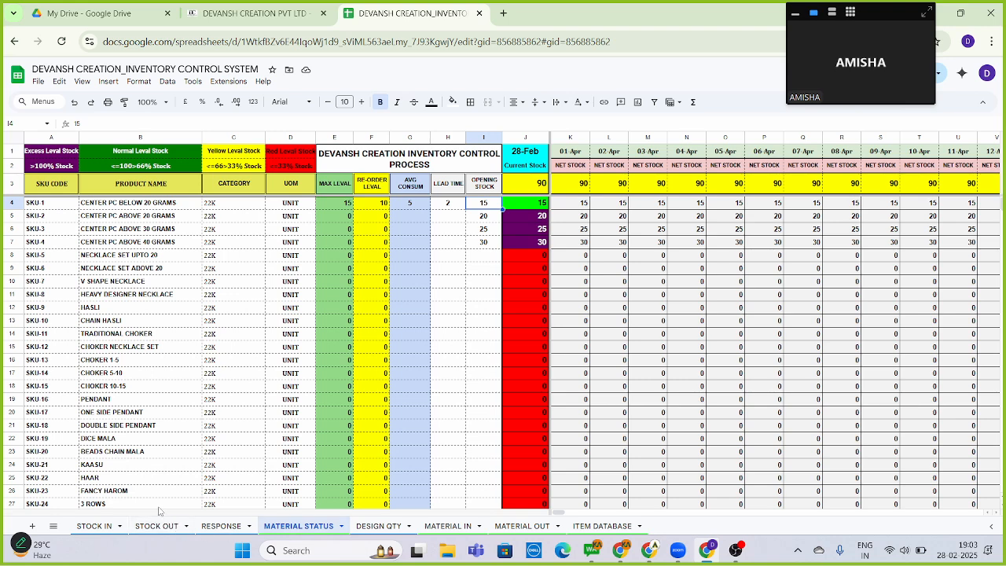
Look across SKU-4's row from product name to current stock and highlight SKU-3's product name, category and unit
{"action": "left_click", "coordinate": [168, 243]}
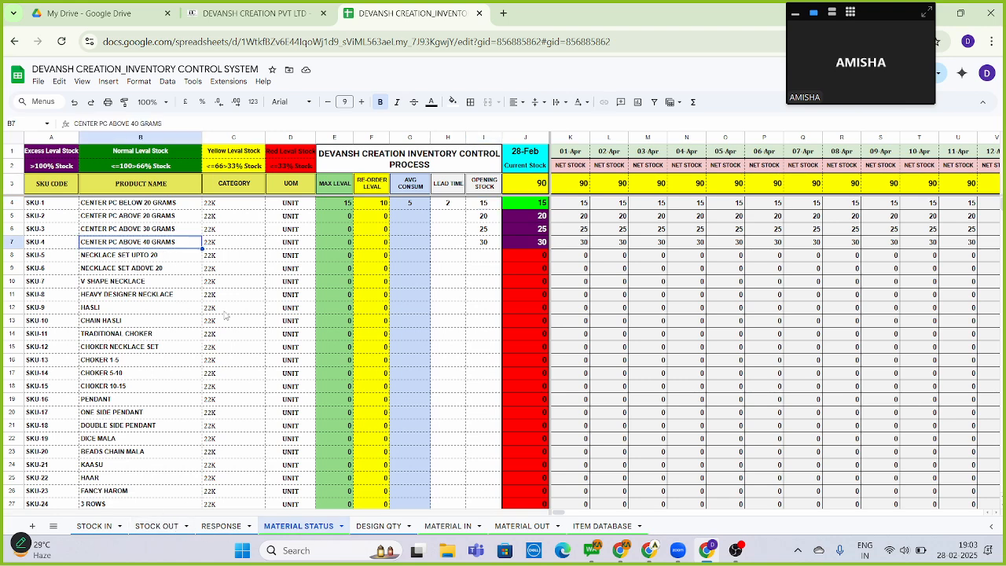
{"action": "key", "text": "Right"}
{"action": "key", "text": "Right"}
{"action": "key", "text": "Right"}
{"action": "key", "text": "Right"}
{"action": "key", "text": "Right"}
{"action": "key", "text": "Right"}
{"action": "key", "text": "Right"}
{"action": "key", "text": "Right"}
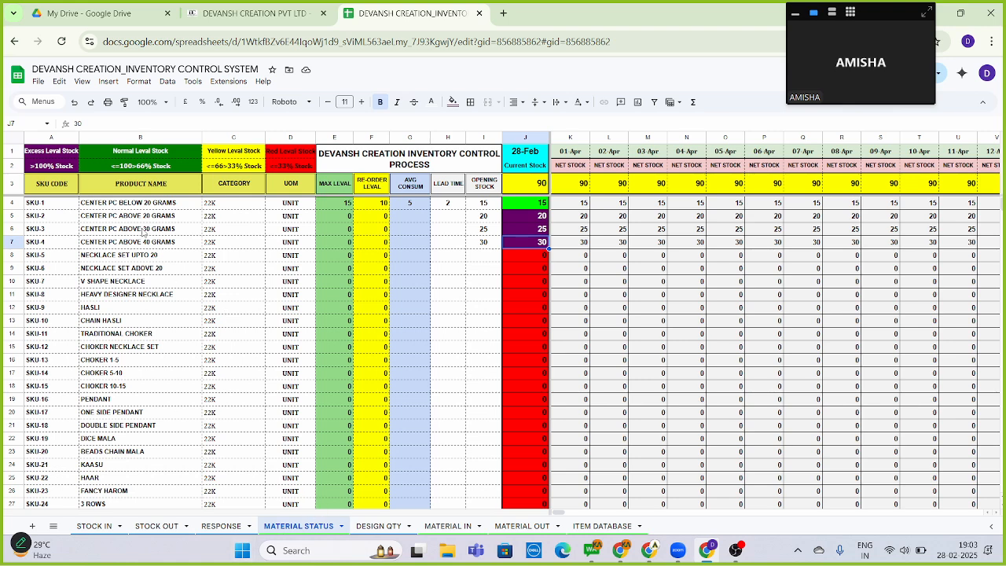
{"action": "left_click_drag", "start_coordinate": [143, 232], "coordinate": [280, 236]}
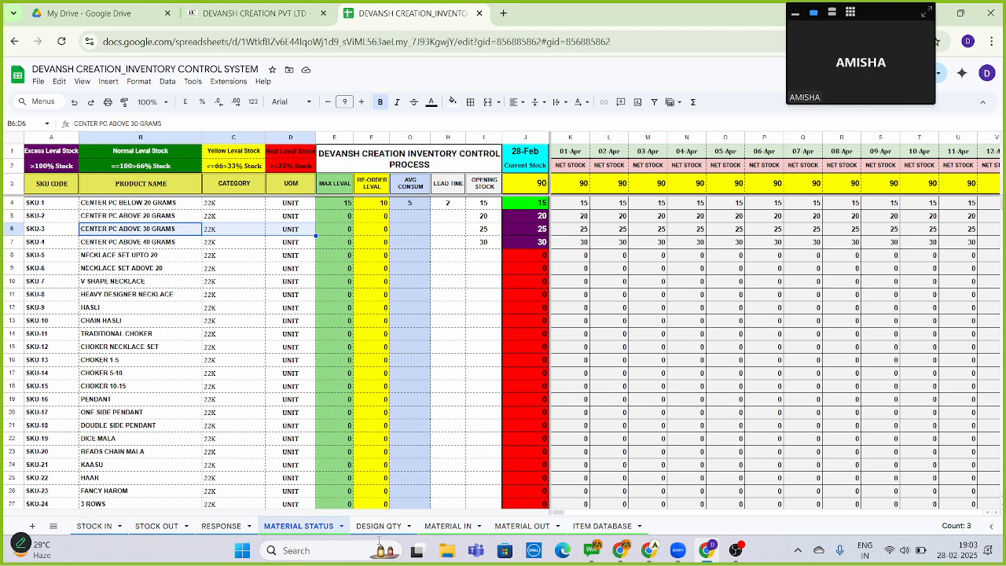
Examine the design number and net stock quantity columns and the SKU product selector on the DESIGN QTY sheet
{"action": "left_click", "coordinate": [378, 525]}
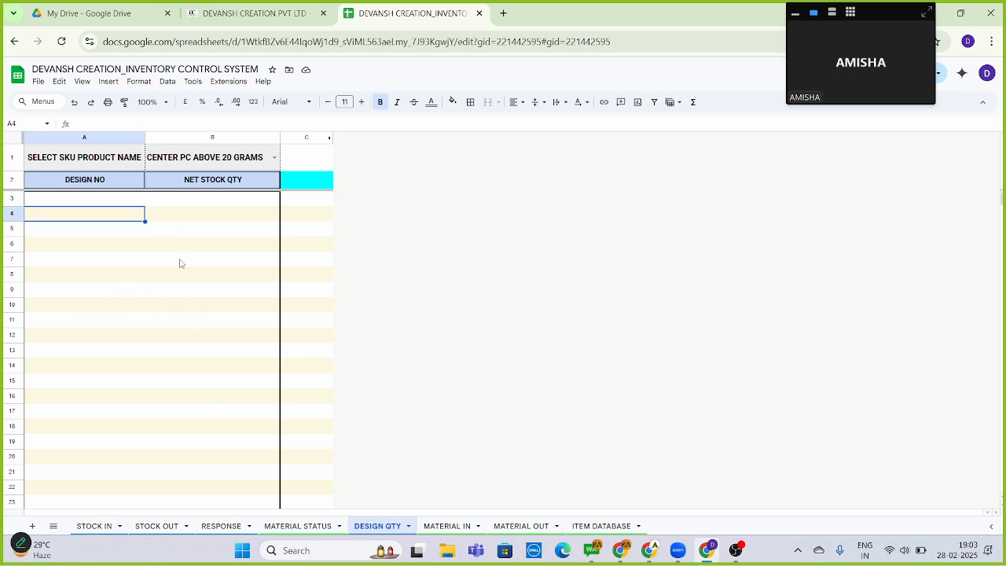
{"action": "left_click", "coordinate": [292, 526]}
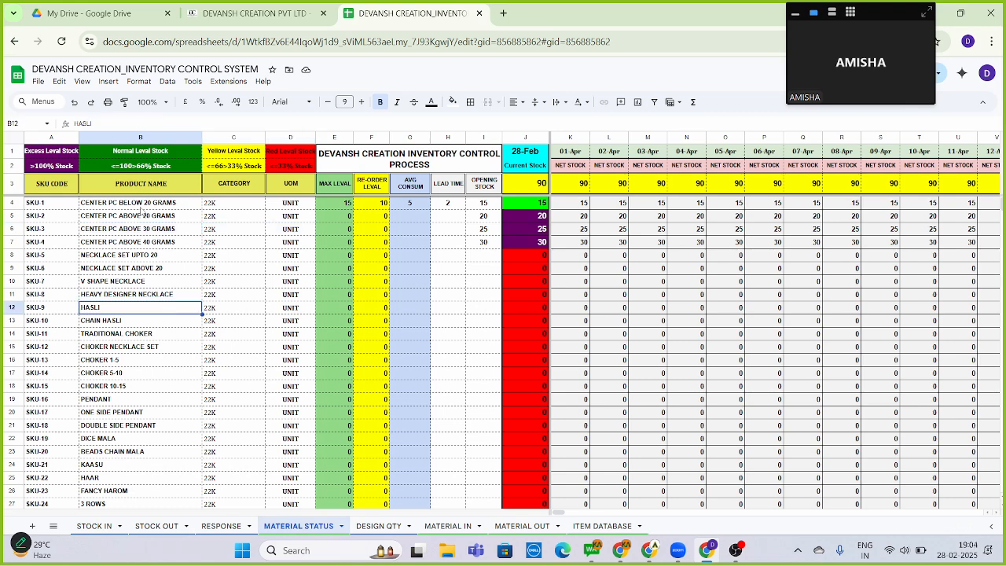
{"action": "left_click", "coordinate": [142, 209]}
{"action": "left_click", "coordinate": [377, 525]}
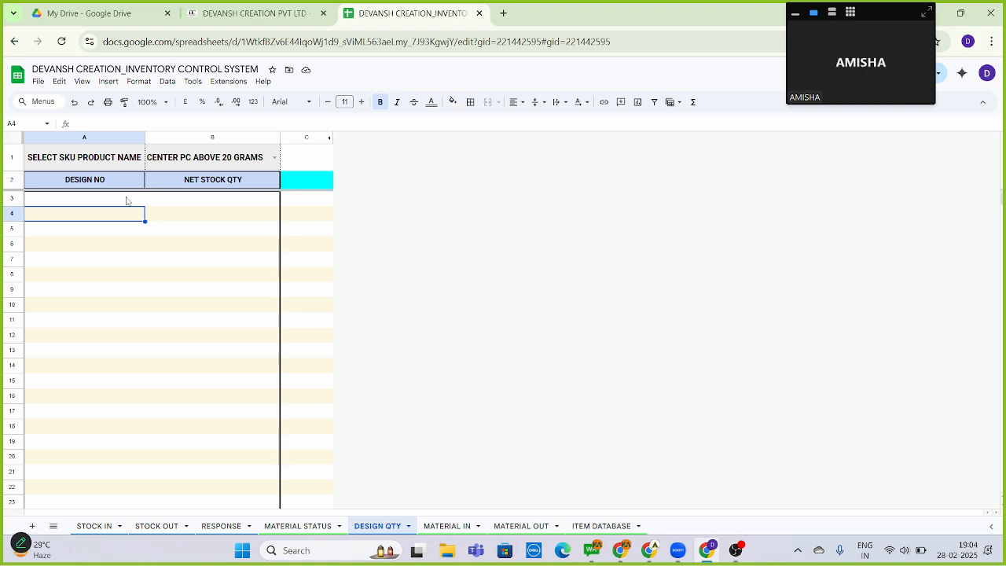
{"action": "left_click_drag", "start_coordinate": [97, 203], "coordinate": [94, 396]}
{"action": "left_click_drag", "start_coordinate": [209, 202], "coordinate": [208, 398]}
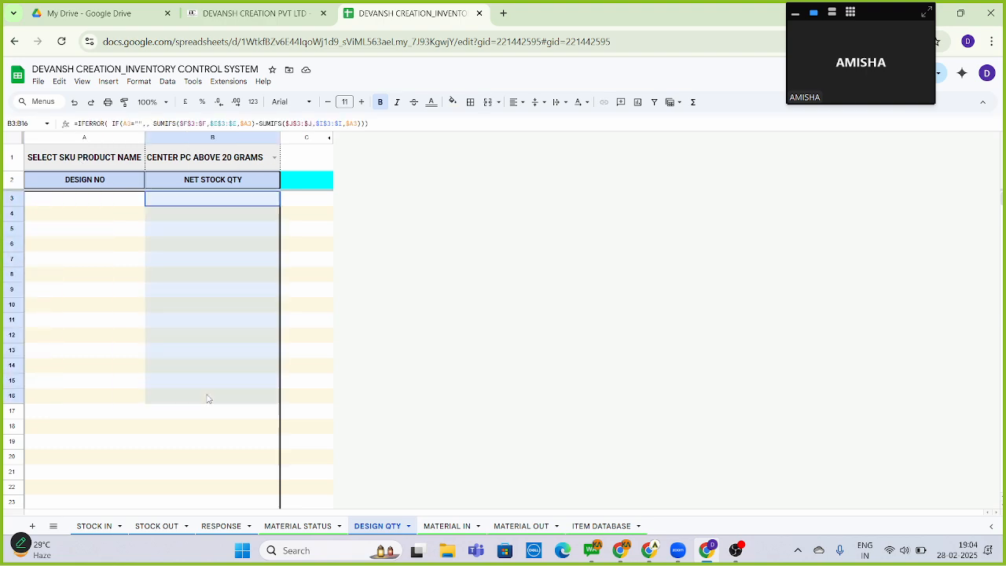
{"action": "key", "text": "Up"}
{"action": "key", "text": "Down"}
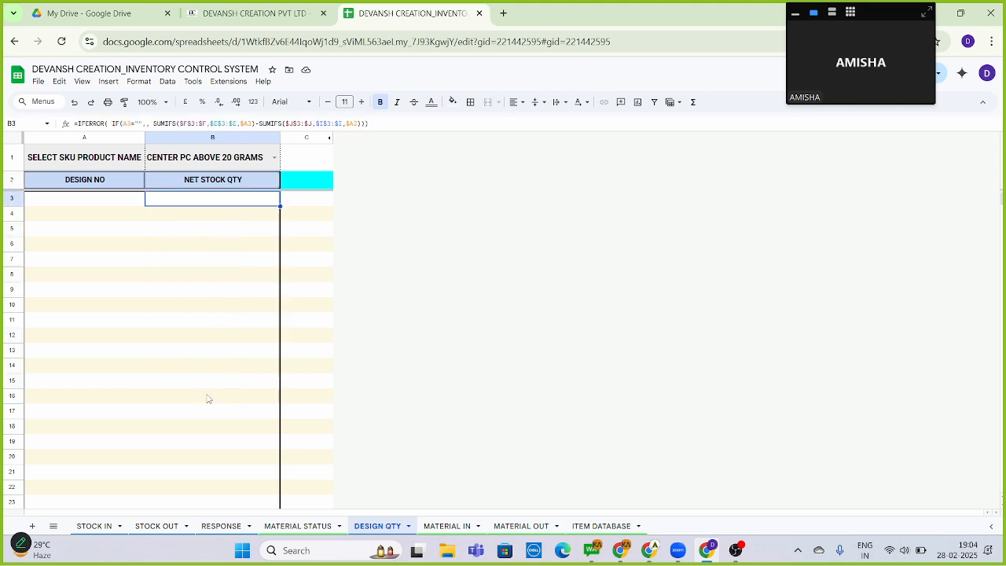
{"action": "key", "text": "Left"}
{"action": "key", "text": "Up"}
{"action": "key", "text": "Up"}
{"action": "key", "text": "Right"}
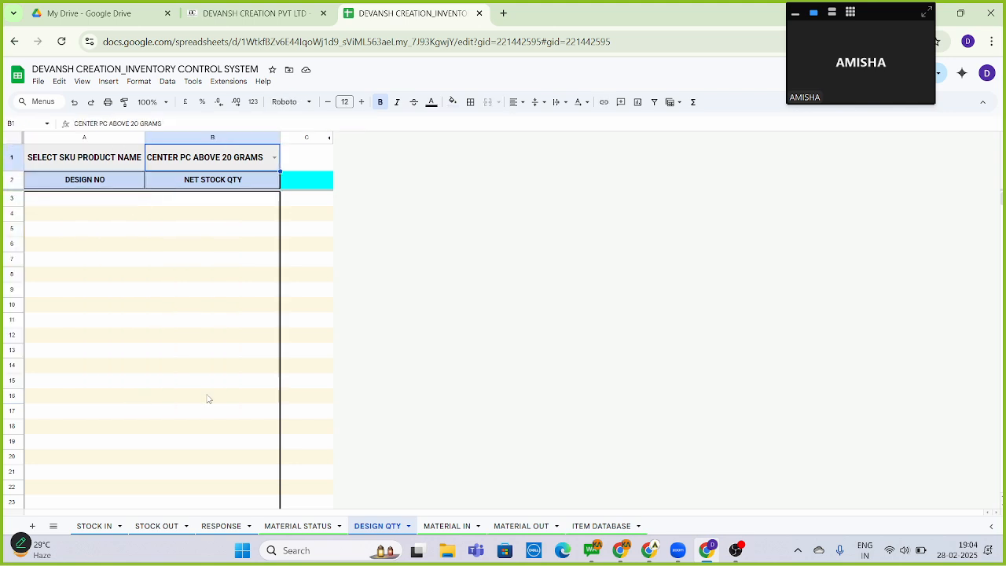
Examine the design number columns on the STOCK IN and STOCK OUT sheets and the material inward data on RESPONSE
{"action": "left_click", "coordinate": [88, 527]}
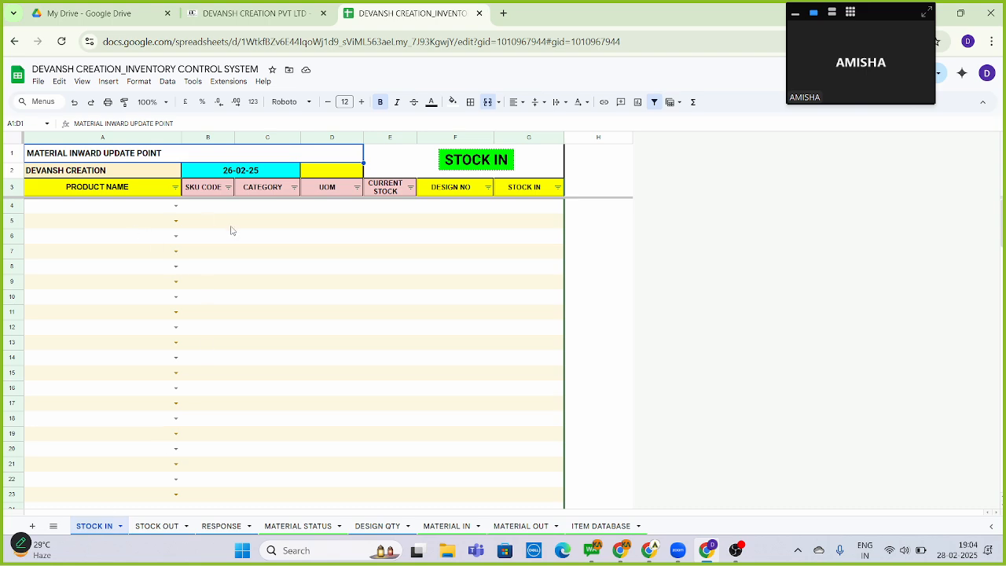
{"action": "left_click_drag", "start_coordinate": [462, 207], "coordinate": [456, 300]}
{"action": "left_click", "coordinate": [157, 526]}
{"action": "left_click_drag", "start_coordinate": [448, 215], "coordinate": [445, 359]}
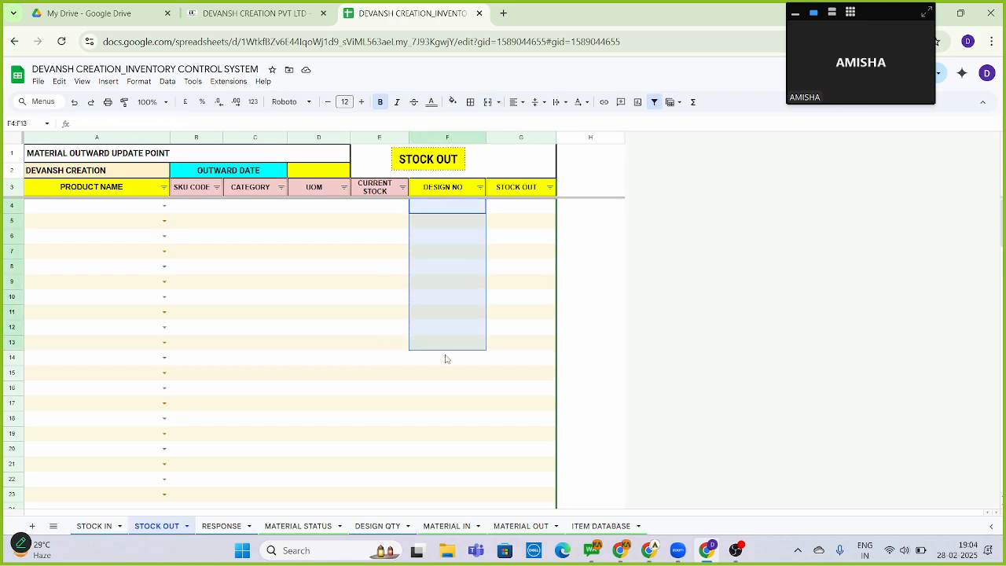
{"action": "left_click", "coordinate": [218, 527]}
{"action": "left_click_drag", "start_coordinate": [73, 191], "coordinate": [375, 319]}
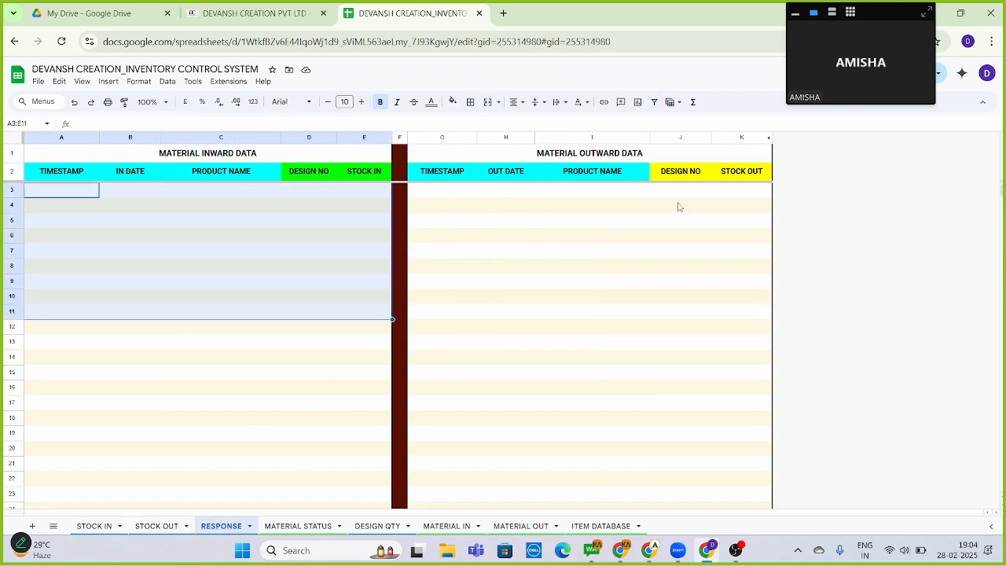
Look across SKU-2's row on the MATERIAL STATUS sheet from its unit to opening stock, ending on SKU-1's opening stock
{"action": "left_click", "coordinate": [284, 530]}
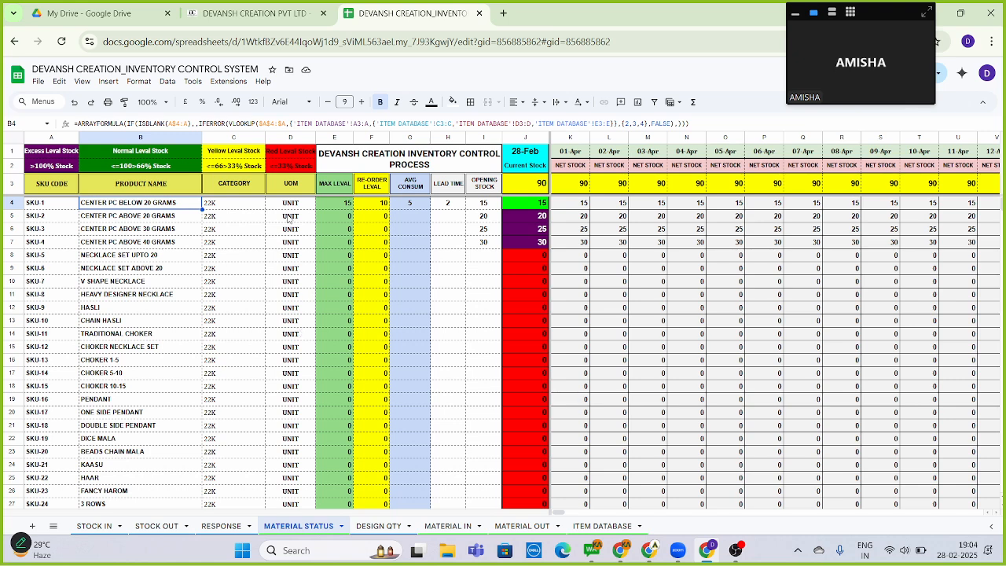
{"action": "left_click", "coordinate": [287, 217]}
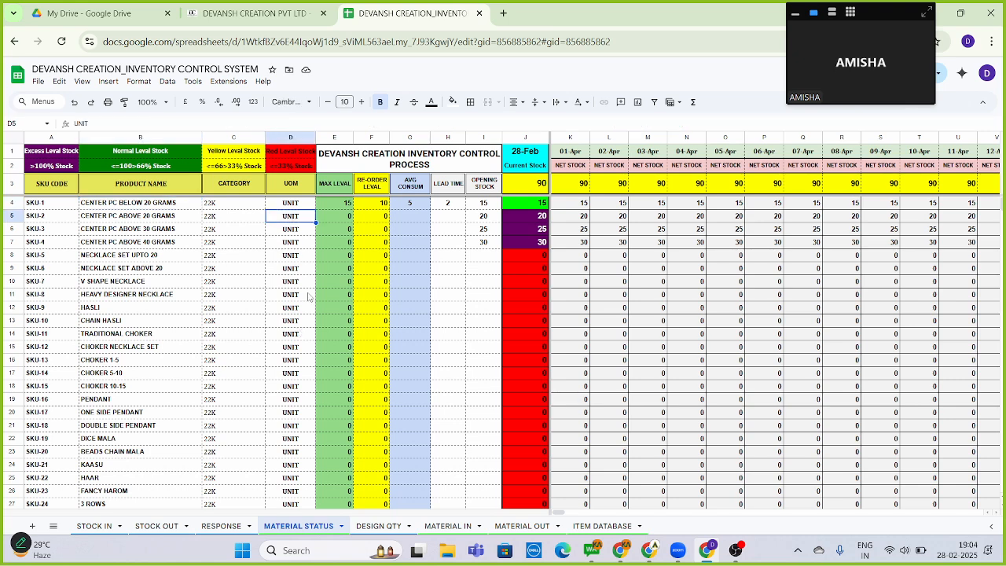
{"action": "key", "text": "Right"}
{"action": "key", "text": "Right"}
{"action": "key", "text": "Right"}
{"action": "key", "text": "Right"}
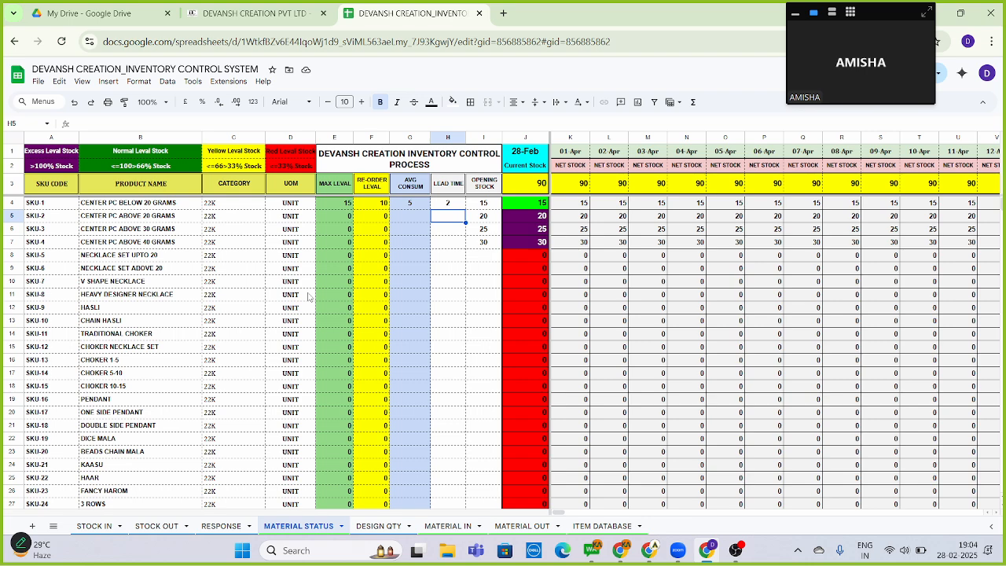
{"action": "key", "text": "Right"}
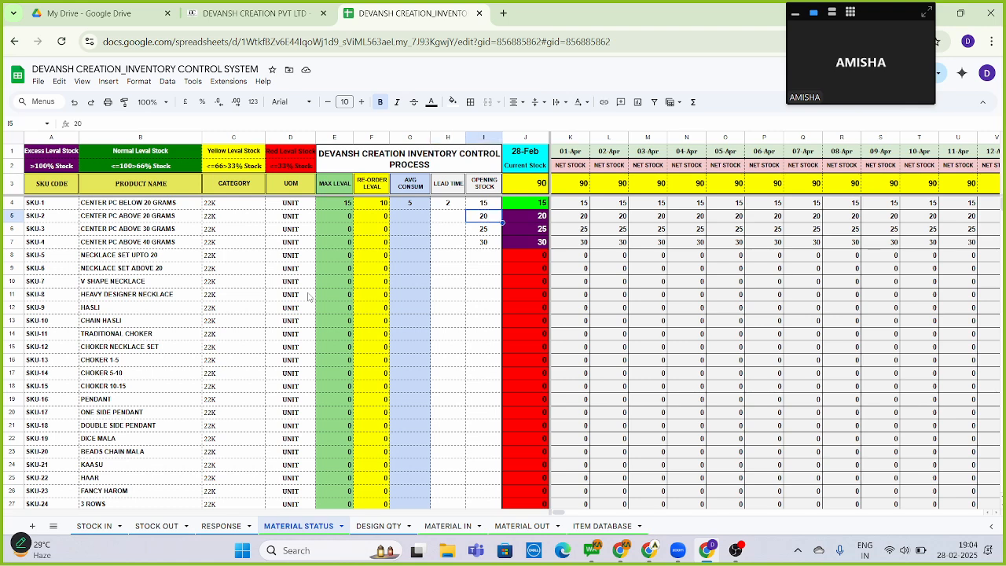
{"action": "key", "text": "Up"}
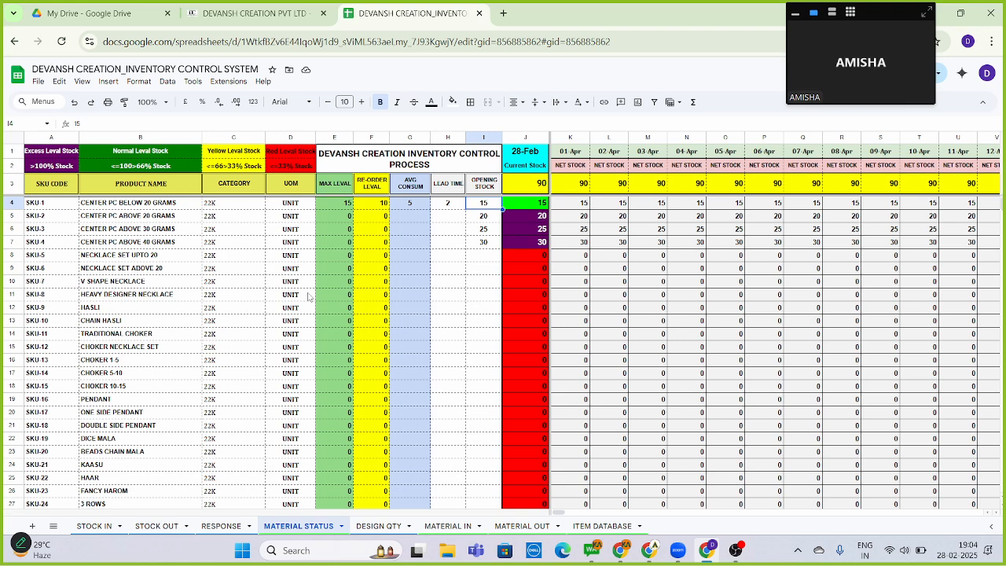
On the STOCK IN sheet, enter product CENTER PC ABOVE 20 GRAMS with design number 12345 and stock in quantity 20
{"action": "left_click", "coordinate": [94, 526]}
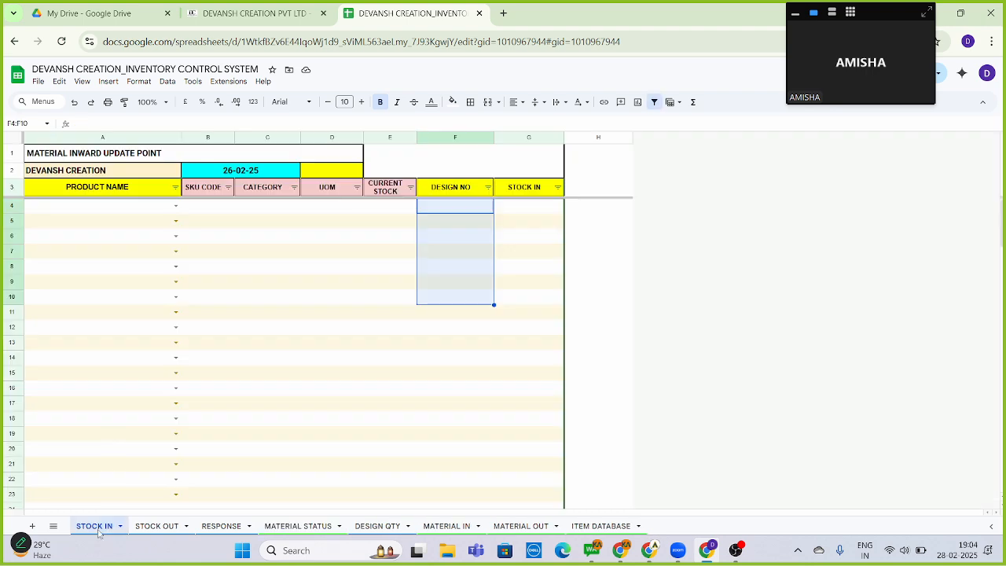
{"action": "left_click", "coordinate": [175, 206]}
{"action": "left_click", "coordinate": [102, 235]}
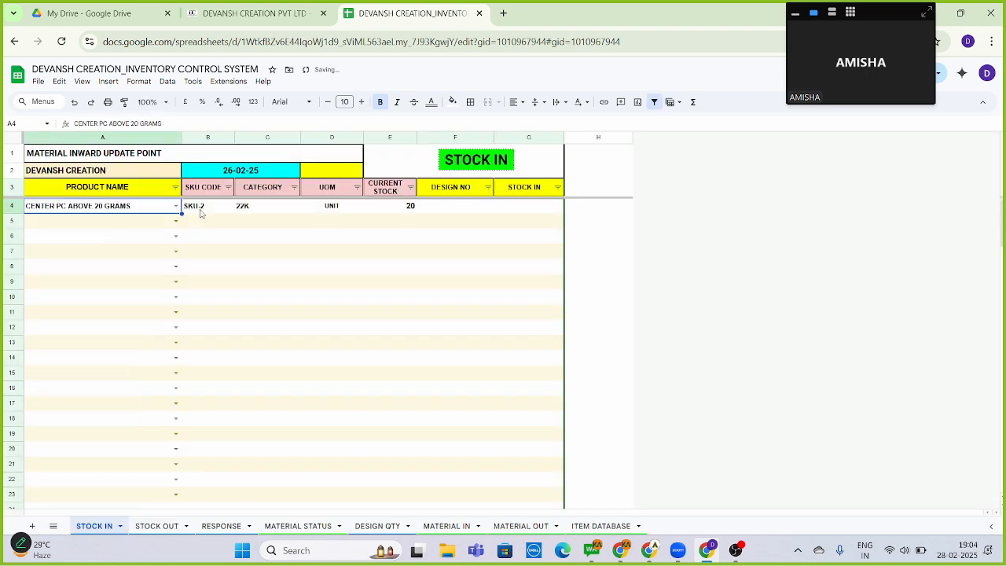
{"action": "left_click", "coordinate": [457, 207]}
{"action": "type", "text": "12345"}
{"action": "key", "text": "Return"}
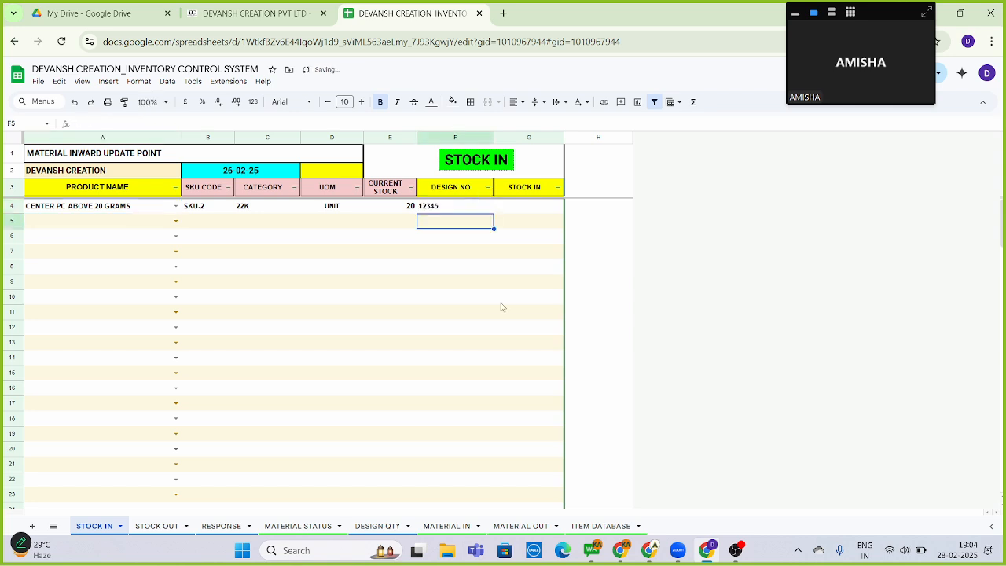
{"action": "key", "text": "Up"}
{"action": "key", "text": "Right"}
{"action": "type", "text": "20"}
{"action": "key", "text": "Return"}
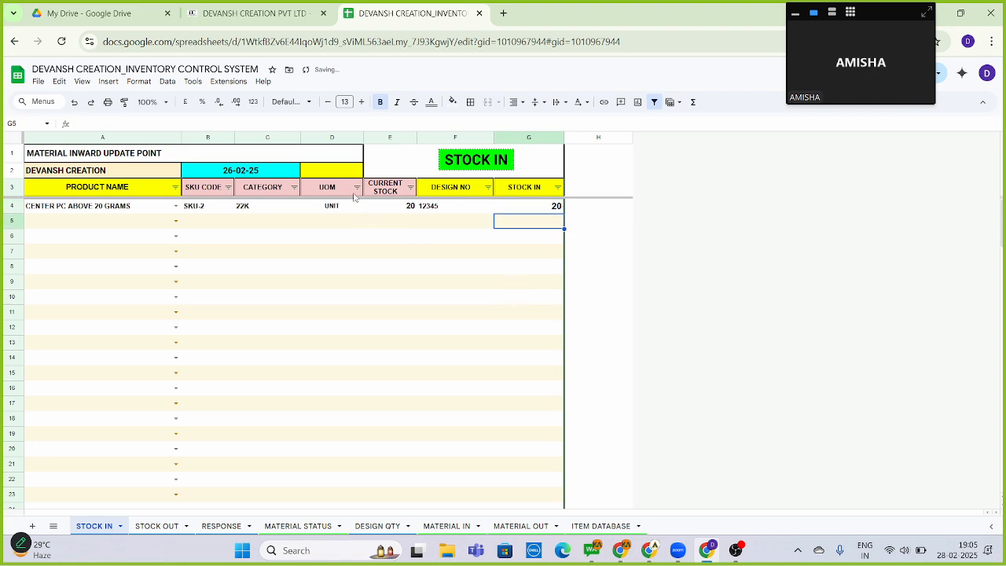
Set the inward entry's date to 28-02-2025
{"action": "double_click", "coordinate": [329, 171]}
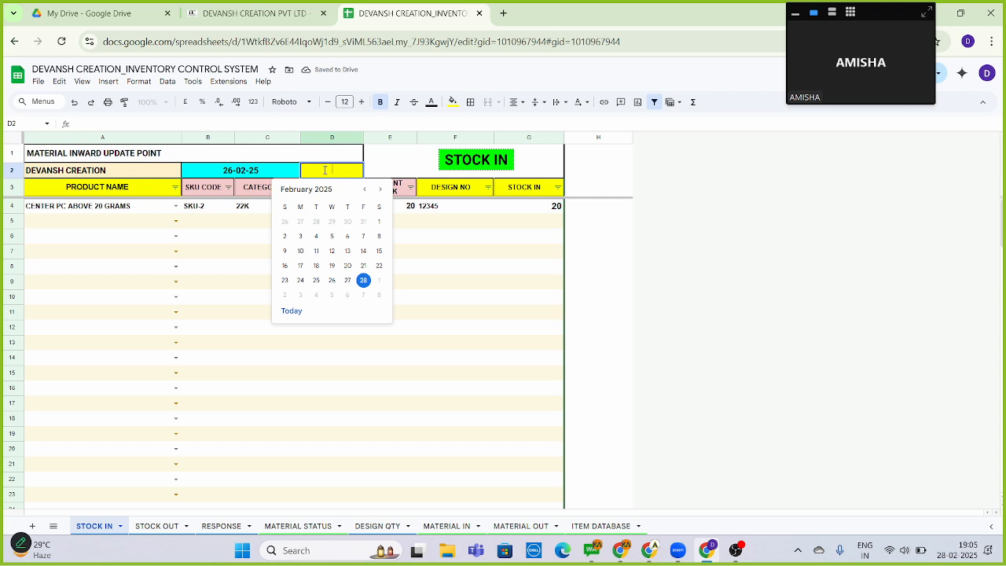
{"action": "left_click", "coordinate": [363, 280]}
{"action": "left_click", "coordinate": [112, 171]}
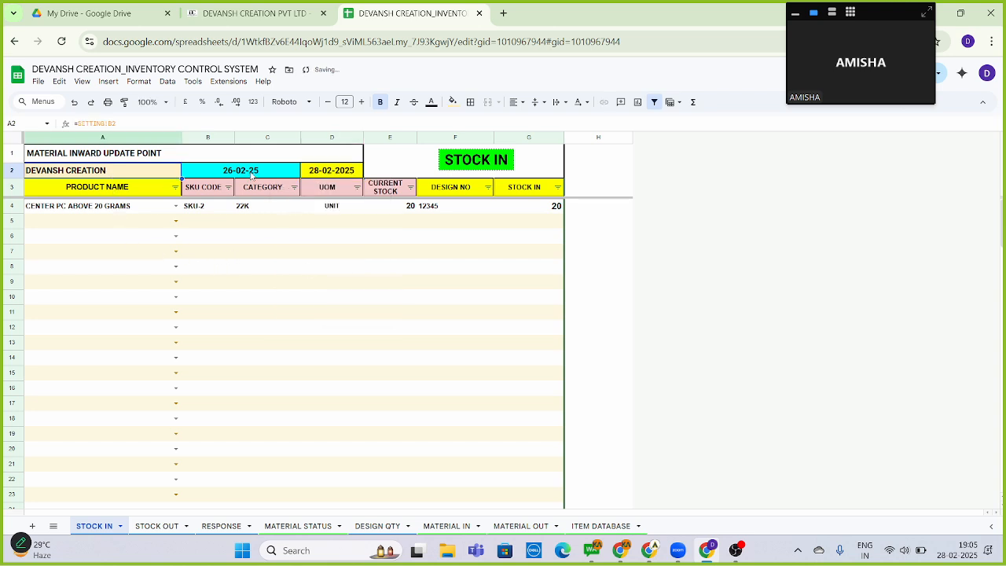
Check the date label on the STOCK OUT sheet and replace the STOCK IN sheet's 26-02-25 header cell with INWARD DATE
{"action": "left_click", "coordinate": [250, 176]}
{"action": "left_click", "coordinate": [162, 531]}
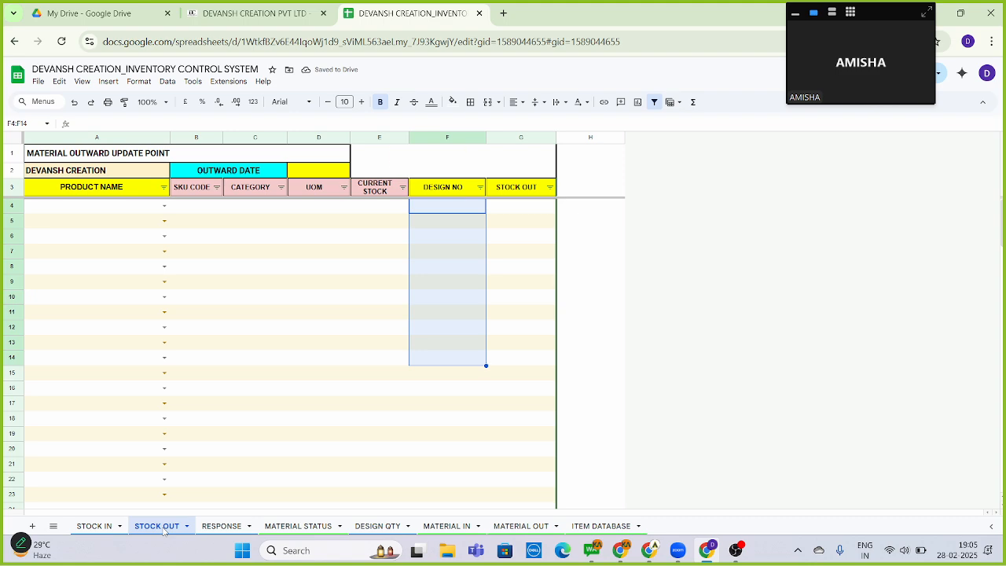
{"action": "left_click", "coordinate": [95, 525]}
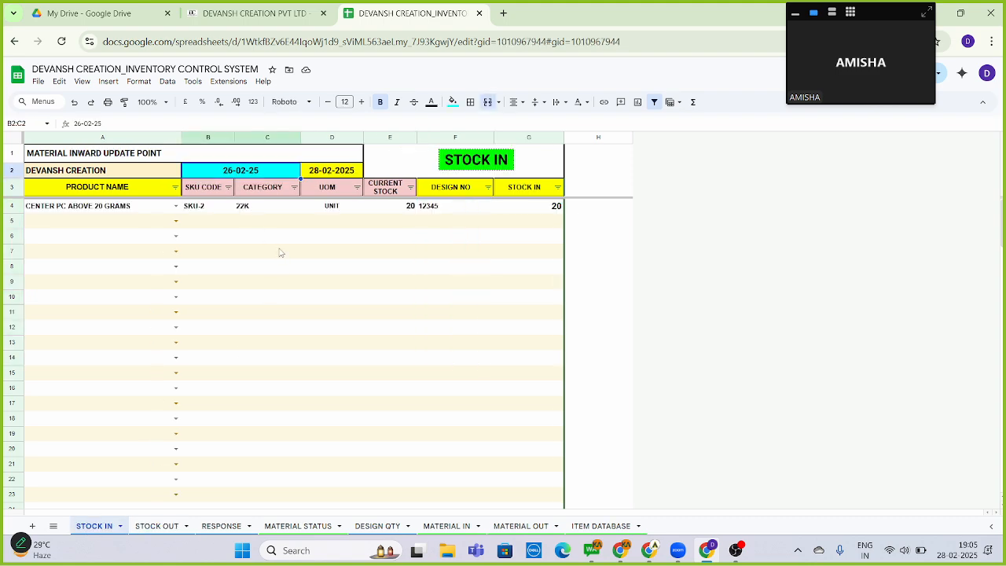
{"action": "type", "text": "INWA"}
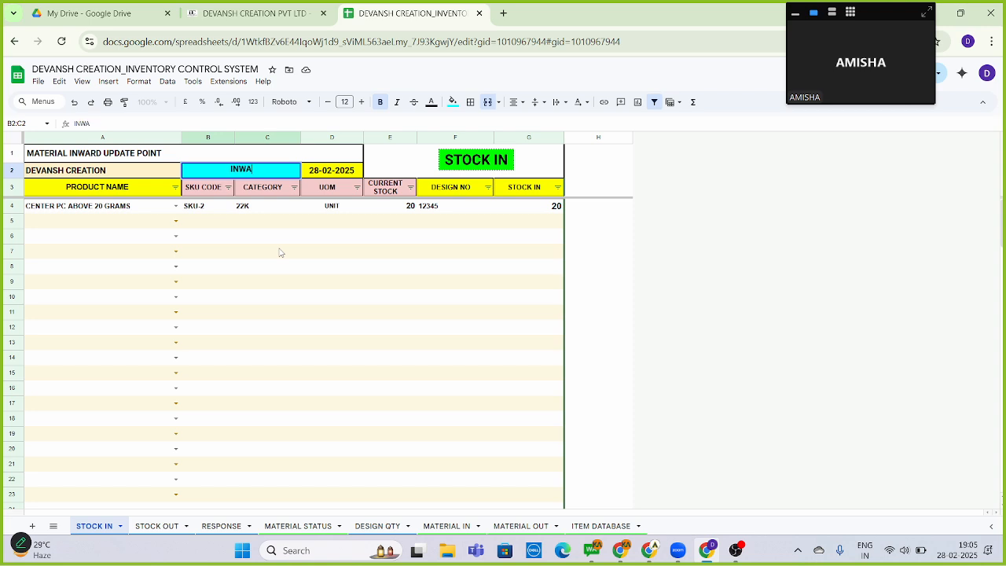
{"action": "type", "text": "RD DATE"}
{"action": "key", "text": "Return"}
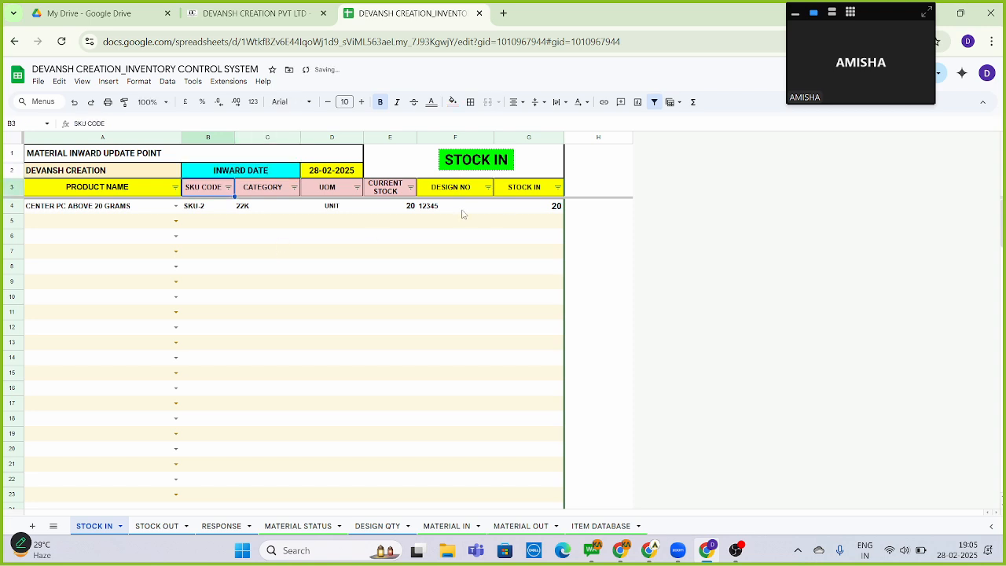
Submit the stock inward entry and check its design number in the material inward data on the RESPONSE sheet
{"action": "left_click", "coordinate": [475, 165]}
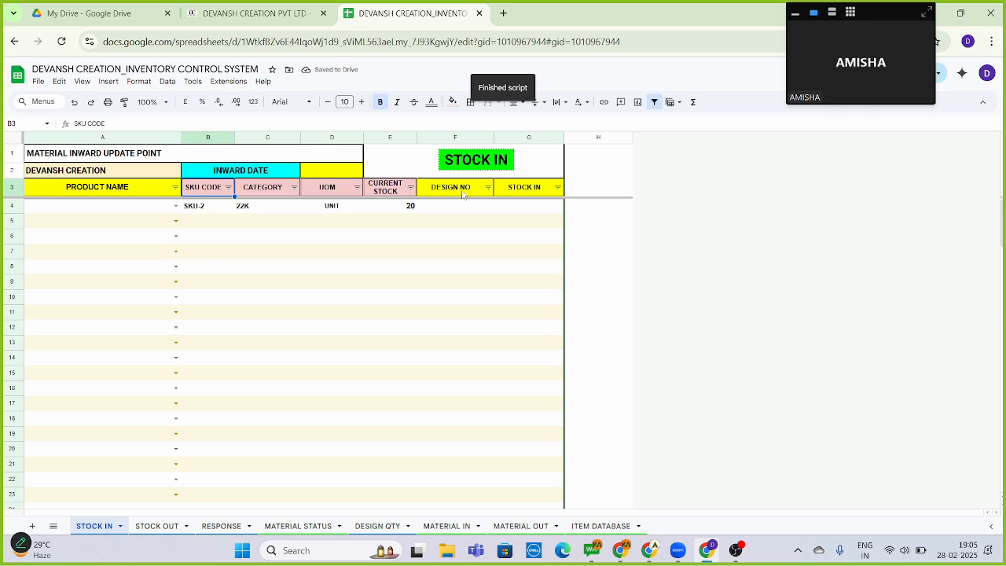
{"action": "left_click", "coordinate": [219, 528]}
{"action": "left_click", "coordinate": [303, 194]}
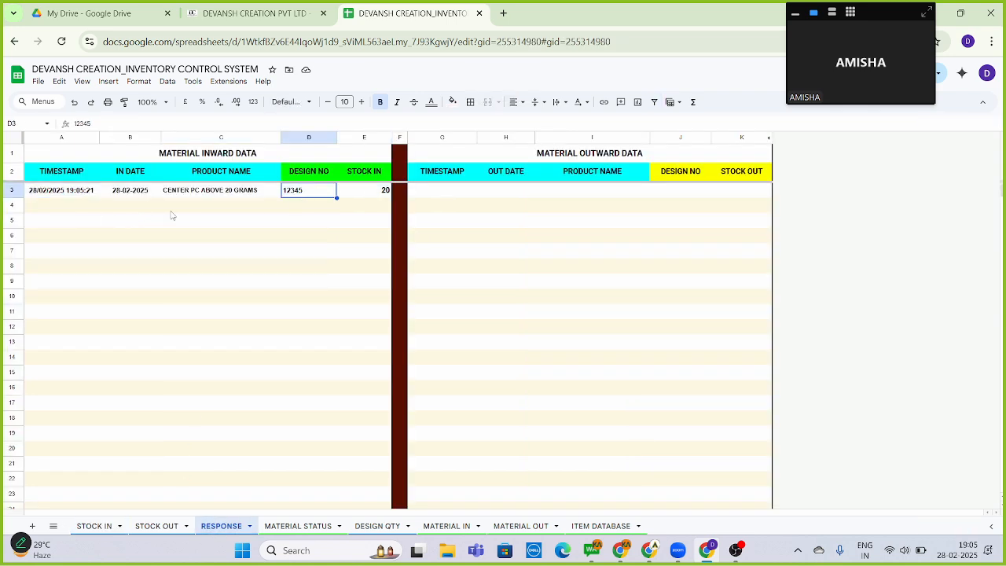
Examine SKU-1's current stock, 01-Apr net stock and opening stock cells on the MATERIAL STATUS sheet
{"action": "left_click", "coordinate": [304, 532]}
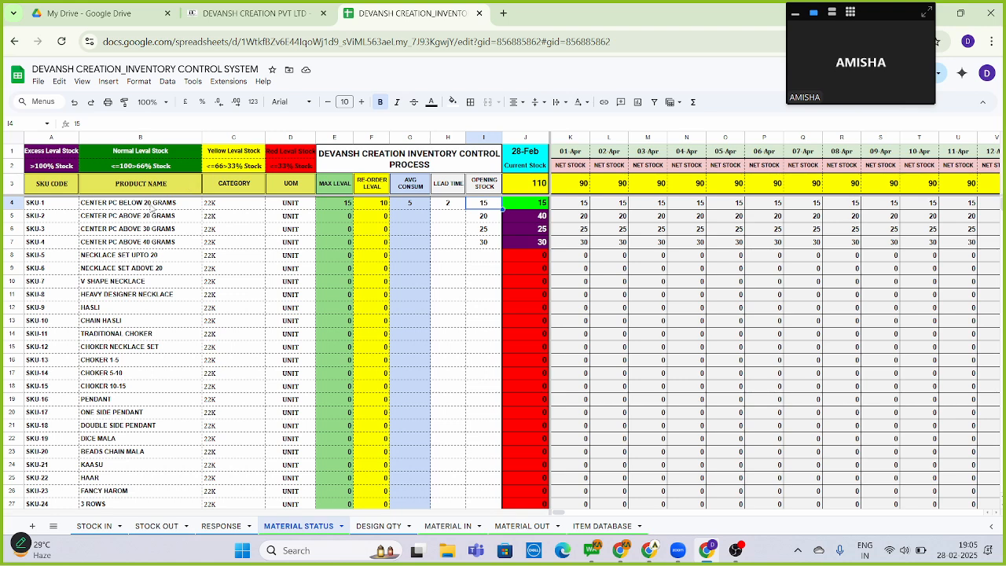
{"action": "left_click", "coordinate": [538, 205]}
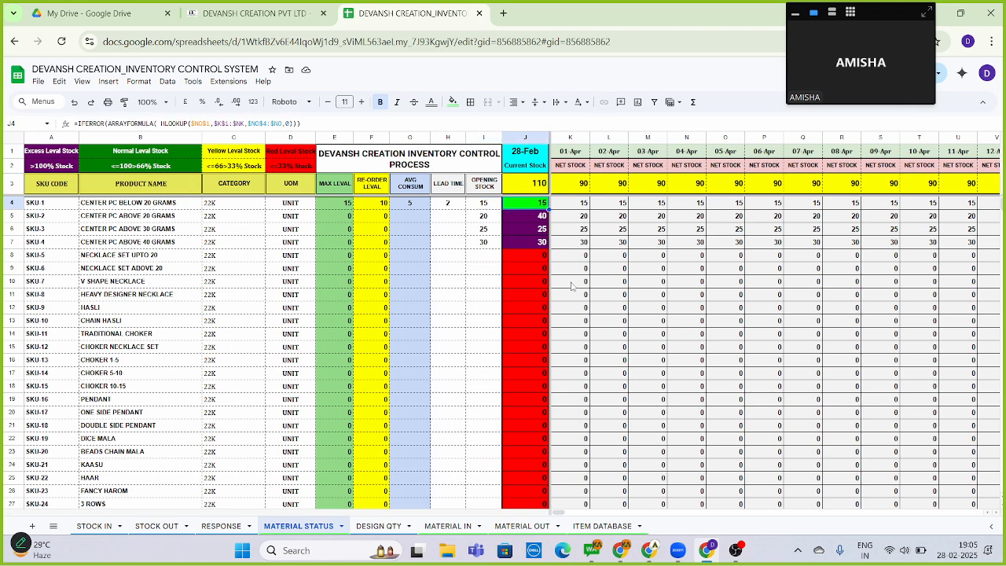
{"action": "key", "text": "Right"}
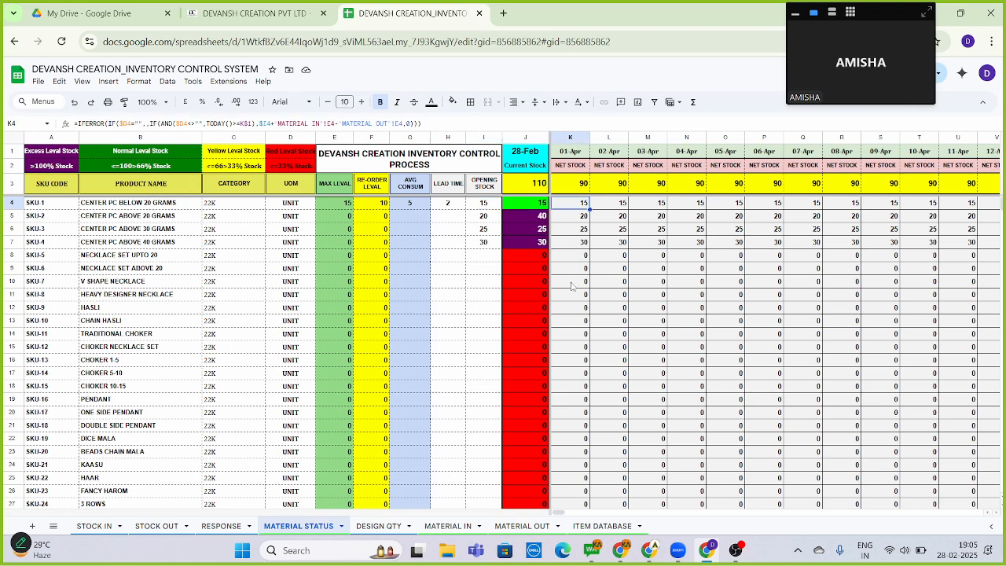
{"action": "key", "text": "Left"}
{"action": "key", "text": "Left"}
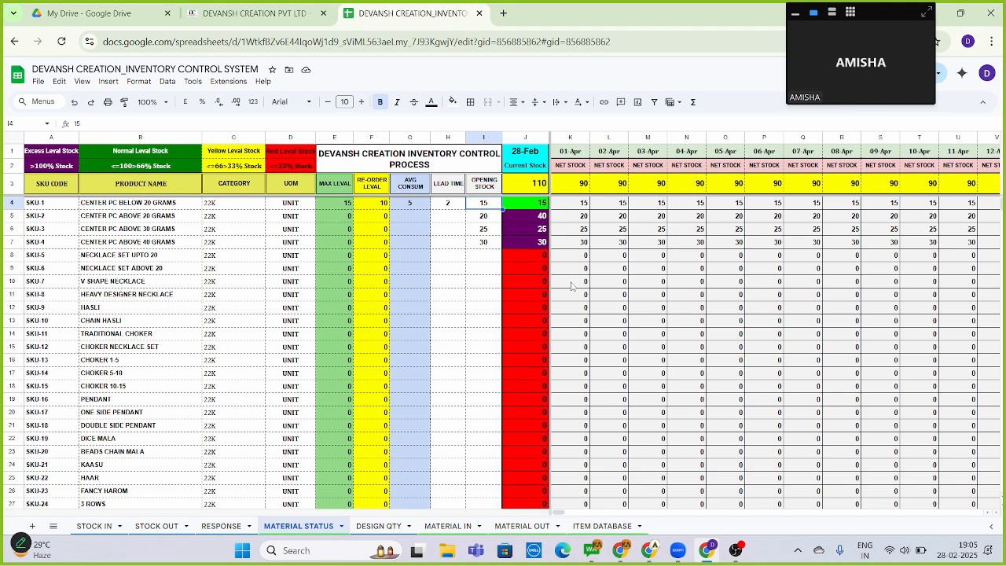
Compare the inward record on RESPONSE with the current stock and February net stock columns on MATERIAL STATUS
{"action": "left_click", "coordinate": [223, 525]}
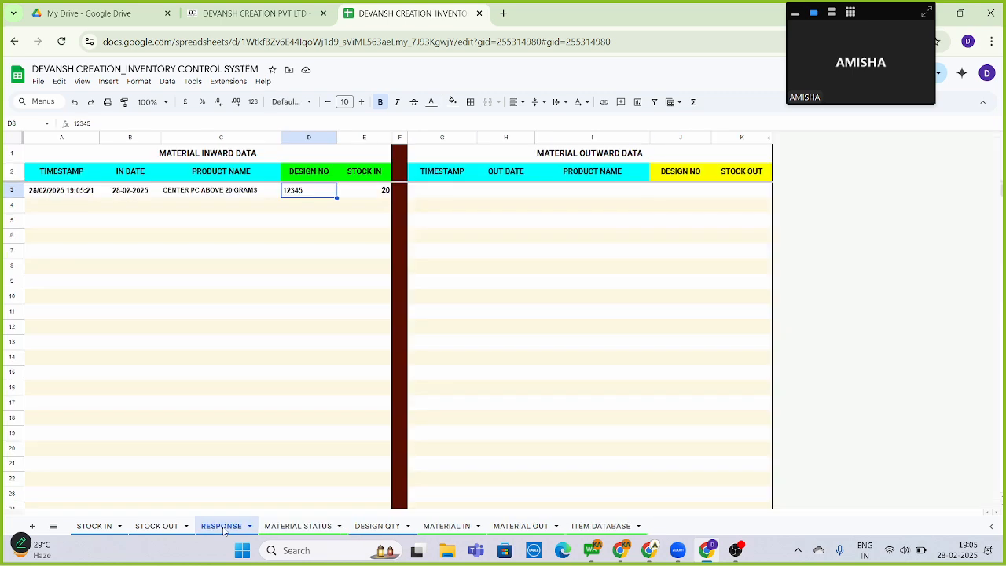
{"action": "left_click", "coordinate": [296, 526]}
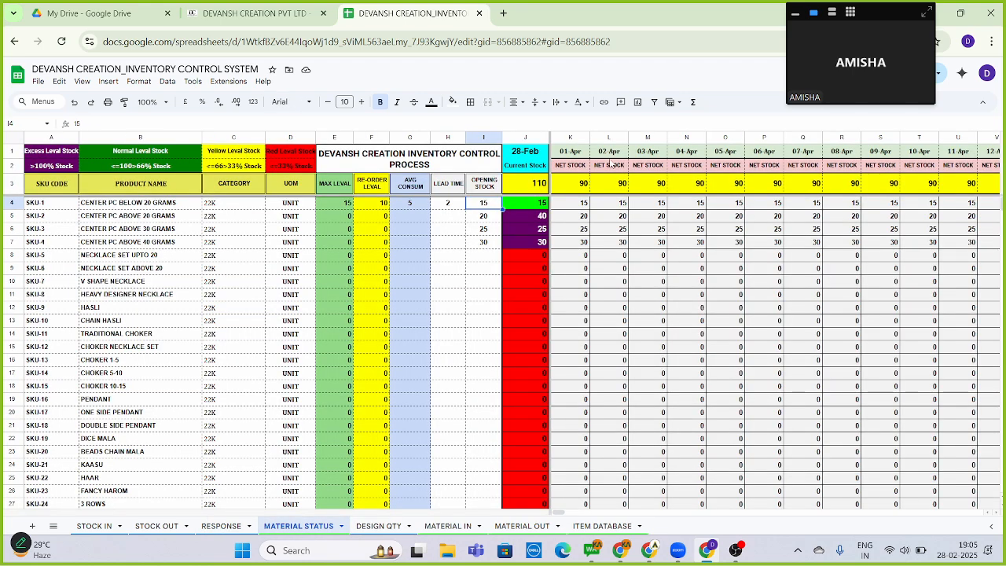
{"action": "left_click", "coordinate": [531, 205]}
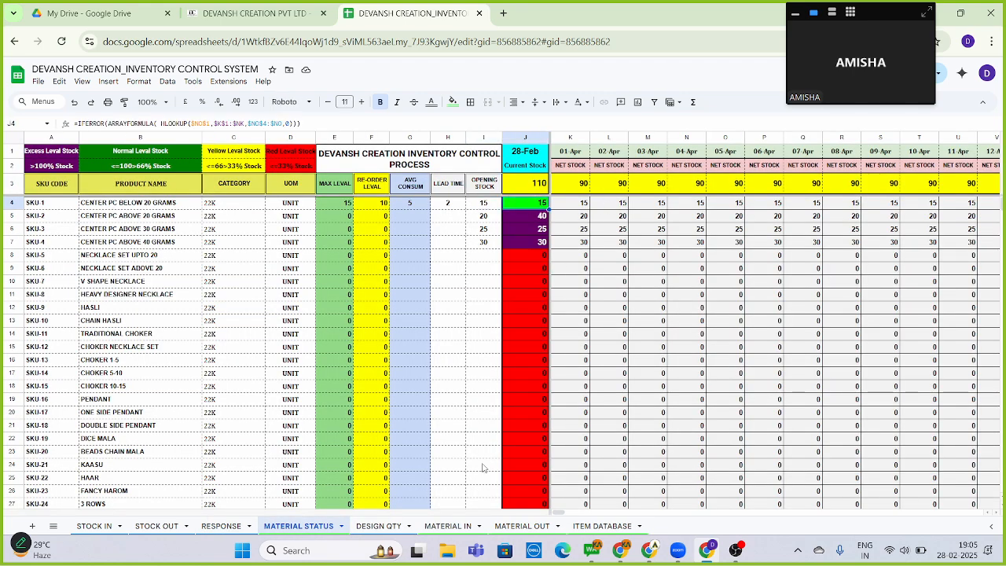
{"action": "left_click_drag", "start_coordinate": [558, 512], "coordinate": [919, 512]}
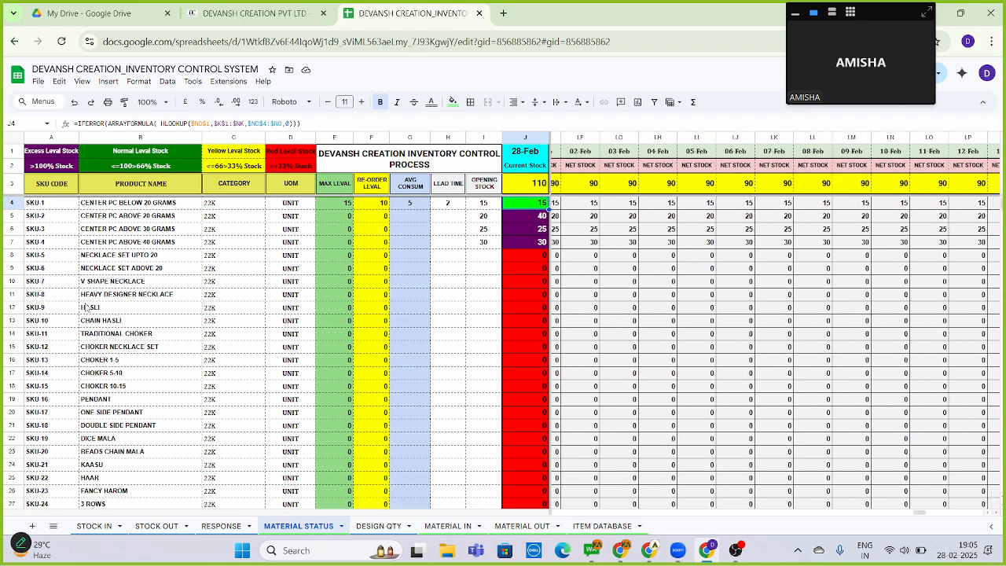
{"action": "left_click", "coordinate": [230, 529]}
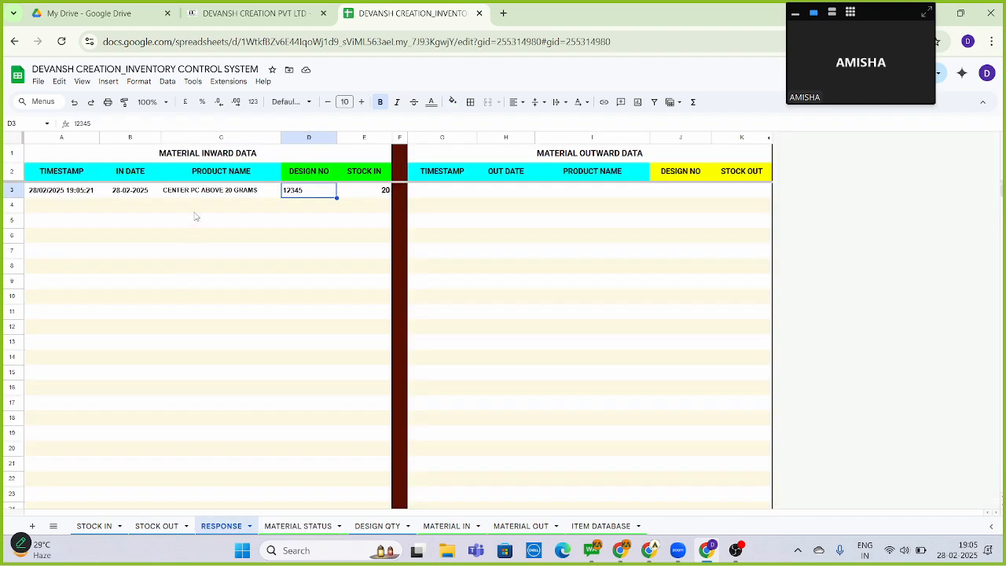
{"action": "left_click", "coordinate": [304, 524]}
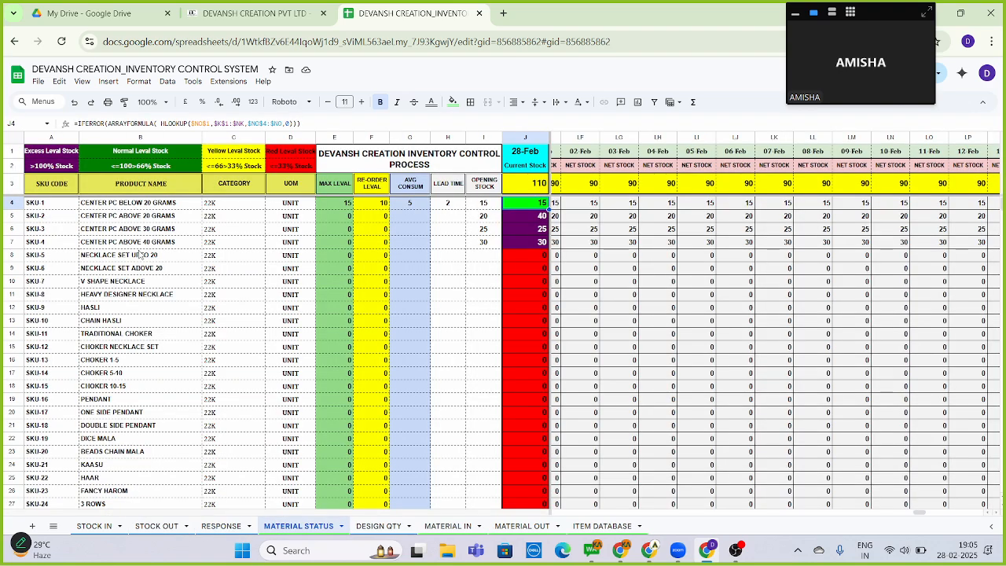
Look across the CENTER PC ABOVE 20 GRAMS row from product name to current stock
{"action": "left_click", "coordinate": [175, 219]}
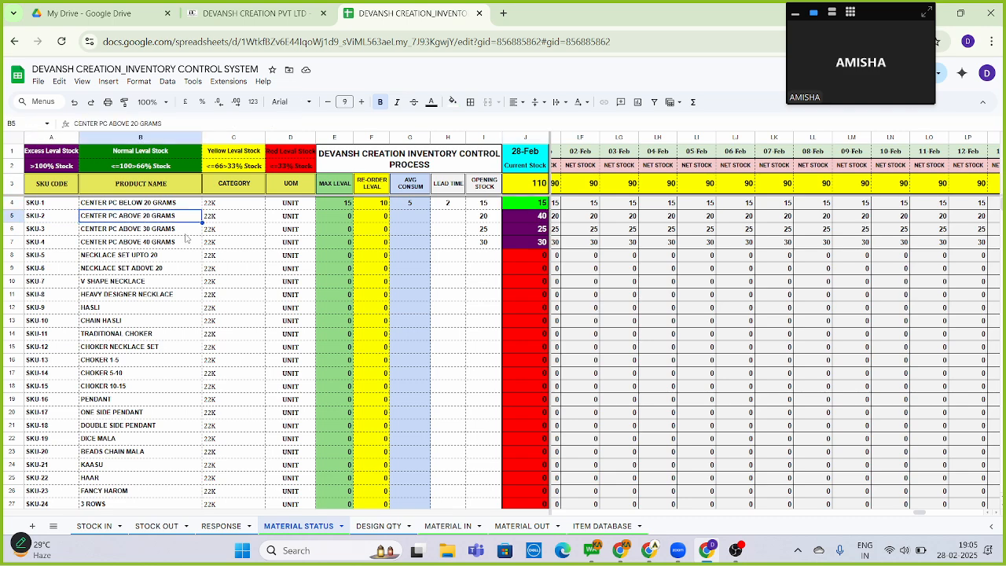
{"action": "key", "text": "Right"}
{"action": "key", "text": "Right"}
{"action": "key", "text": "Right"}
{"action": "key", "text": "Right"}
{"action": "key", "text": "Right"}
{"action": "key", "text": "Right"}
{"action": "key", "text": "Right"}
{"action": "key", "text": "Right"}
{"action": "key", "text": "Right"}
{"action": "key", "text": "Left"}
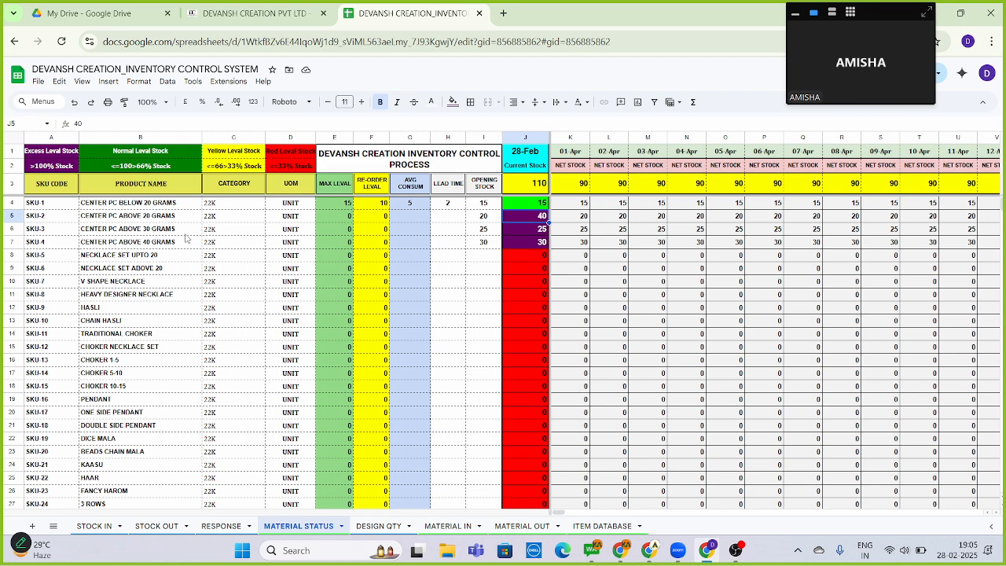
Review the design number and net stock quantity columns for CENTER PC ABOVE 20 GRAMS on the DESIGN QTY sheet
{"action": "left_click", "coordinate": [370, 525]}
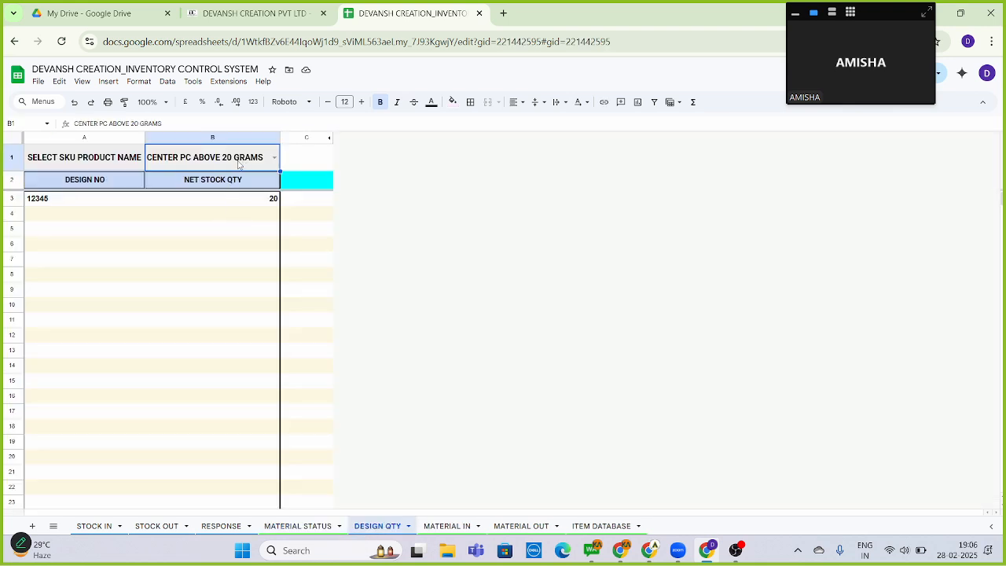
{"action": "left_click", "coordinate": [118, 213]}
{"action": "left_click_drag", "start_coordinate": [68, 201], "coordinate": [71, 322]}
{"action": "left_click_drag", "start_coordinate": [226, 204], "coordinate": [229, 378]}
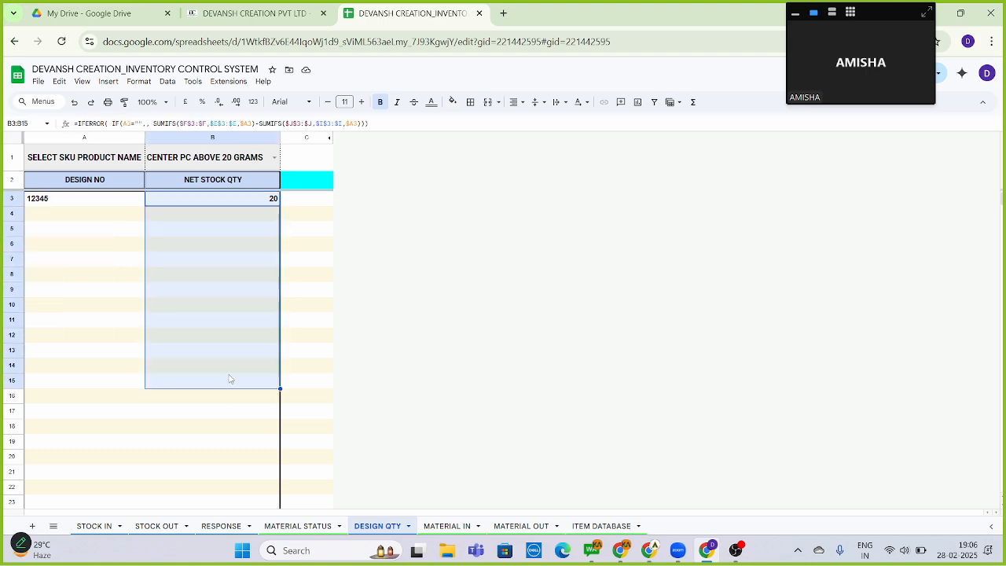
{"action": "left_click", "coordinate": [232, 305]}
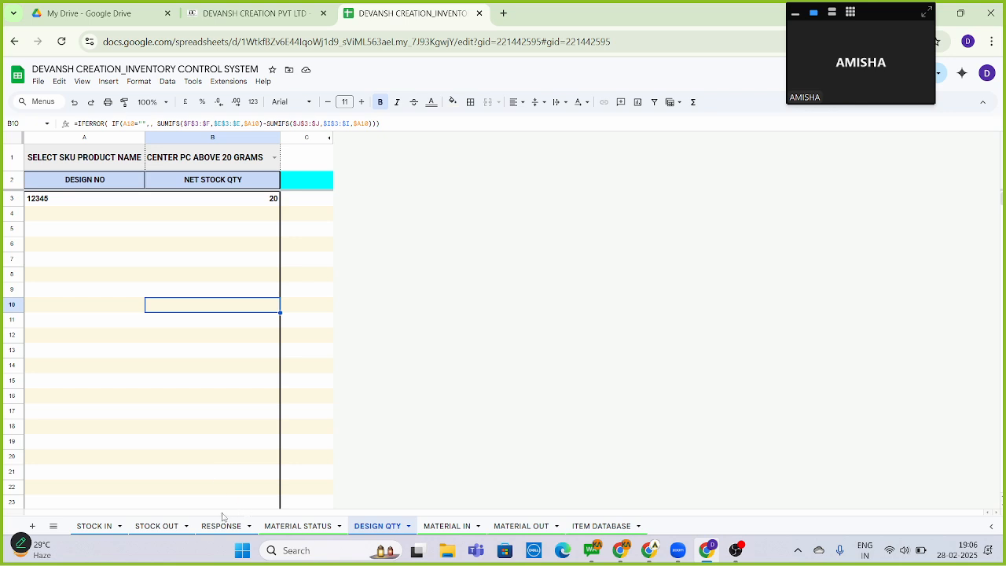
View the STOCK IN sheet, return to MATERIAL STATUS and highlight the opening stock values of SKU-1 to SKU-4
{"action": "left_click", "coordinate": [81, 529]}
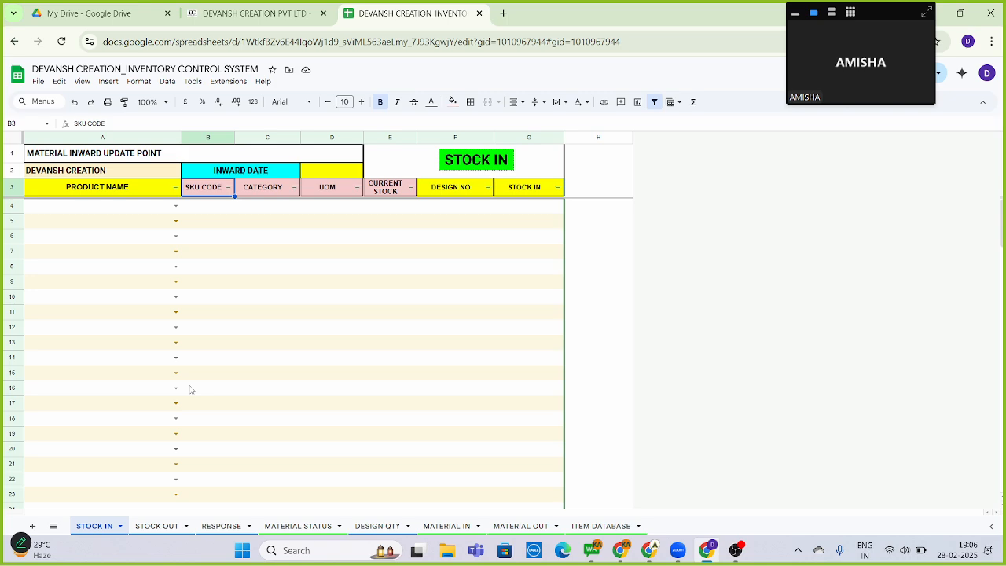
{"action": "left_click", "coordinate": [297, 526]}
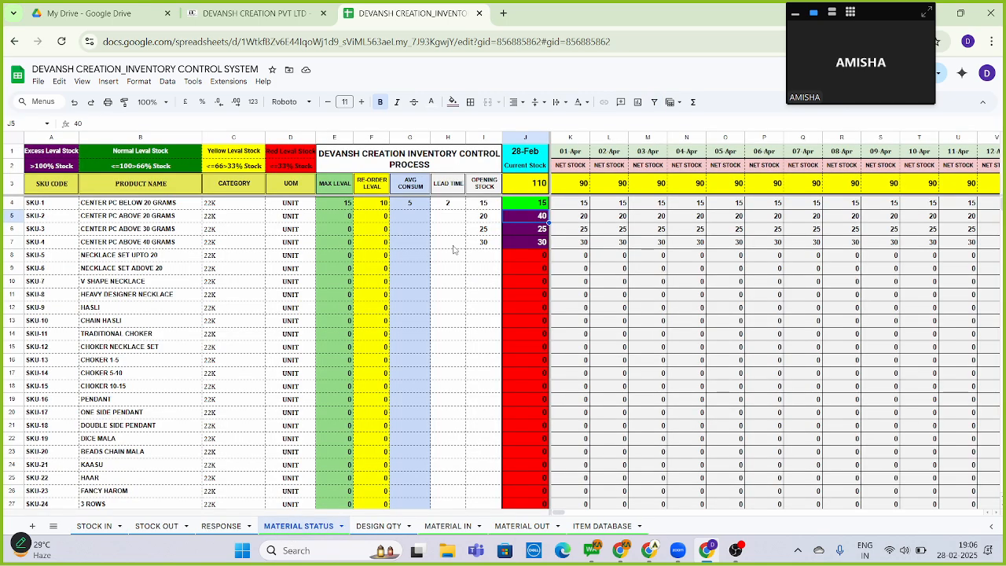
{"action": "left_click_drag", "start_coordinate": [477, 206], "coordinate": [488, 248]}
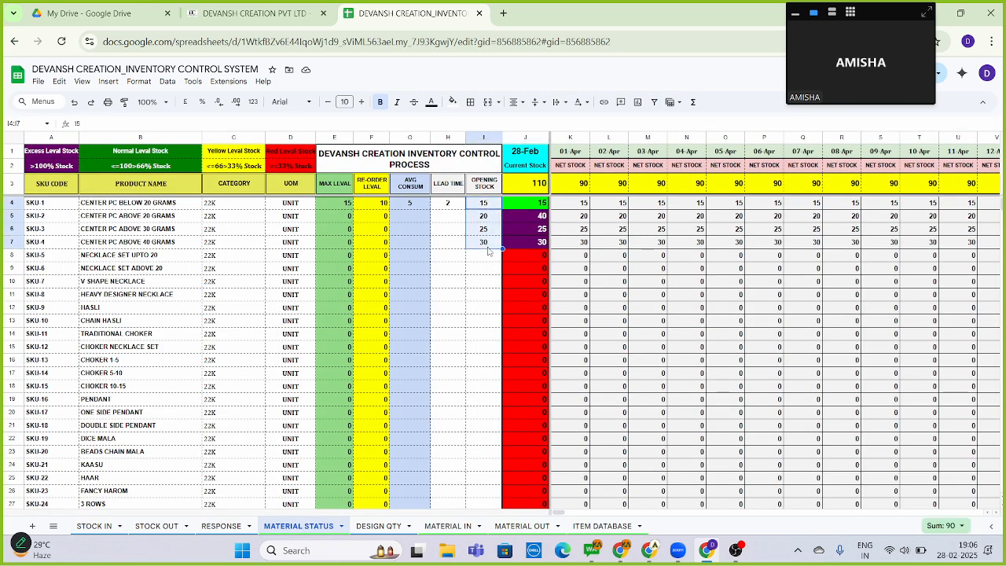
Clear the opening stock of SKU-1 to SKU-4 and check the lead time, average consumption and safety factor columns on ITEM DATABASE
{"action": "key", "text": "Delete"}
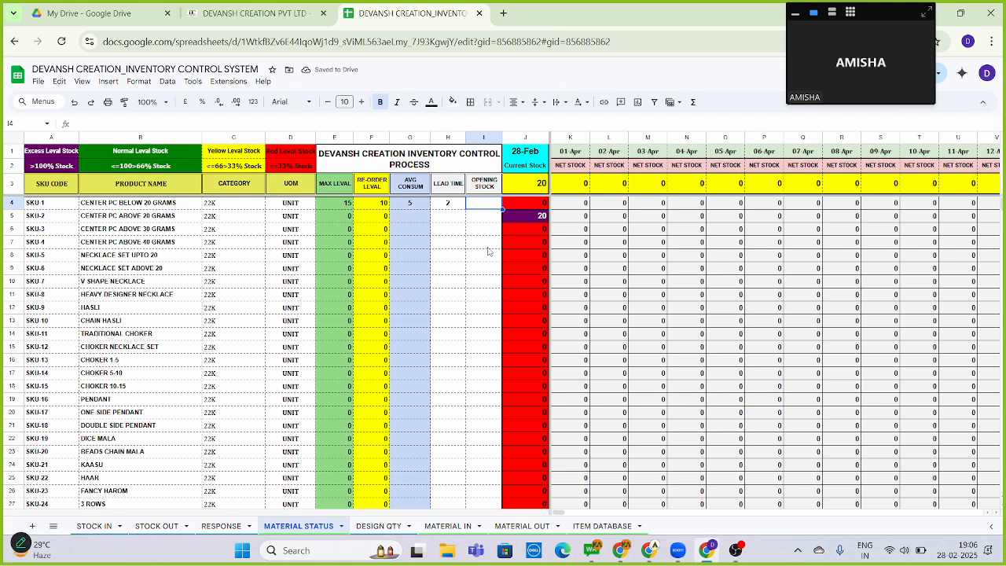
{"action": "left_click", "coordinate": [601, 526]}
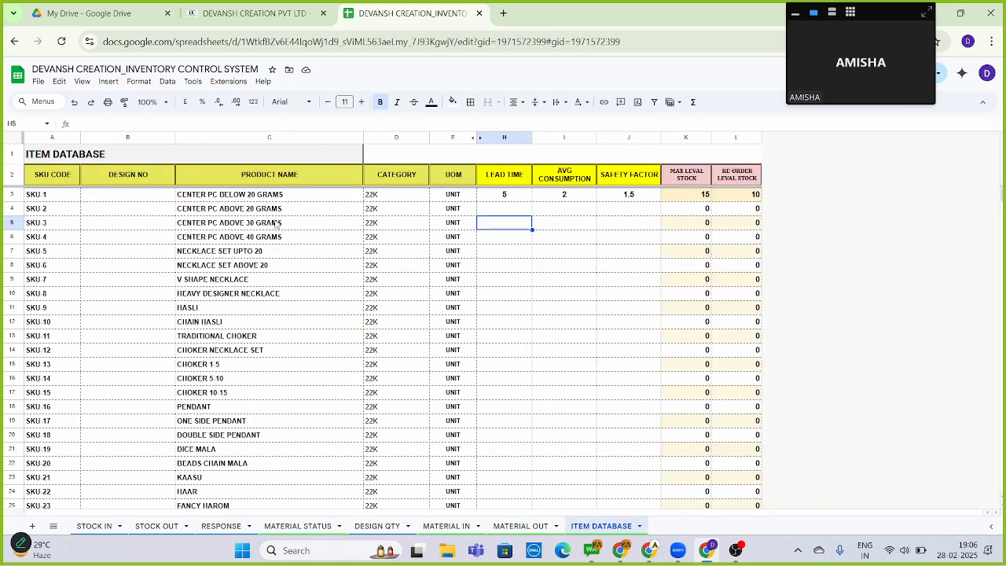
{"action": "mouse_move", "coordinate": [504, 196]}
{"action": "left_mouse_down"}
{"action": "mouse_move", "coordinate": [628, 228]}
{"action": "mouse_move", "coordinate": [627, 416]}
{"action": "left_mouse_up"}
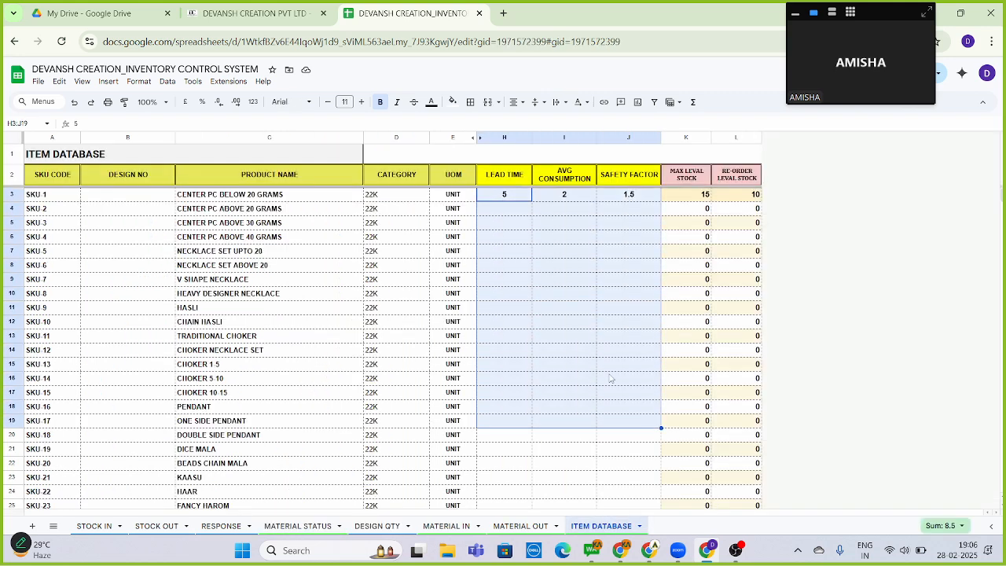
{"action": "left_click", "coordinate": [576, 269]}
View the STOCK IN sheet and examine the current stock column on MATERIAL STATUS, ending at SKU-2
{"action": "left_click", "coordinate": [92, 526]}
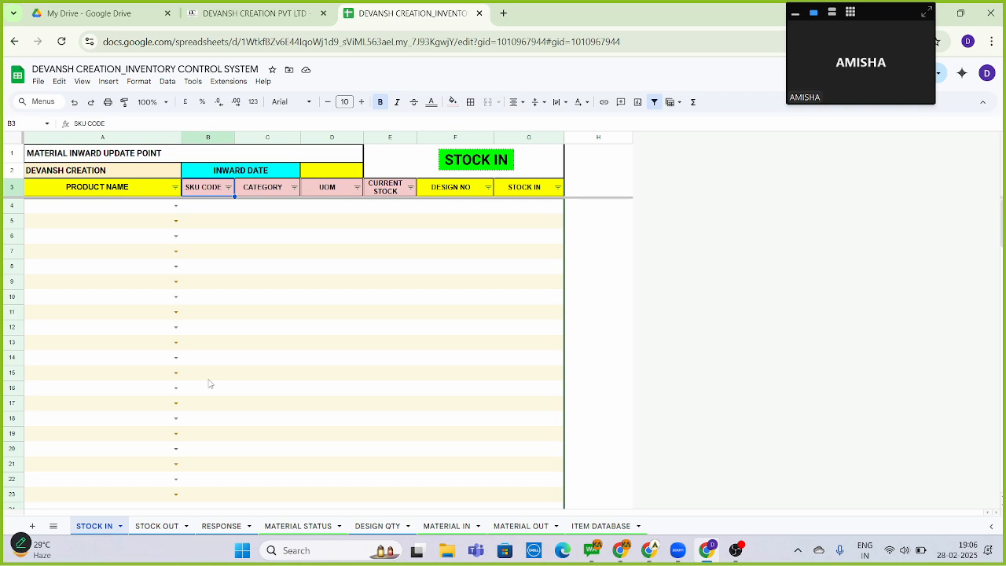
{"action": "left_click", "coordinate": [299, 525]}
{"action": "left_click_drag", "start_coordinate": [531, 201], "coordinate": [524, 372]}
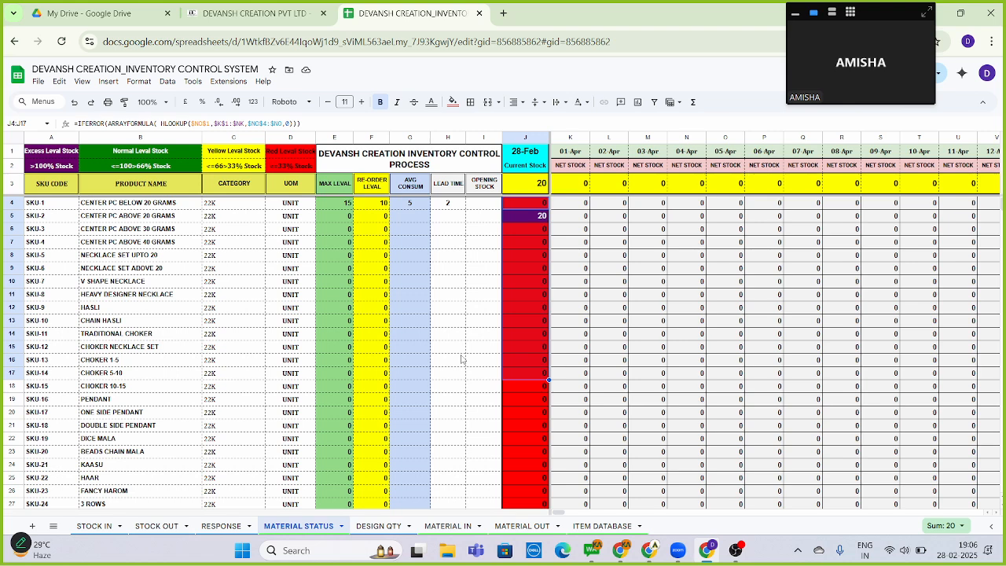
{"action": "key", "text": "Down"}
{"action": "key", "text": "Down"}
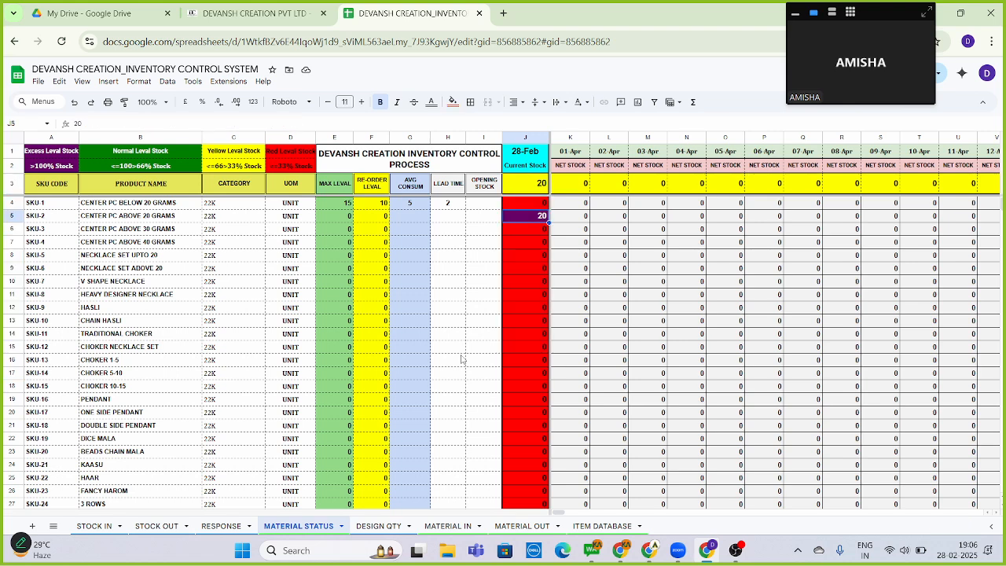
Compare the SKU-1 max level and the Normal Level Stock legend with the current stock of CENTER PC ABOVE 20 GRAMS
{"action": "left_click", "coordinate": [337, 206]}
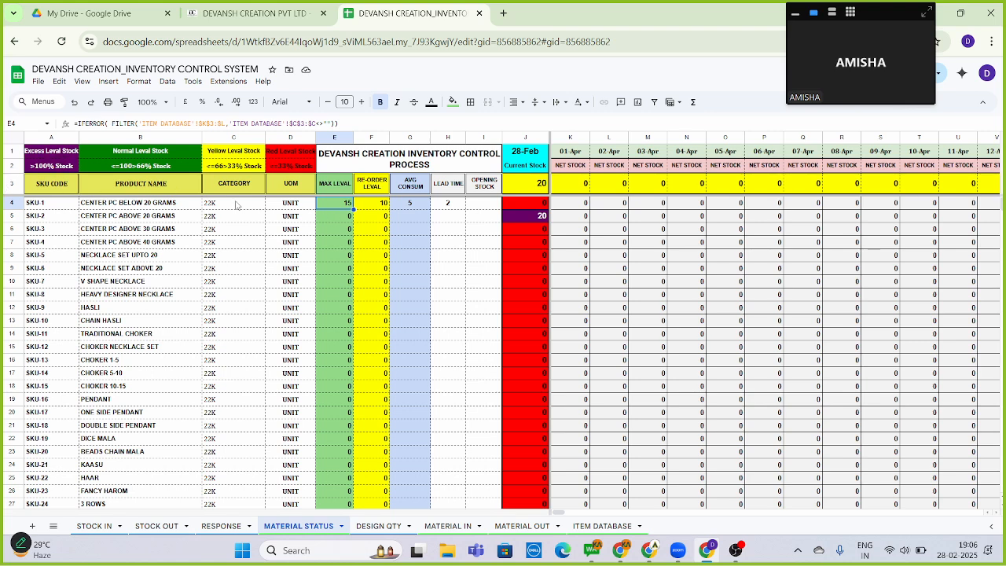
{"action": "left_click", "coordinate": [149, 154]}
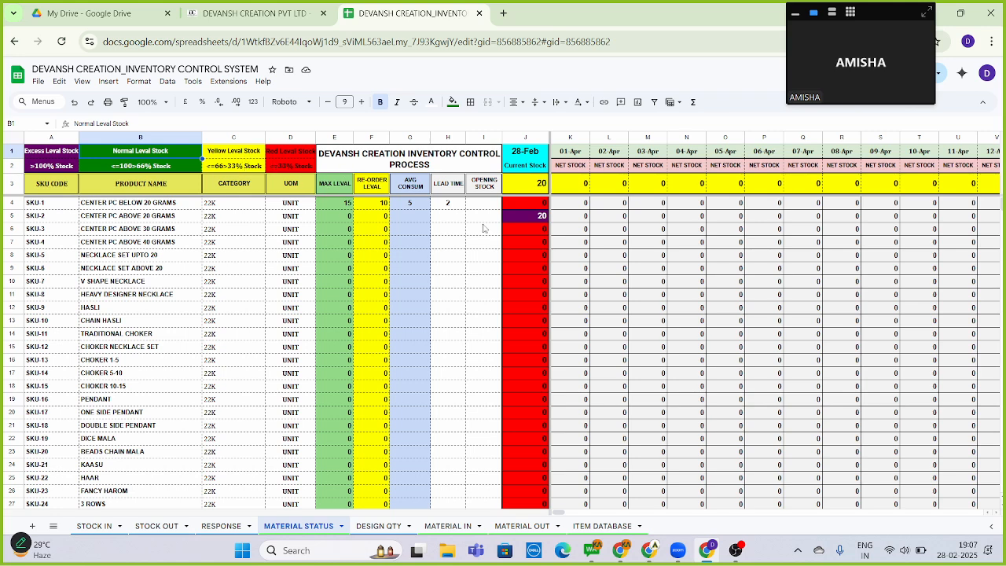
{"action": "left_click", "coordinate": [534, 220]}
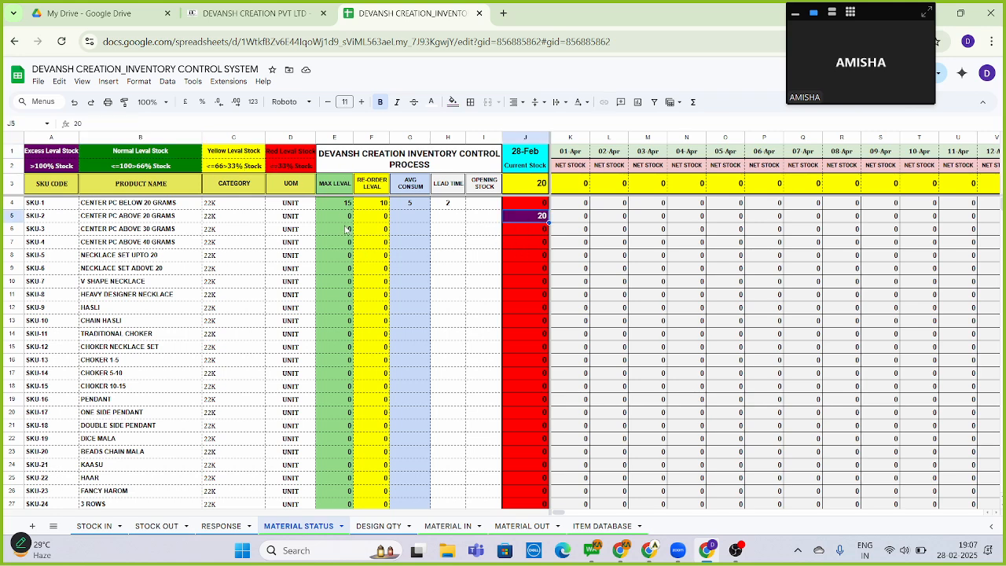
Examine the max level, re-order level, average consumption, lead time and opening stock cells of CENTER PC ABOVE 20 GRAMS
{"action": "left_click", "coordinate": [346, 219]}
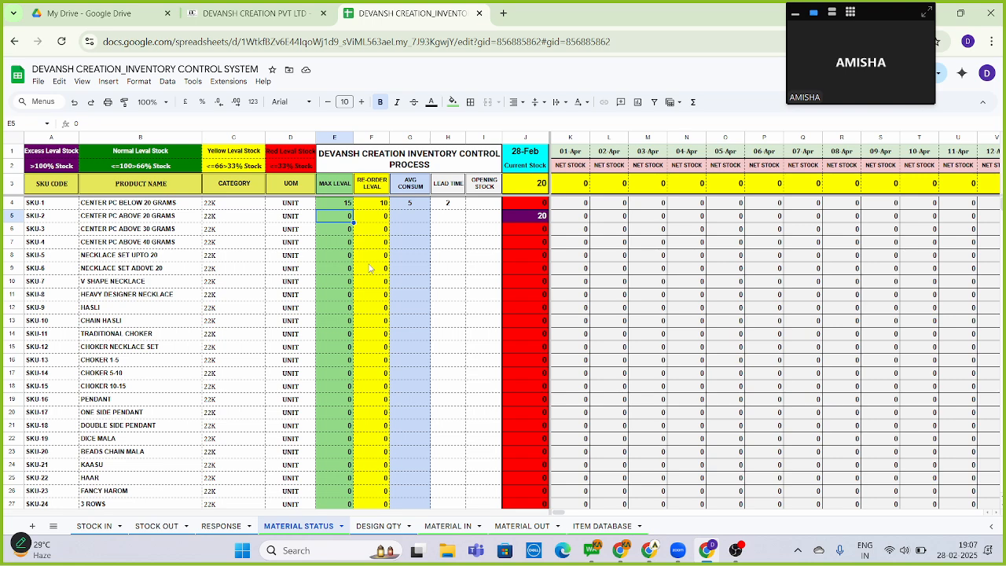
{"action": "key", "text": "Right"}
{"action": "key", "text": "Right"}
{"action": "key", "text": "Right"}
{"action": "key", "text": "Right"}
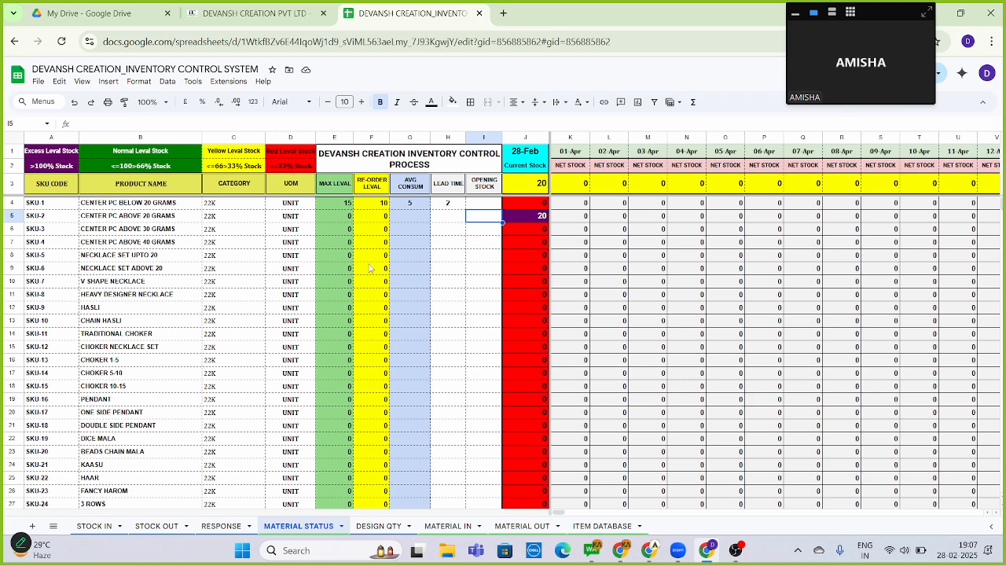
{"action": "key", "text": "Left"}
{"action": "key", "text": "Left"}
{"action": "key", "text": "Left"}
{"action": "key", "text": "Left"}
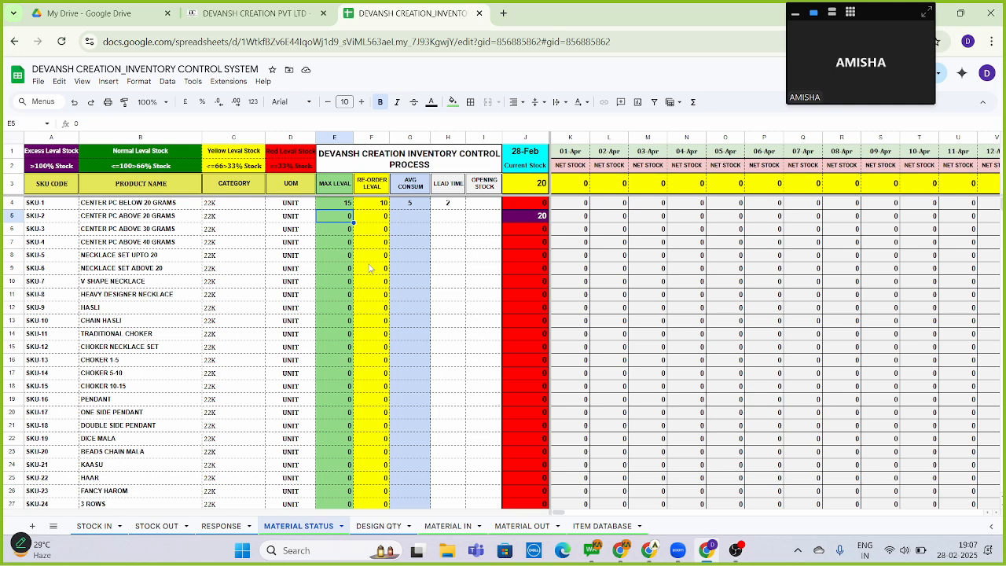
{"action": "key", "text": "Right"}
{"action": "key", "text": "Right"}
{"action": "key", "text": "Right"}
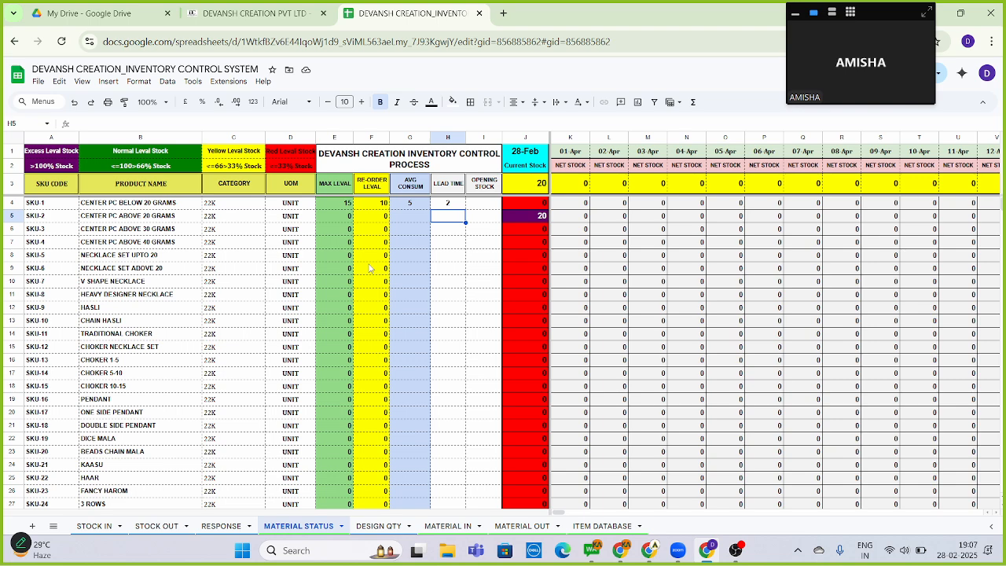
Review the lead time, average consumption and safety factor of SKU-1 on the ITEM DATABASE sheet
{"action": "left_click", "coordinate": [601, 526]}
{"action": "left_click", "coordinate": [628, 200]}
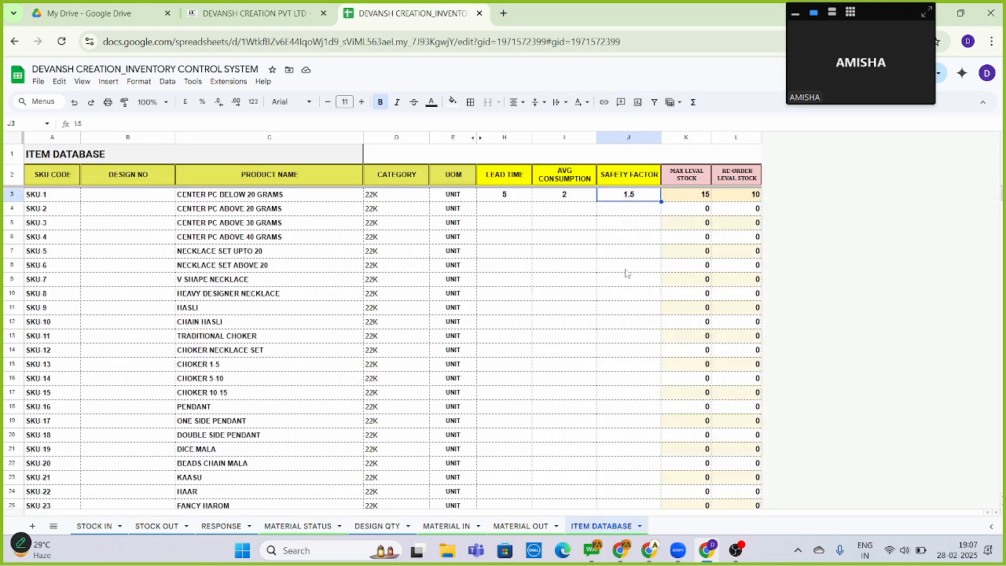
{"action": "key", "text": "Left"}
{"action": "key", "text": "Left"}
{"action": "key", "text": "Right"}
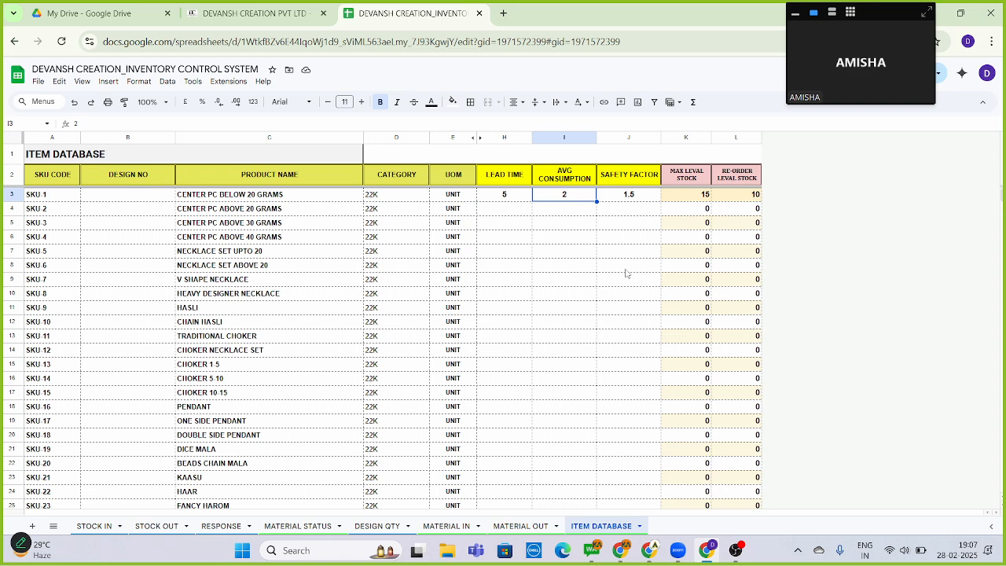
{"action": "key", "text": "Right"}
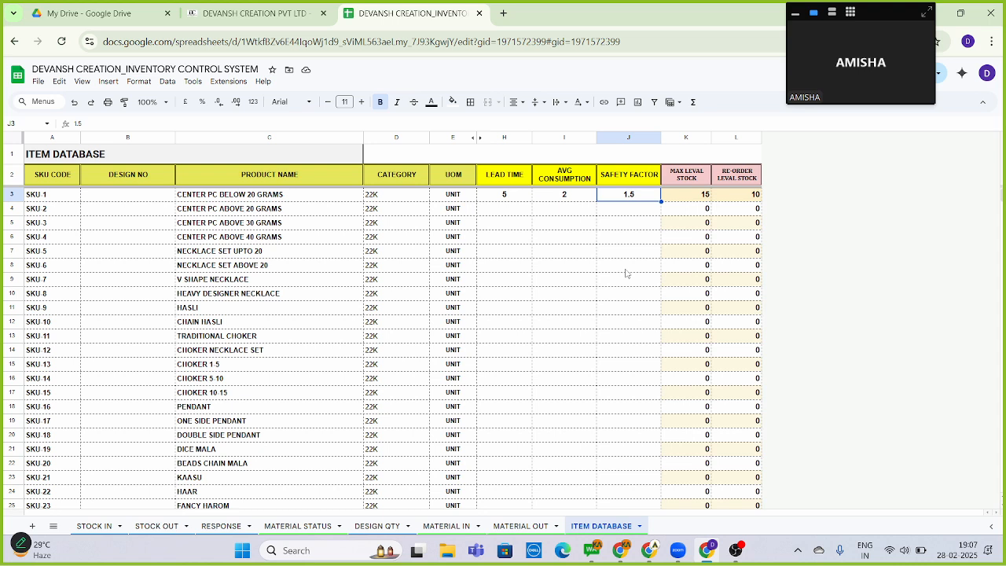
{"action": "key", "text": "Down"}
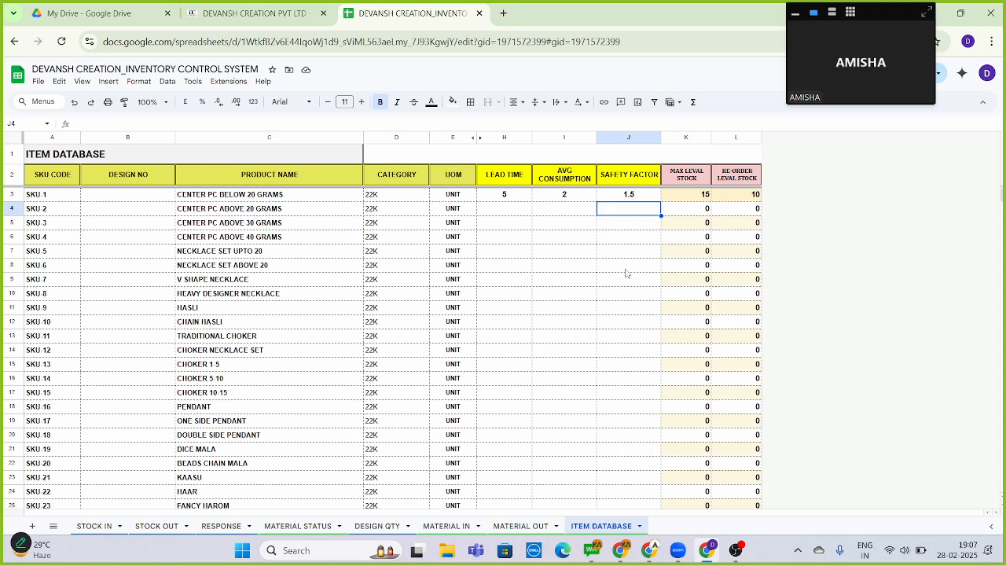
Return to MATERIAL STATUS and check the current stock of CENTER PC ABOVE 20 GRAMS
{"action": "left_click", "coordinate": [294, 531]}
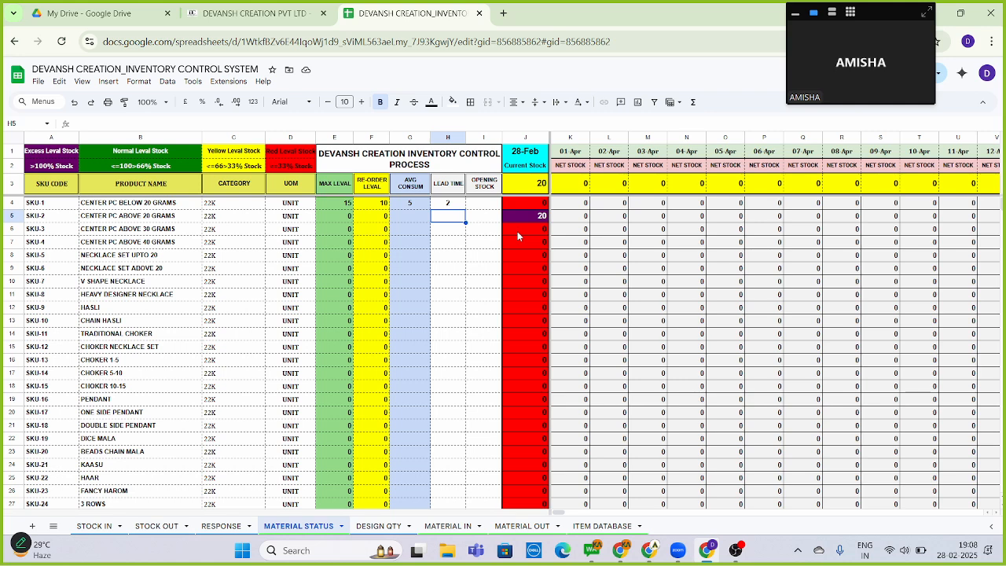
{"action": "key", "text": "Right"}
{"action": "key", "text": "Right"}
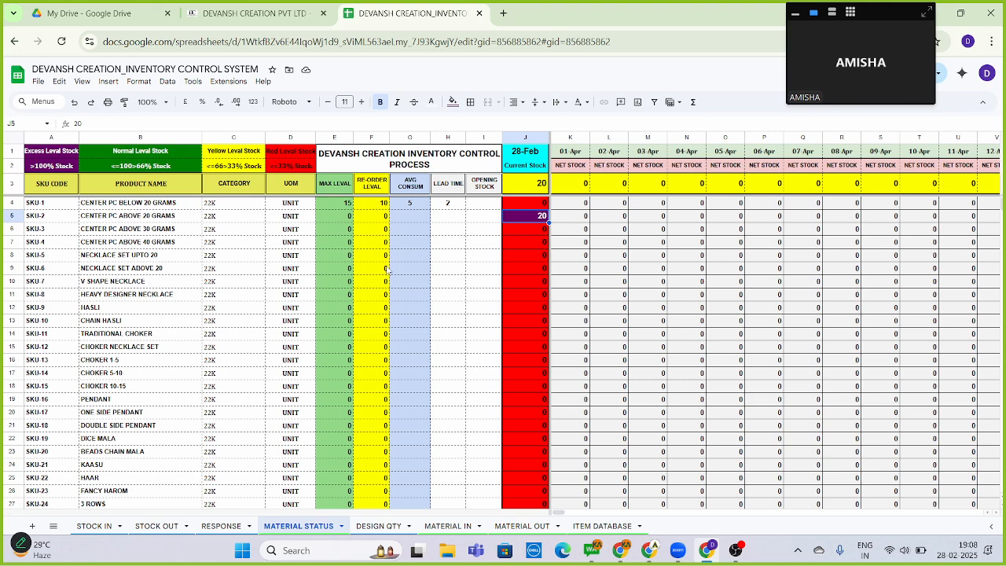
Choose CENTER PC ABOVE 30 GRAMS as the product name in the first entry row of the STOCK IN sheet
{"action": "left_click", "coordinate": [98, 531]}
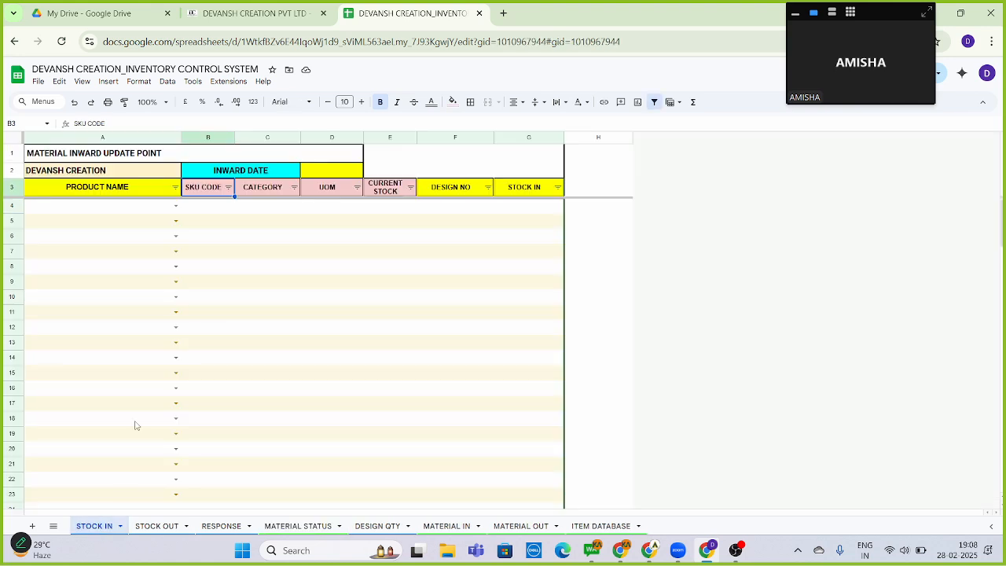
{"action": "left_click", "coordinate": [141, 298]}
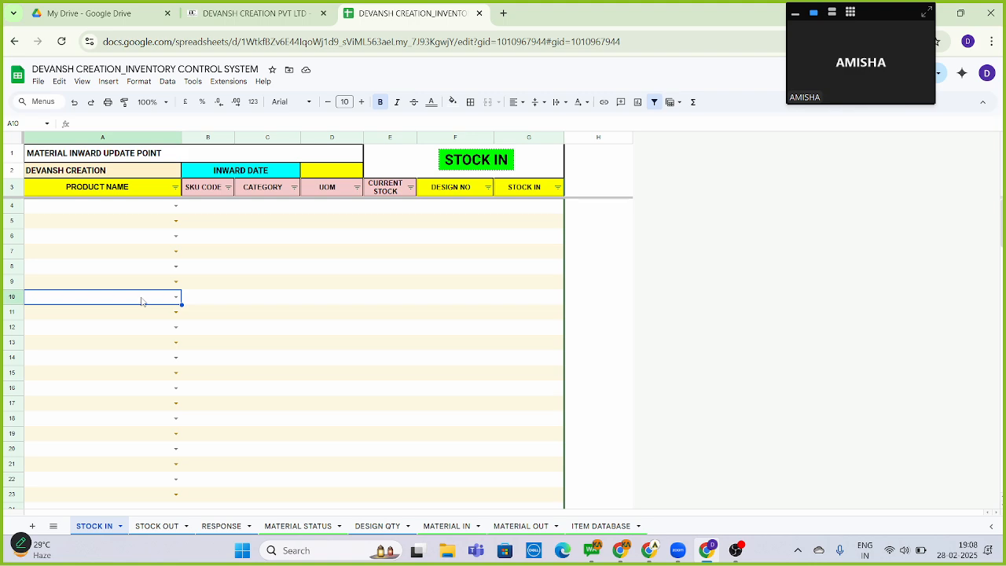
{"action": "key", "text": "ctrl+Up"}
{"action": "key", "text": "Down"}
{"action": "key", "text": "Down"}
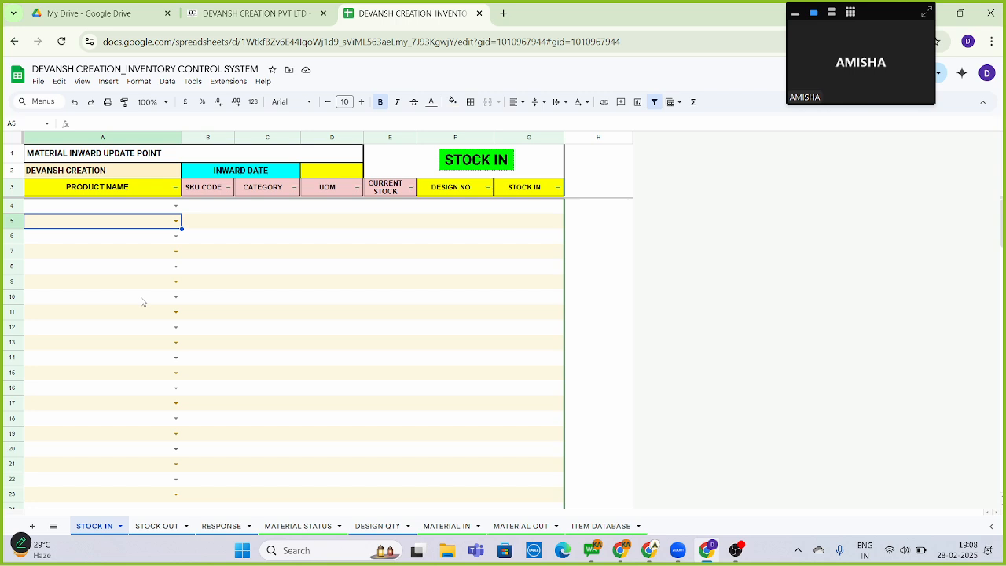
{"action": "key", "text": "Up"}
{"action": "key", "text": "Down"}
{"action": "key", "text": "Up"}
{"action": "key", "text": "Down"}
{"action": "key", "text": "Up"}
{"action": "key", "text": "Return"}
{"action": "key", "text": "Down"}
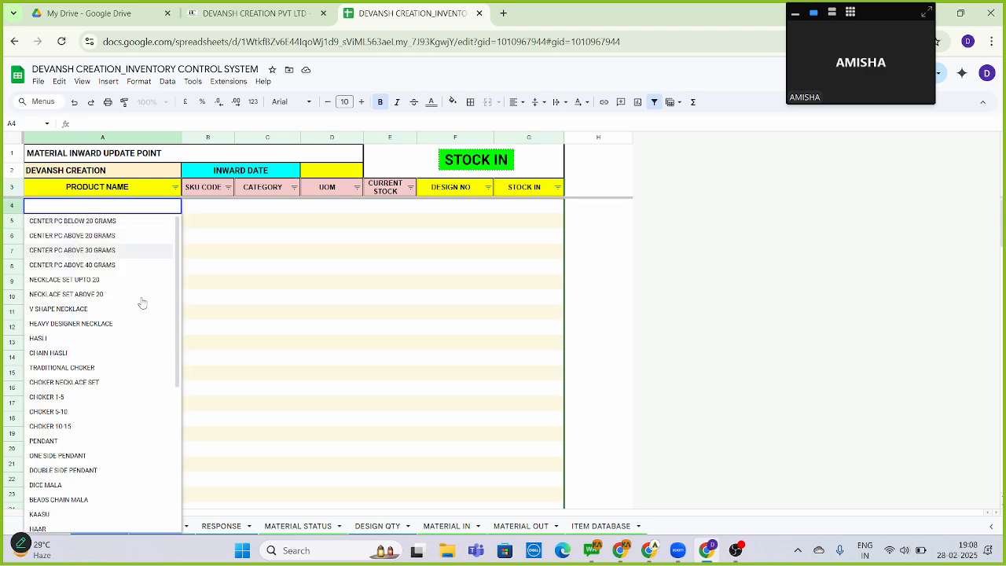
{"action": "key", "text": "Return"}
Choose CENTER PC ABOVE 40 GRAMS as the product name in the second STOCK IN entry row
{"action": "key", "text": "Return"}
{"action": "key", "text": "Down"}
{"action": "key", "text": "Down"}
{"action": "key", "text": "Down"}
{"action": "key", "text": "Down"}
{"action": "key", "text": "Return"}
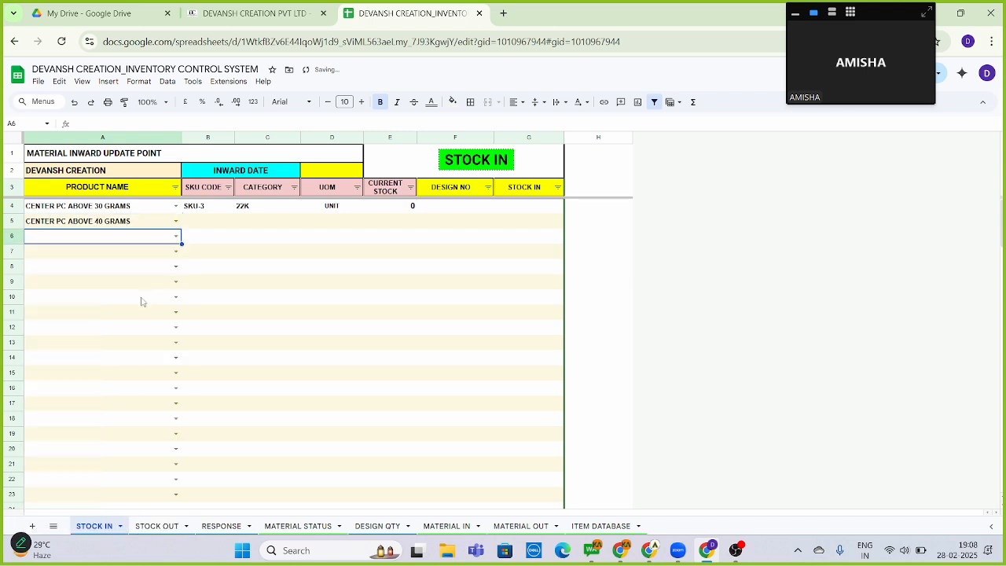
Choose NECKLACE SET UPTO 20 as the product name in both the third and fourth STOCK IN entry rows
{"action": "key", "text": "Return"}
{"action": "key", "text": "Down"}
{"action": "key", "text": "Down"}
{"action": "key", "text": "Down"}
{"action": "key", "text": "Down"}
{"action": "key", "text": "Down"}
{"action": "key", "text": "Return"}
{"action": "key", "text": "Return"}
{"action": "key", "text": "Down"}
{"action": "key", "text": "Down"}
{"action": "key", "text": "Down"}
{"action": "key", "text": "Down"}
{"action": "key", "text": "Return"}
Look across the STOCK IN entries to the DESIGN NO cell of CENTER PC ABOVE 30 GRAMS
{"action": "key", "text": "Right"}
{"action": "key", "text": "Right"}
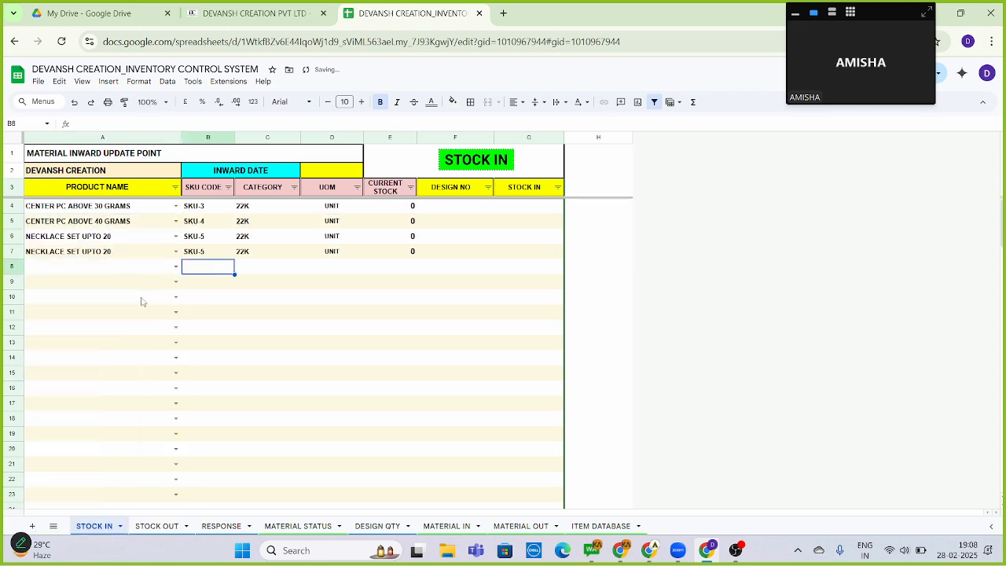
{"action": "key", "text": "Up"}
{"action": "key", "text": "Right"}
{"action": "key", "text": "Right"}
{"action": "key", "text": "Right"}
{"action": "key", "text": "Up"}
{"action": "key", "text": "Up"}
{"action": "key", "text": "Up"}
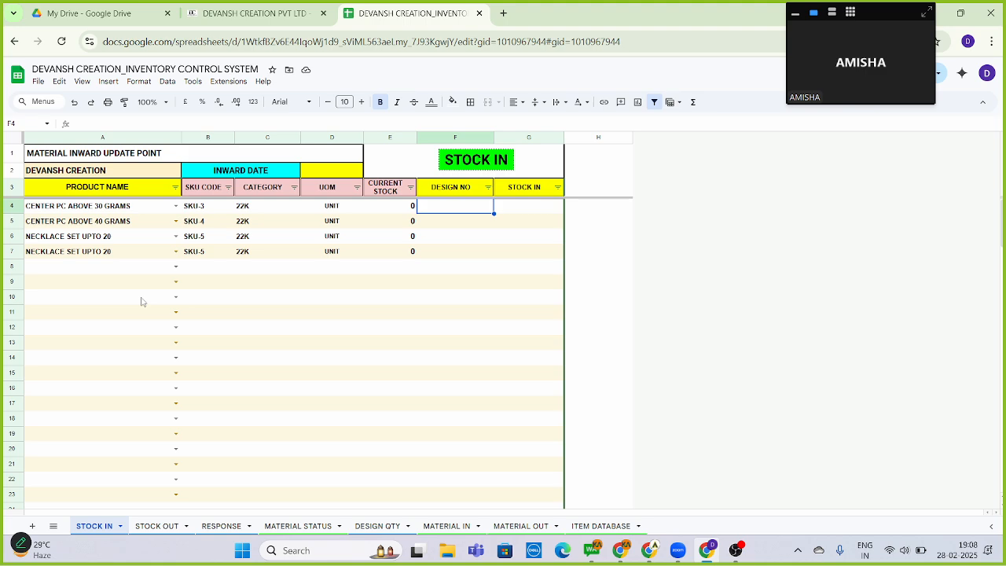
Clear the four product names from the STOCK IN entry rows
{"action": "key", "text": "Left"}
{"action": "key", "text": "Left"}
{"action": "key", "text": "Left"}
{"action": "key", "text": "Left"}
{"action": "key", "text": "Left"}
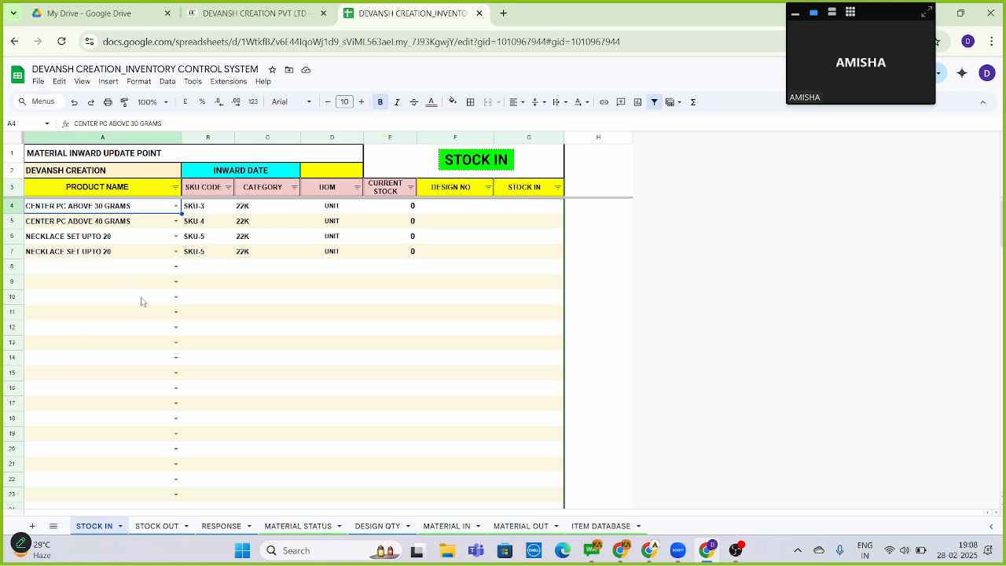
{"action": "key", "text": "shift+Down"}
{"action": "key", "text": "shift+Down"}
{"action": "key", "text": "shift+Down"}
{"action": "key", "text": "Delete"}
{"action": "key", "text": "Up"}
{"action": "key", "text": "Right"}
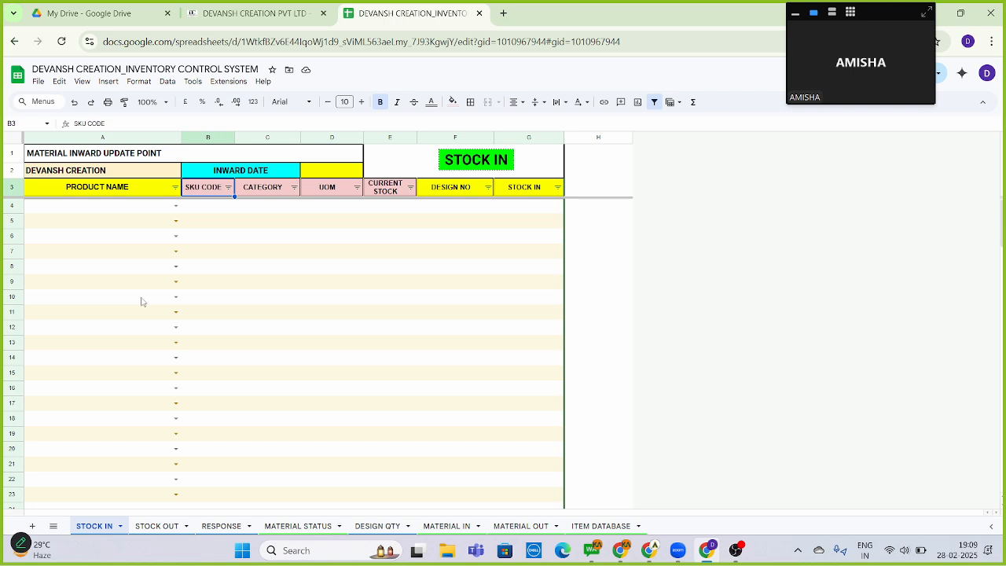
Look through the daily inward columns on MATERIAL IN and the daily outward columns on MATERIAL OUT
{"action": "left_click", "coordinate": [442, 525]}
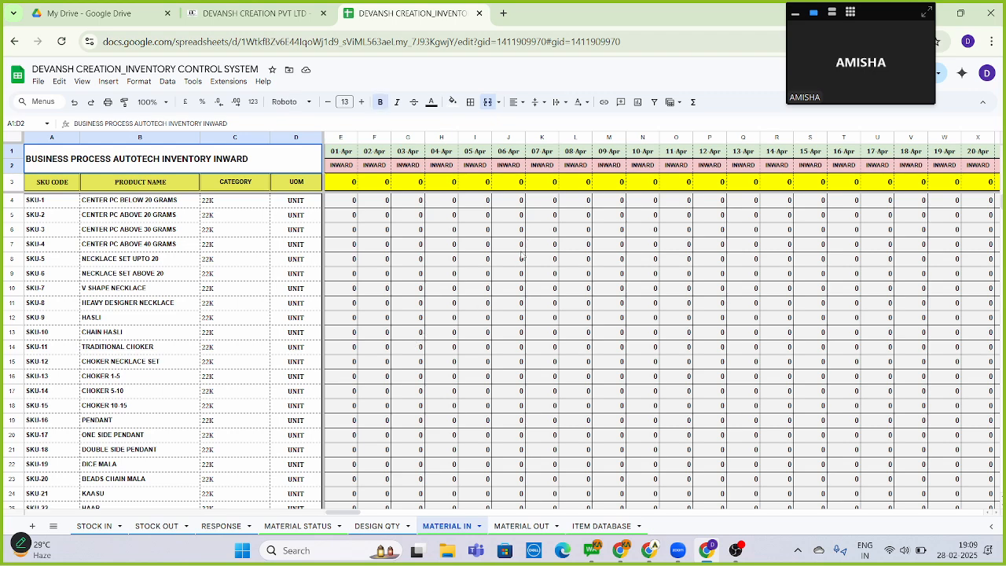
{"action": "left_click_drag", "start_coordinate": [349, 517], "coordinate": [491, 514]}
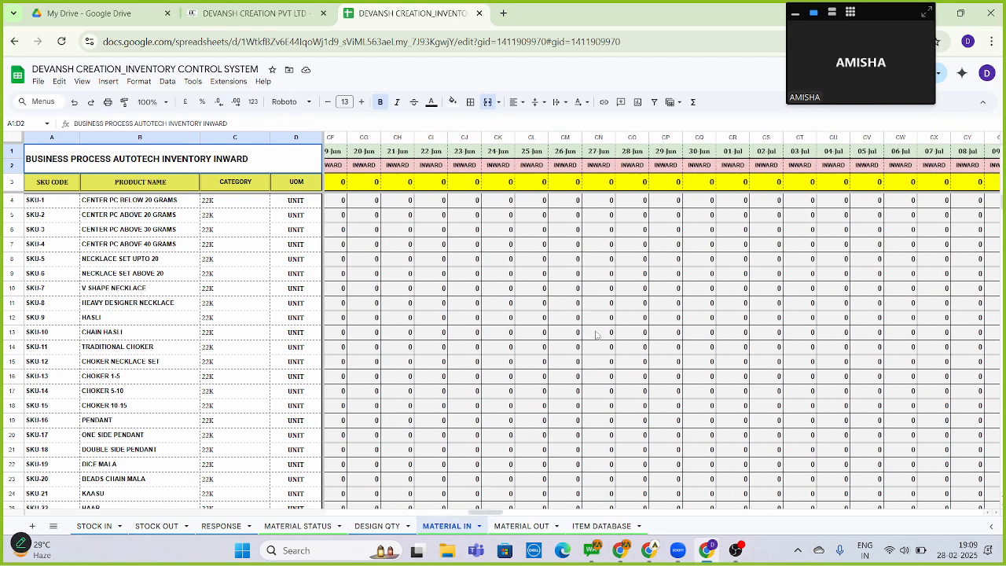
{"action": "left_click", "coordinate": [523, 526]}
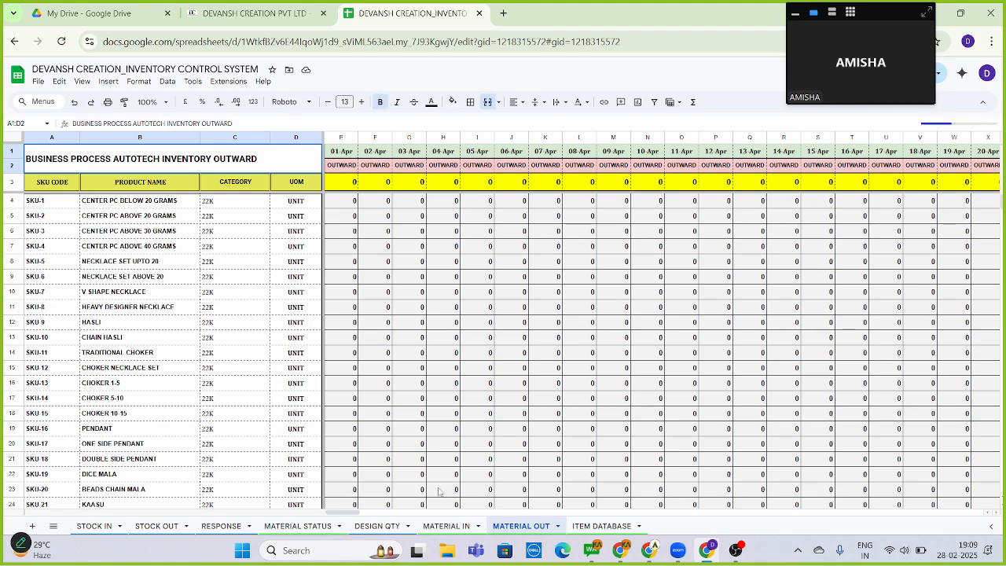
{"action": "left_click_drag", "start_coordinate": [354, 513], "coordinate": [377, 513]}
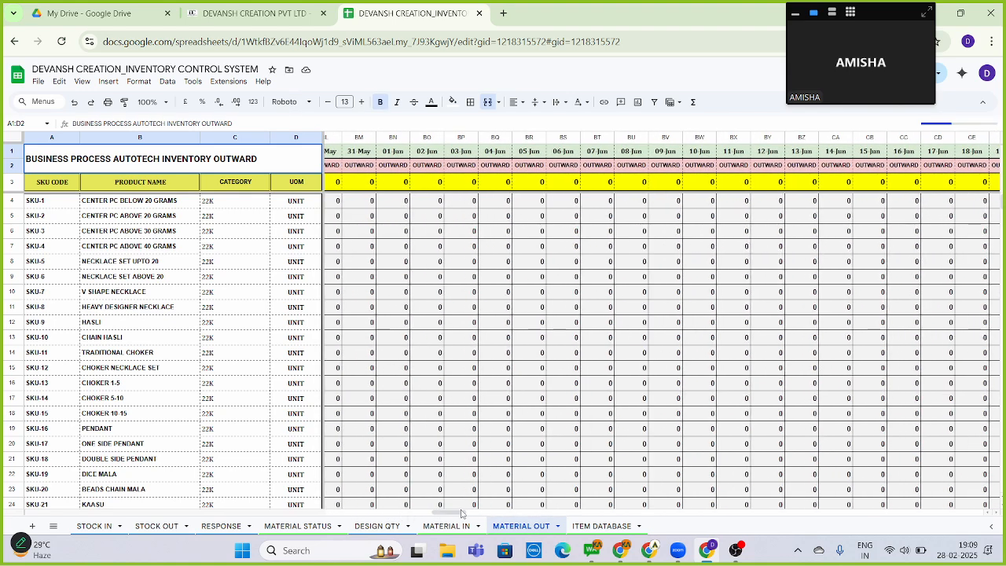
{"action": "left_click", "coordinate": [449, 526]}
{"action": "left_click", "coordinate": [525, 527]}
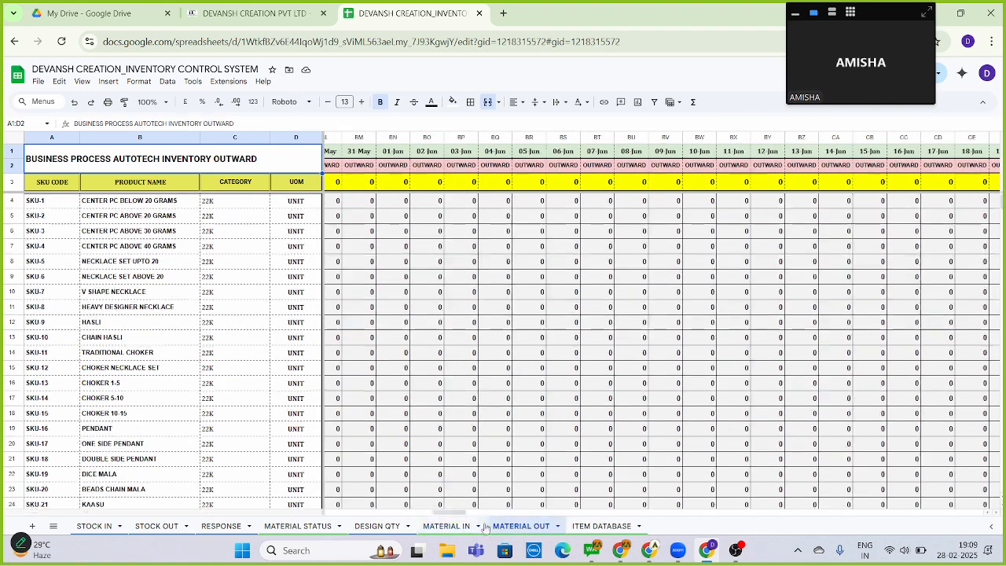
Return to MATERIAL STATUS and inspect the SKU-4 row from opening stock to the 02-Apr net stock formula
{"action": "left_click", "coordinate": [302, 526]}
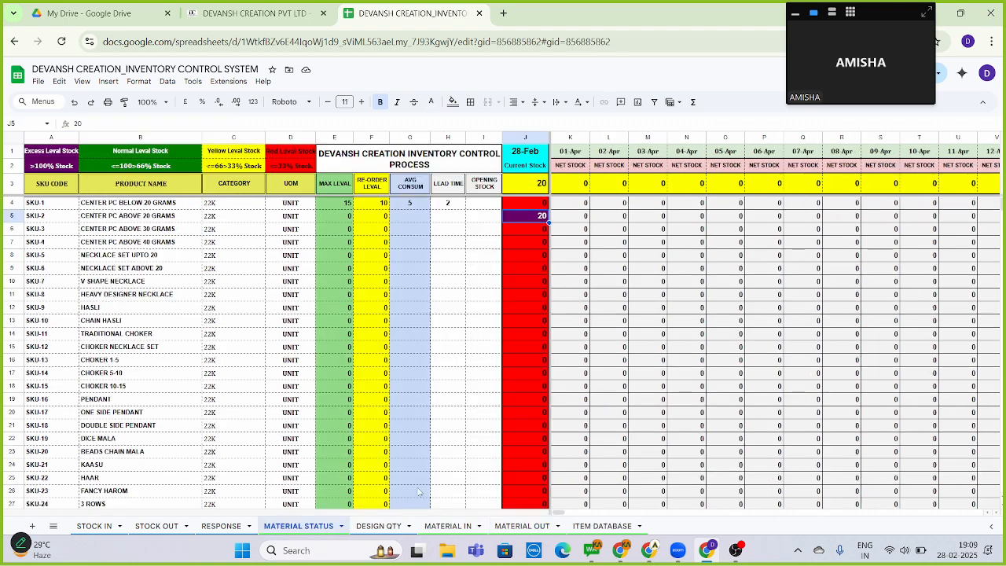
{"action": "left_click", "coordinate": [477, 248]}
{"action": "key", "text": "Right"}
{"action": "key", "text": "Right"}
{"action": "key", "text": "Right"}
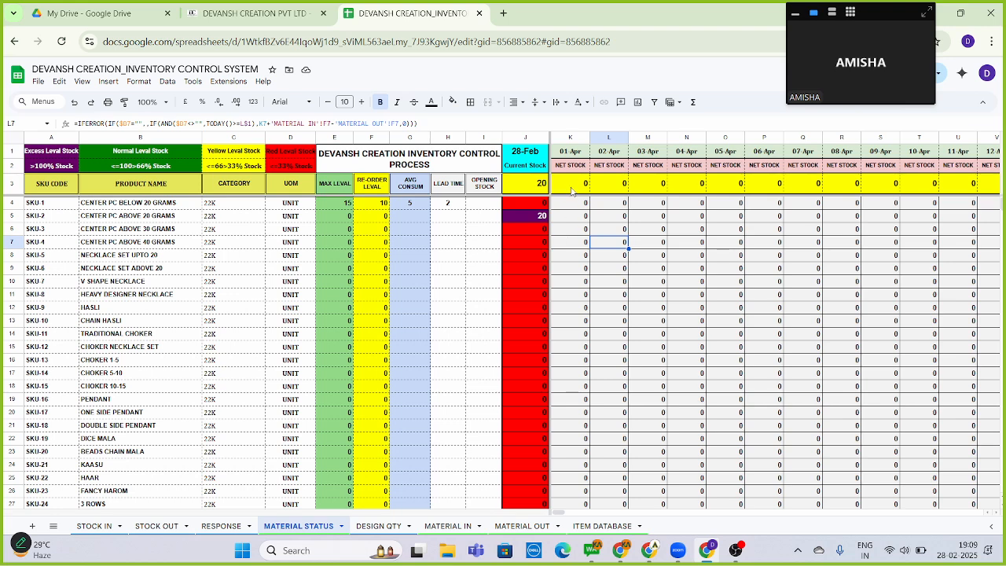
Look across the daily net stock columns on MATERIAL STATUS up to 31-Mar and back past the current stock total to the product names
{"action": "left_click_drag", "start_coordinate": [560, 512], "coordinate": [628, 512]}
{"action": "left_click_drag", "start_coordinate": [717, 516], "coordinate": [982, 516]}
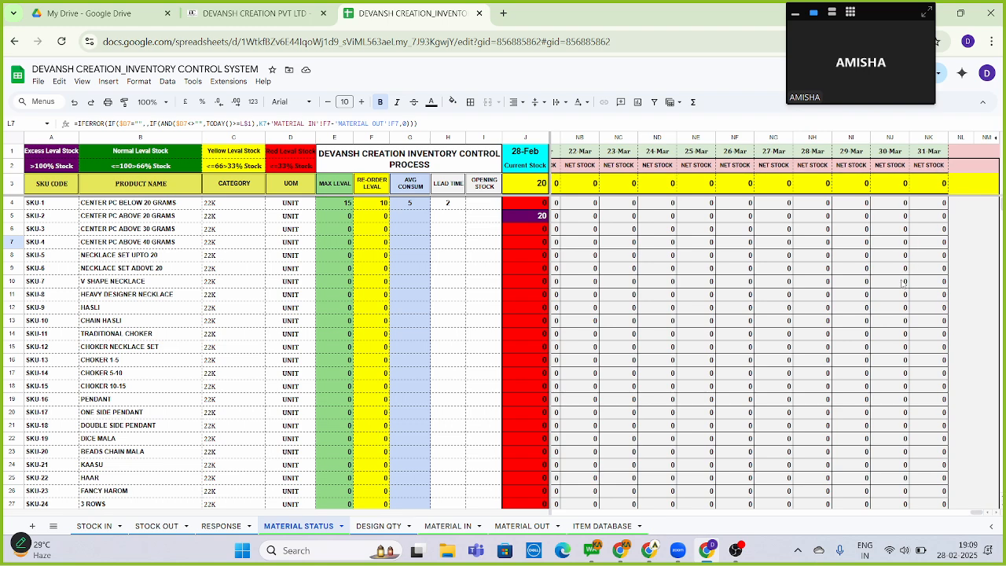
{"action": "left_click", "coordinate": [531, 190]}
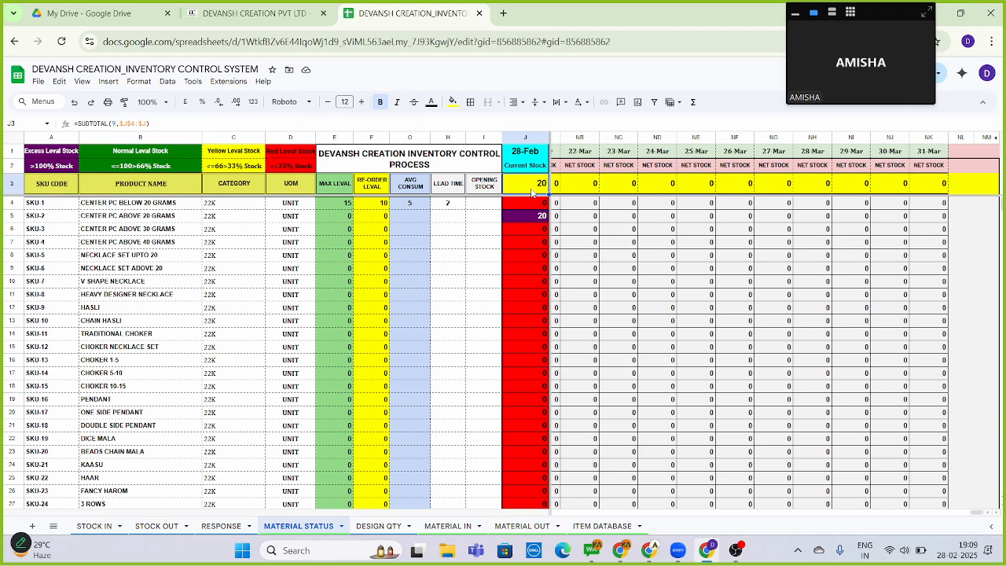
{"action": "key", "text": "Right"}
{"action": "key", "text": "Left"}
{"action": "key", "text": "Left"}
{"action": "key", "text": "Left"}
{"action": "key", "text": "Left"}
{"action": "key", "text": "Left"}
{"action": "key", "text": "Left"}
{"action": "key", "text": "Left"}
{"action": "key", "text": "Left"}
{"action": "key", "text": "Left"}
{"action": "key", "text": "Left"}
{"action": "key", "text": "Down"}
{"action": "key", "text": "Down"}
{"action": "key", "text": "Right"}
{"action": "key", "text": "Down"}
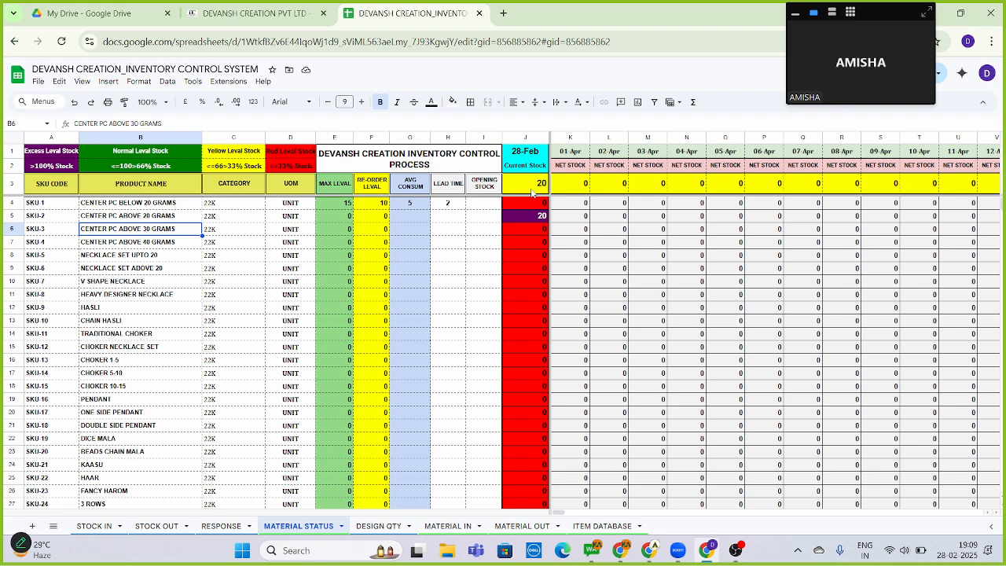
Clear the sample lead time, average consumption and safety factor of SKU-1 on the ITEM DATABASE sheet
{"action": "left_click", "coordinate": [601, 525]}
{"action": "left_click_drag", "start_coordinate": [500, 196], "coordinate": [605, 203]}
{"action": "key", "text": "Delete"}
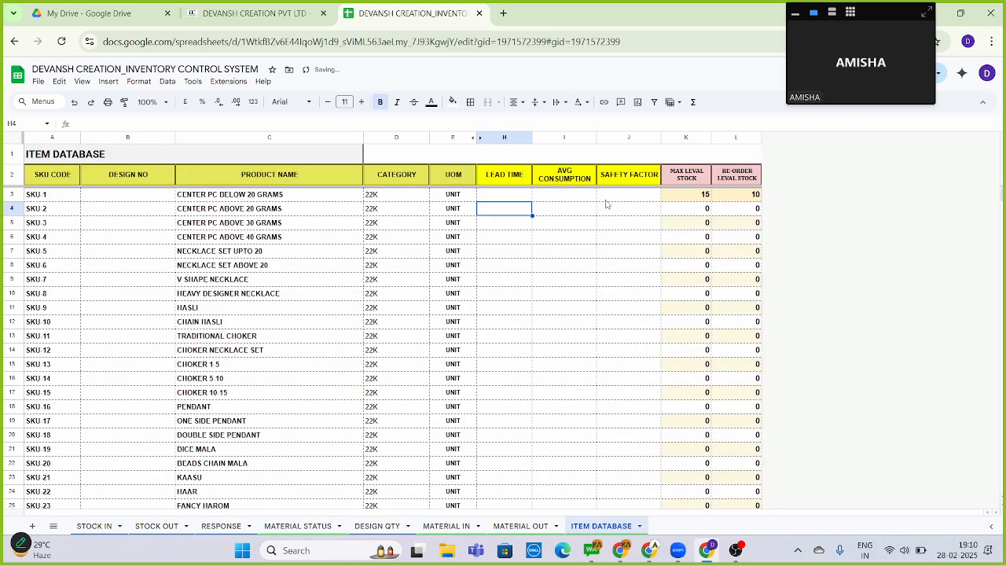
Fill the ITEM DATABASE header cells from SKU CODE to UOM with light cornflower blue
{"action": "left_click_drag", "start_coordinate": [430, 176], "coordinate": [47, 175]}
{"action": "left_click", "coordinate": [454, 102]}
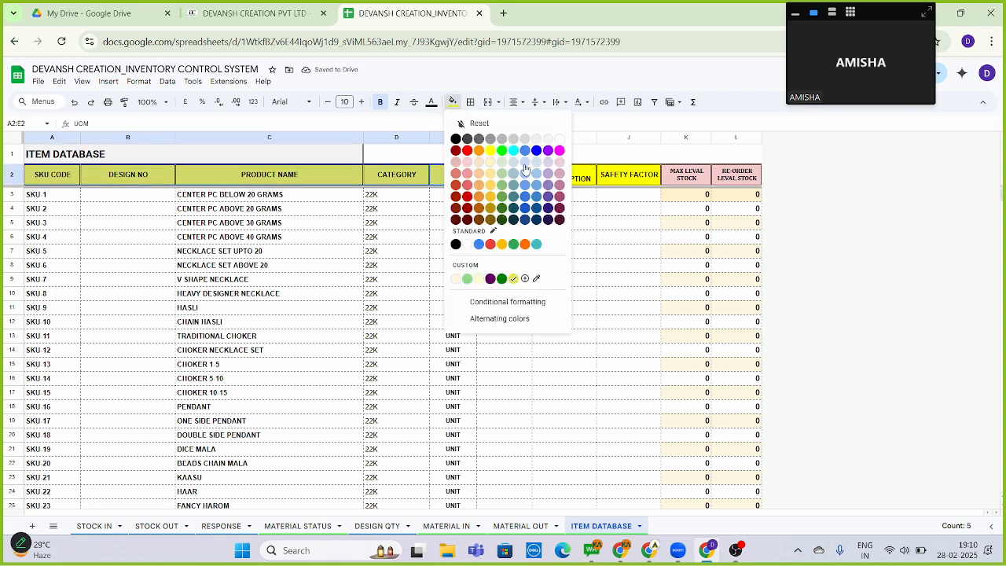
{"action": "left_click", "coordinate": [522, 168]}
{"action": "left_click", "coordinate": [358, 237]}
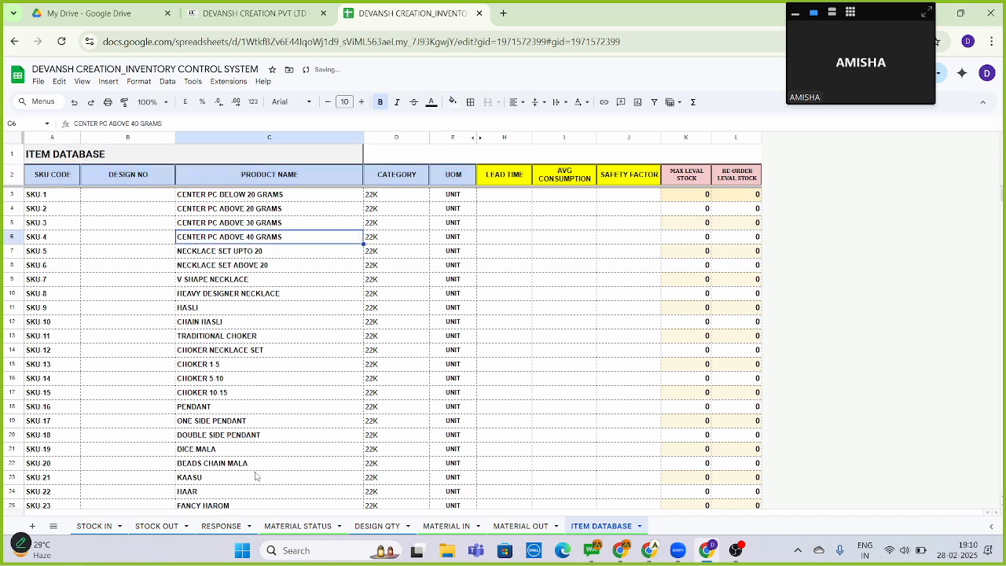
Check MATERIAL STATUS and clear the CENTER PC ABOVE 20 GRAMS inward record from the RESPONSE sheet
{"action": "left_click", "coordinate": [298, 526]}
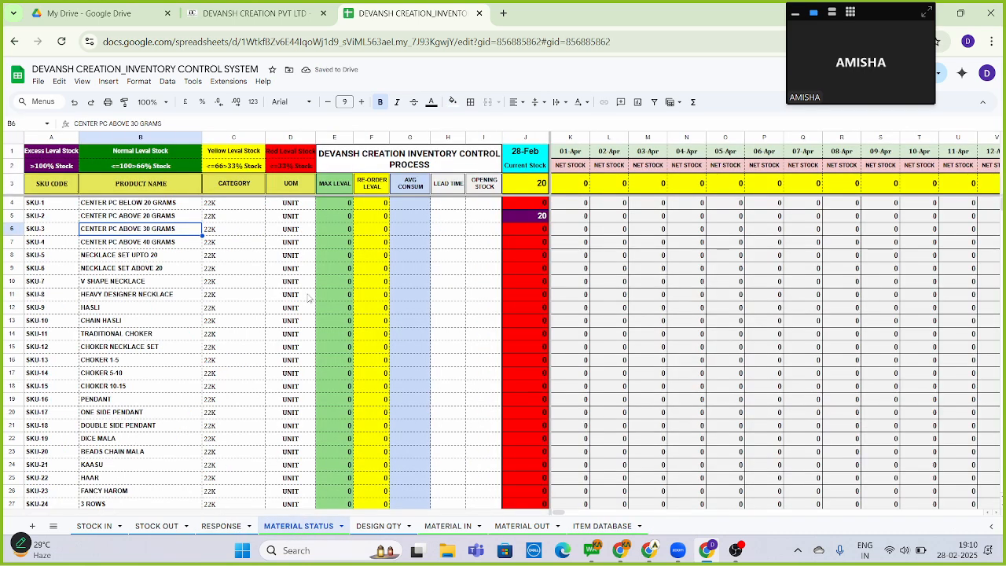
{"action": "left_click", "coordinate": [221, 526]}
{"action": "left_click_drag", "start_coordinate": [63, 190], "coordinate": [369, 193]}
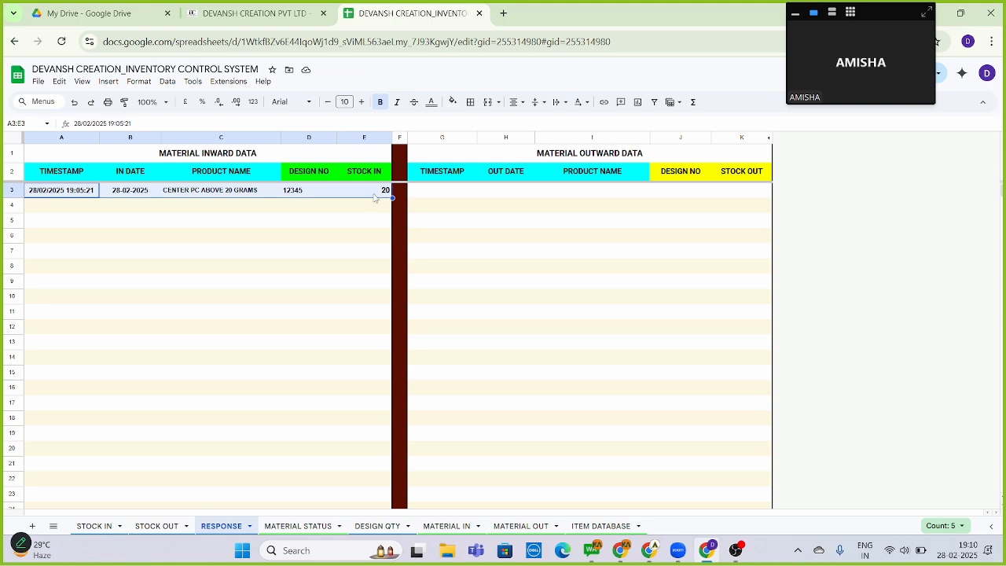
{"action": "key", "text": "Delete"}
{"action": "left_click", "coordinate": [313, 250]}
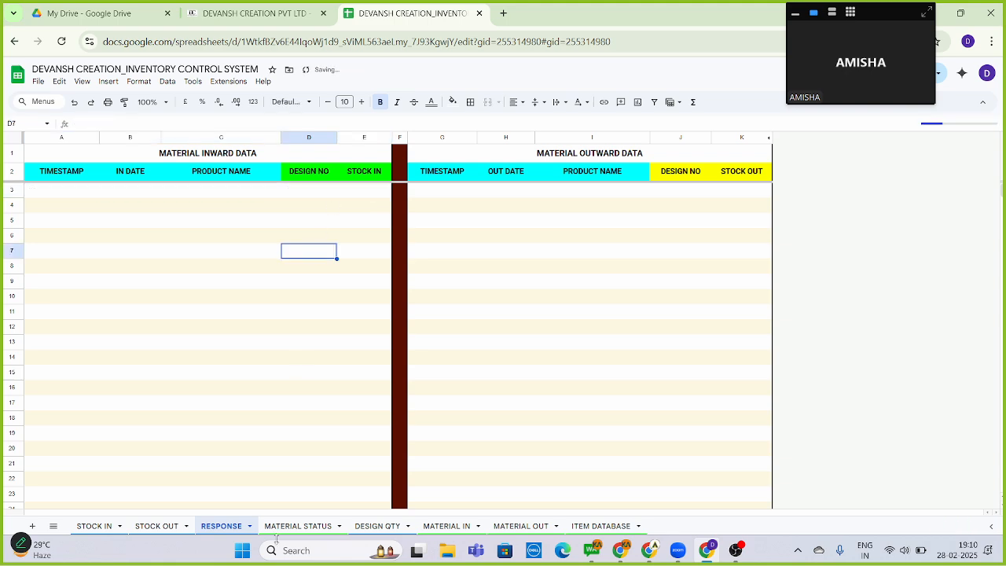
Return to MATERIAL STATUS and check the current stock after clearing the inward record
{"action": "left_click", "coordinate": [287, 526]}
{"action": "left_click", "coordinate": [229, 192]}
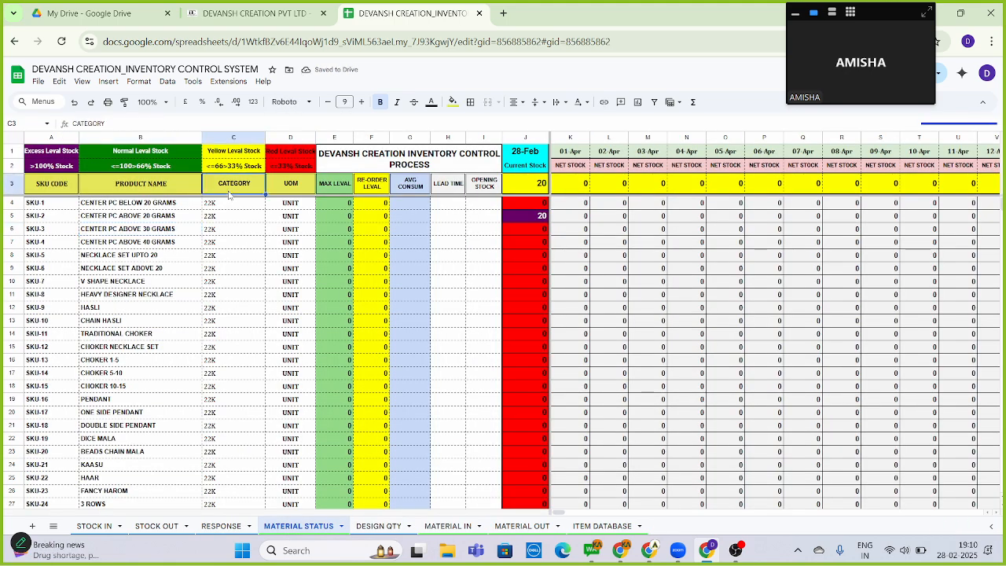
{"action": "key", "text": "Left"}
{"action": "key", "text": "Down"}
{"action": "key", "text": "Down"}
{"action": "key", "text": "Down"}
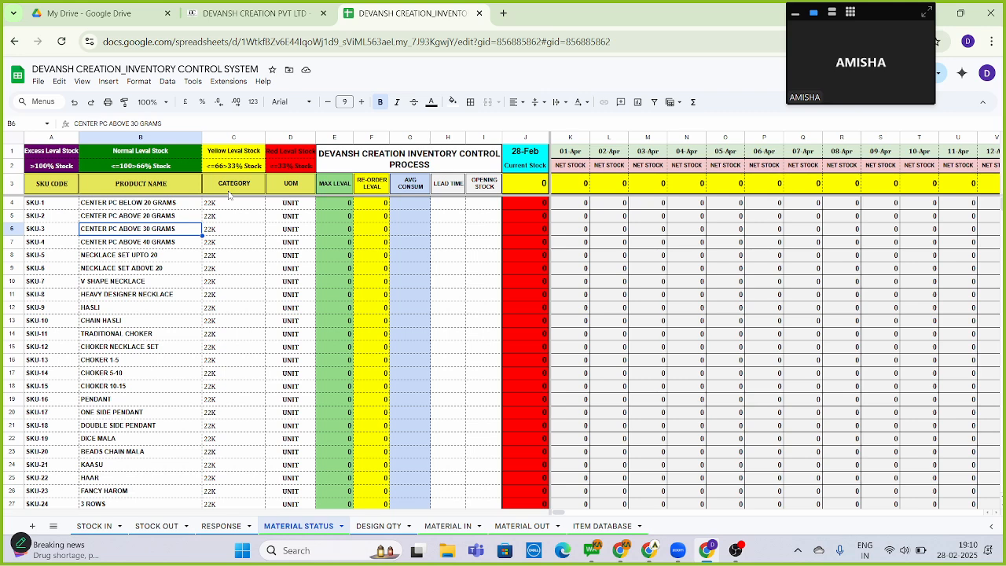
Switch to the STOCK IN sheet and review the spreadsheet's sharing settings and the list of people with access
{"action": "left_click", "coordinate": [97, 530]}
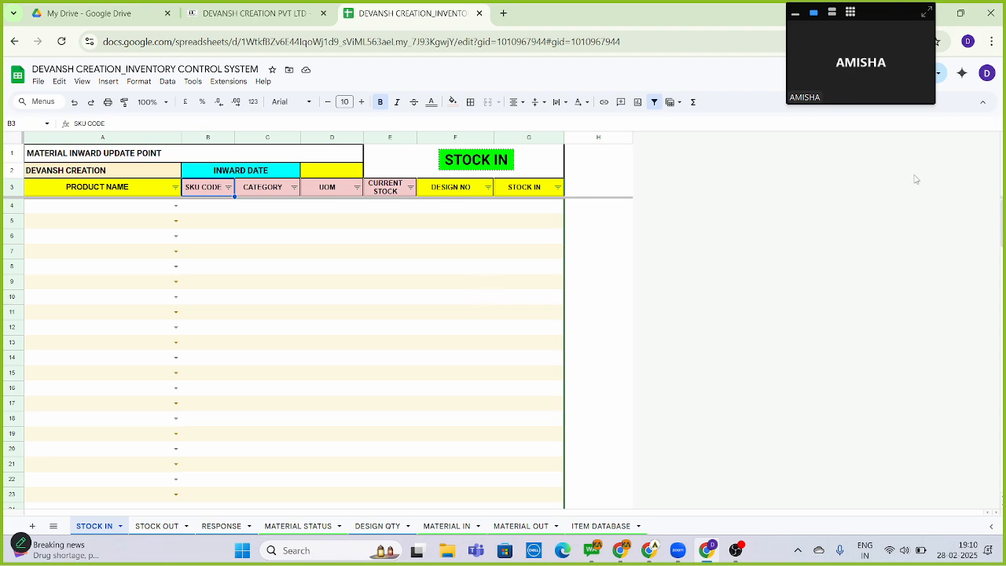
{"action": "left_click_drag", "start_coordinate": [865, 24], "coordinate": [790, 27]}
{"action": "left_click", "coordinate": [901, 73]}
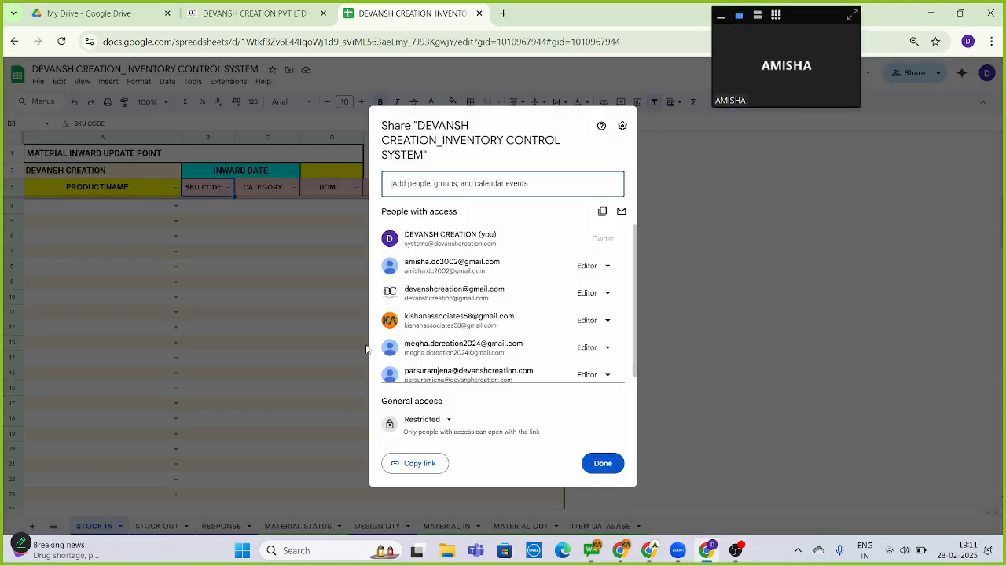
{"action": "left_click_drag", "start_coordinate": [634, 354], "coordinate": [633, 370]}
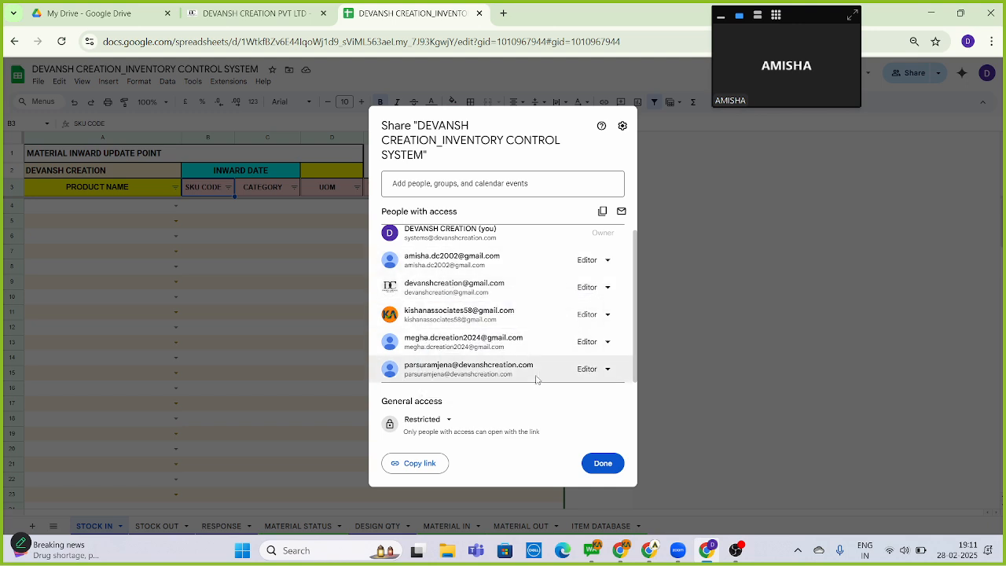
{"action": "left_click", "coordinate": [601, 463]}
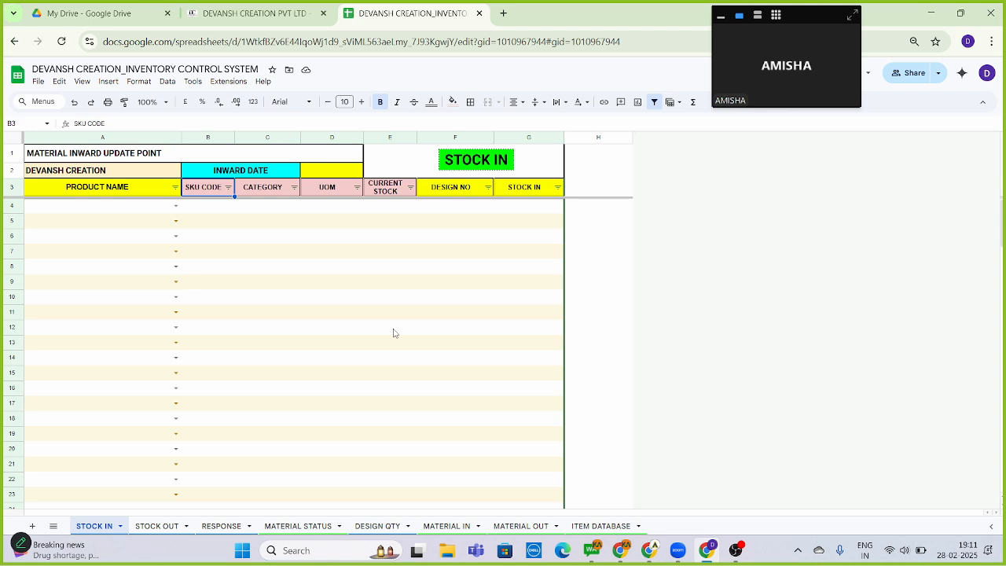
{"action": "key", "text": "Down"}
{"action": "key", "text": "Left"}
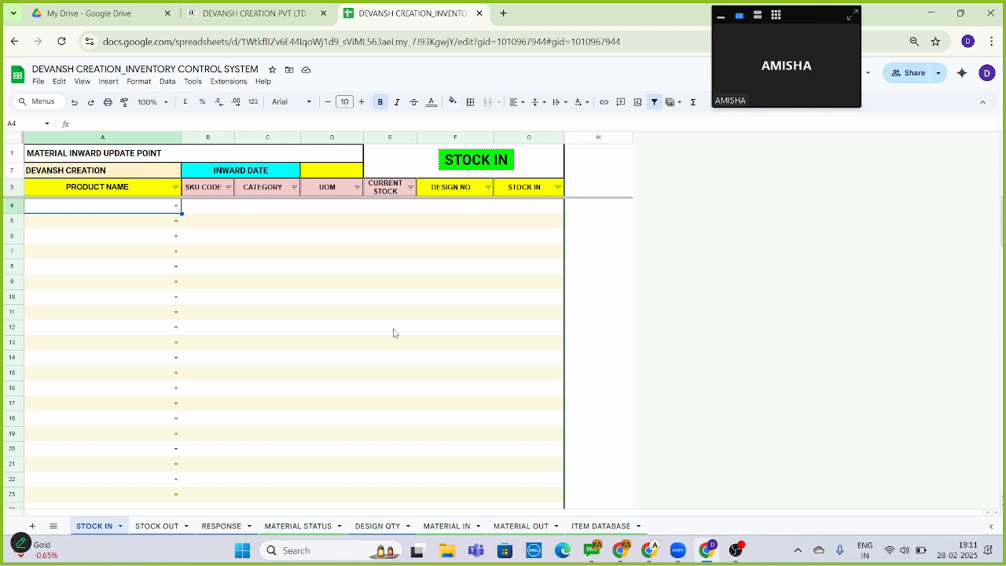
{"action": "key", "text": "Up"}
{"action": "key", "text": "Up"}
{"action": "key", "text": "Up"}
{"action": "key", "text": "Down"}
{"action": "key", "text": "Down"}
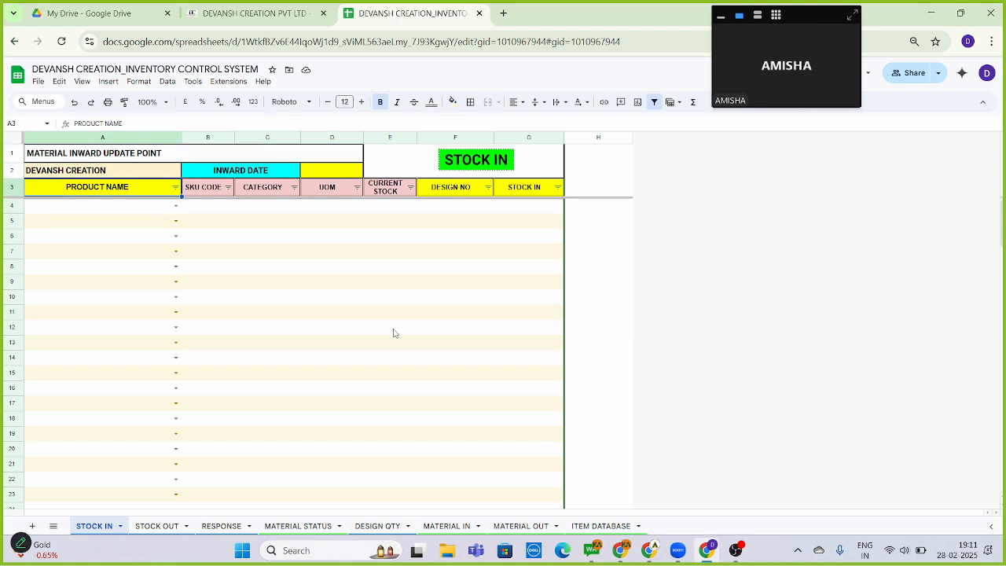
{"action": "key", "text": "Right"}
{"action": "key", "text": "Right"}
{"action": "key", "text": "Right"}
{"action": "key", "text": "Up"}
{"action": "key", "text": "Up"}
{"action": "key", "text": "Down"}
{"action": "key", "text": "Down"}
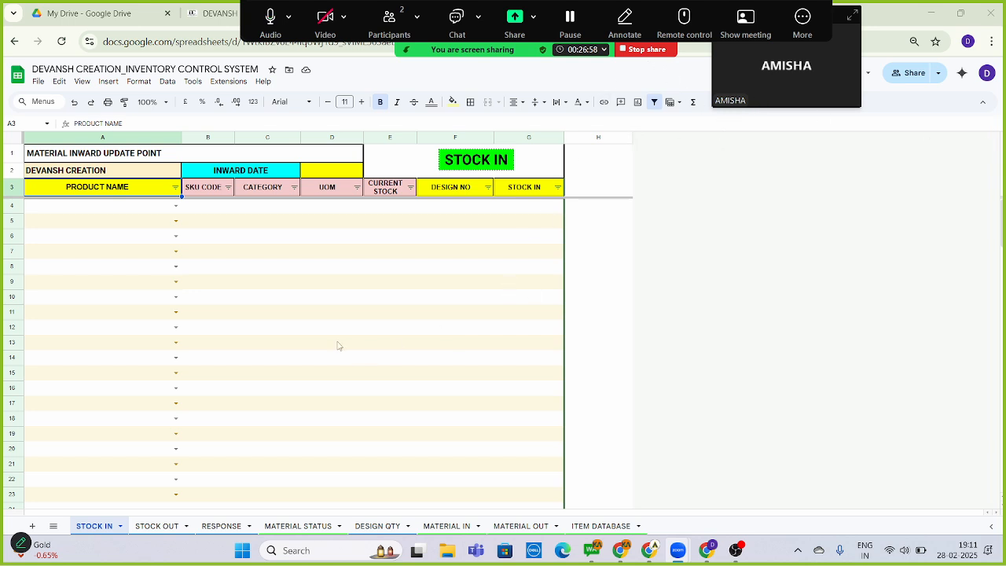
Stop sharing the screen in the Zoom meeting and open the meeting's host tools
{"action": "left_click", "coordinate": [652, 51]}
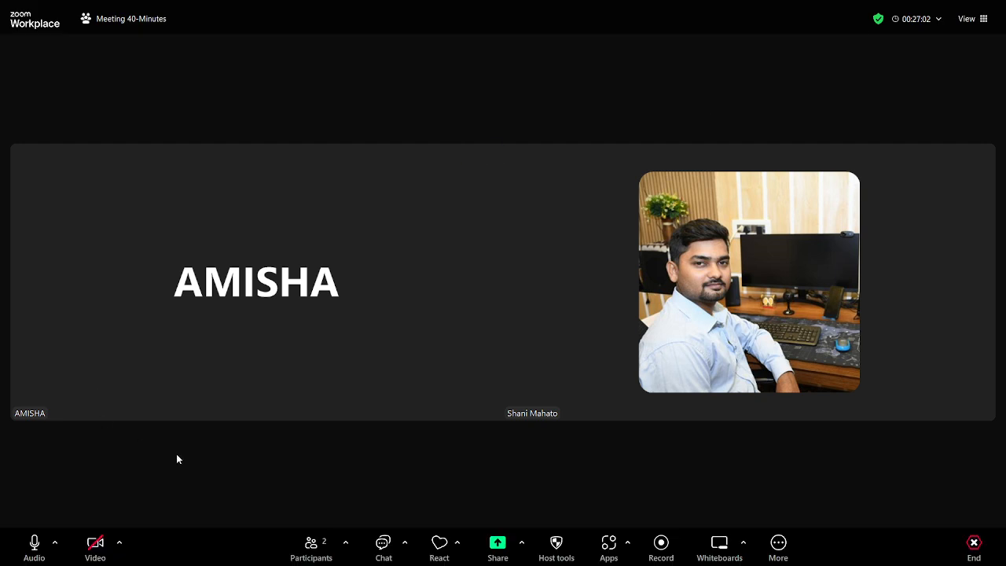
{"action": "left_click", "coordinate": [555, 544]}
{"action": "left_click", "coordinate": [567, 302]}
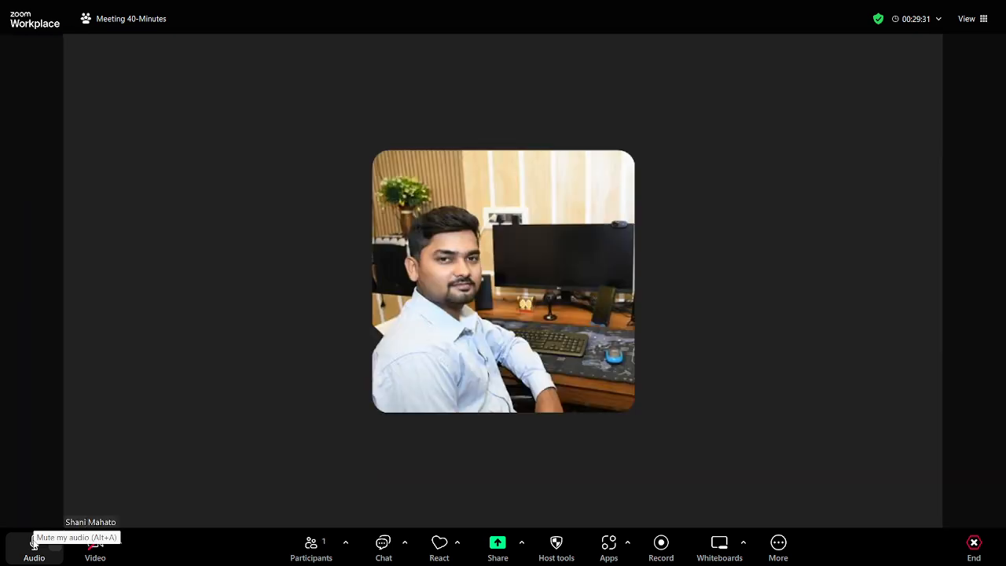
Mute the microphone, end the Zoom meeting and close Zoom to return to the STOCK IN sheet
{"action": "left_click", "coordinate": [34, 542]}
{"action": "left_click", "coordinate": [974, 542]}
{"action": "left_click", "coordinate": [953, 500]}
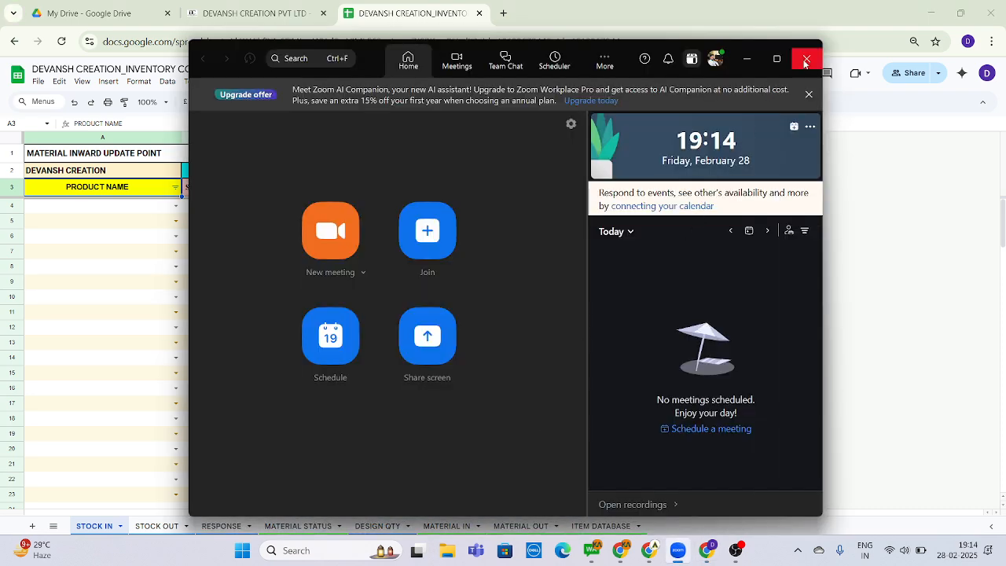
{"action": "left_click", "coordinate": [804, 60]}
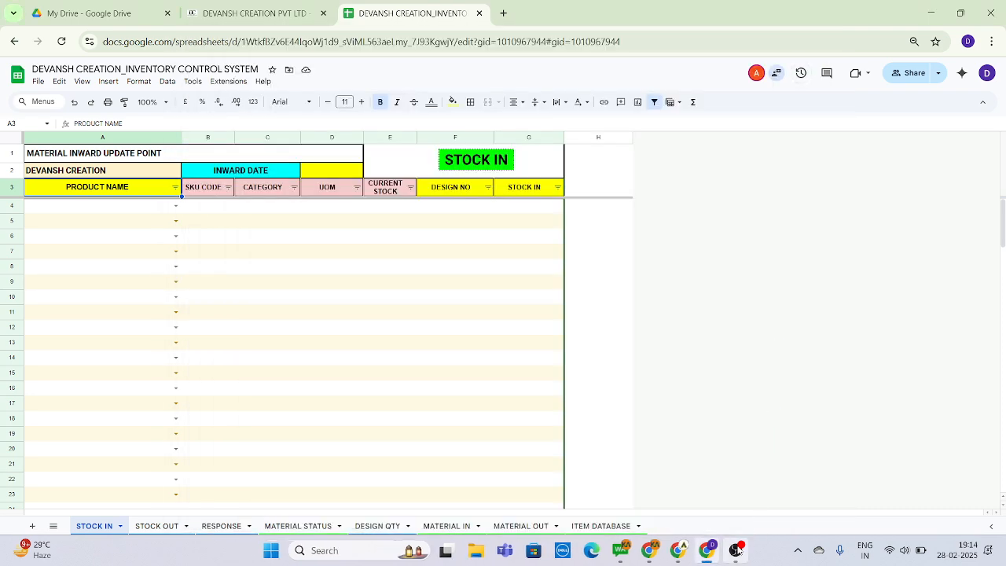